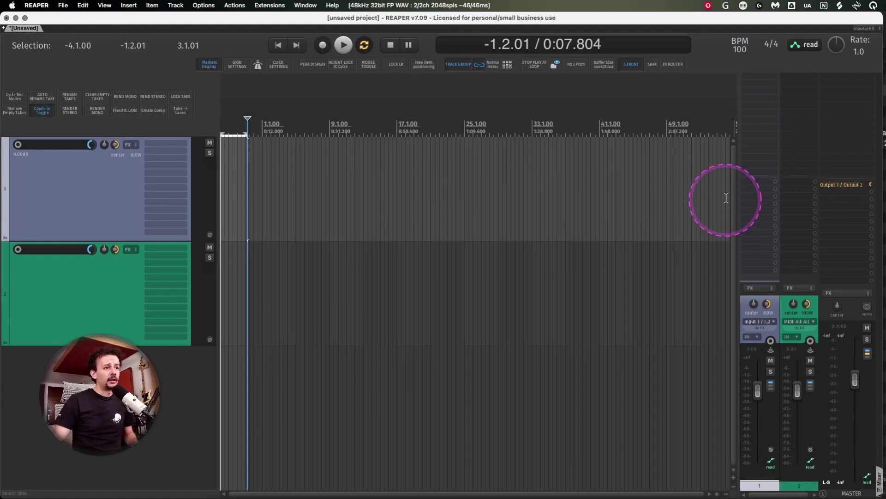
- Widen the docked mixer and view the routing options of the first track's send slots
{"action": "right_click", "coordinate": [743, 206]}
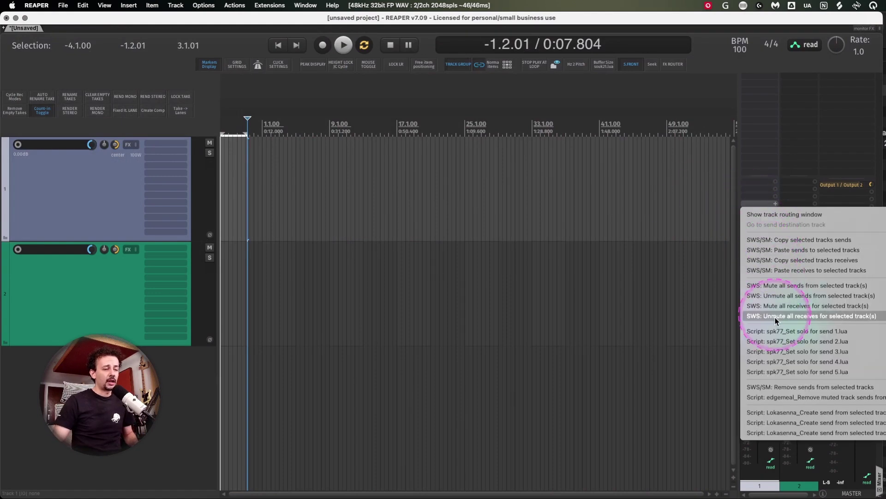
{"action": "left_click", "coordinate": [723, 234]}
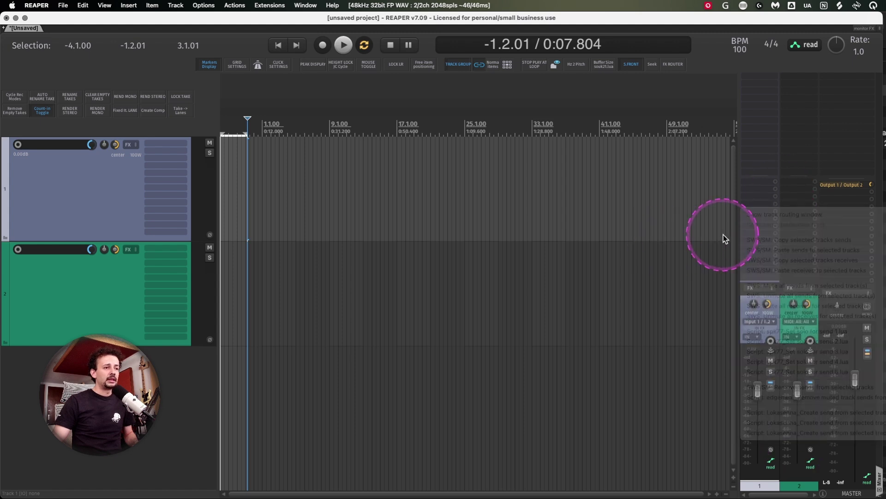
{"action": "left_click_drag", "start_coordinate": [737, 236], "coordinate": [665, 223]}
{"action": "right_click", "coordinate": [685, 207]}
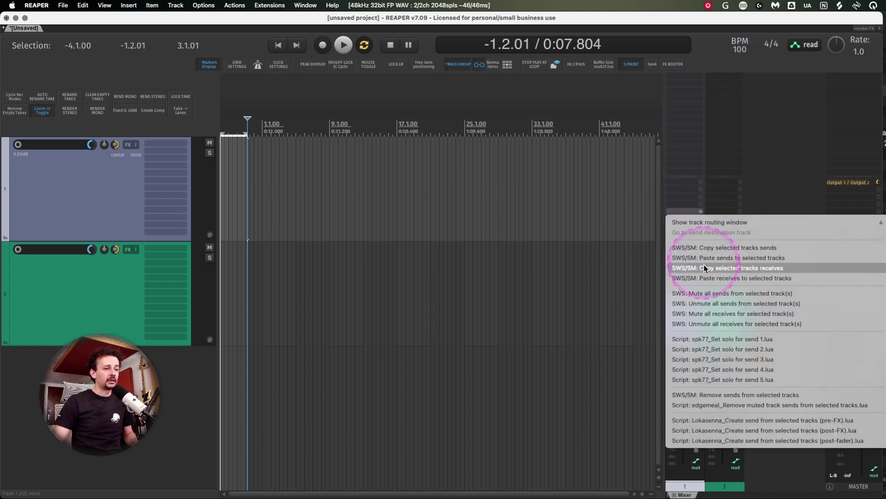
{"action": "left_click", "coordinate": [609, 290]}
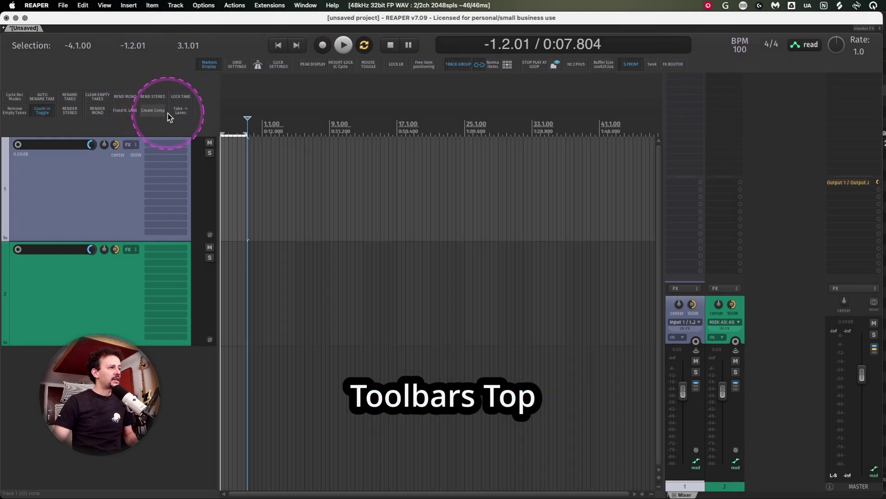
- Switch the REC toolbar above the track panel to a different toolbar from the Toolbars 1-32 list
{"action": "right_click", "coordinate": [199, 106]}
{"action": "mouse_move", "coordinate": [222, 113]}
{"action": "mouse_move", "coordinate": [306, 123]}
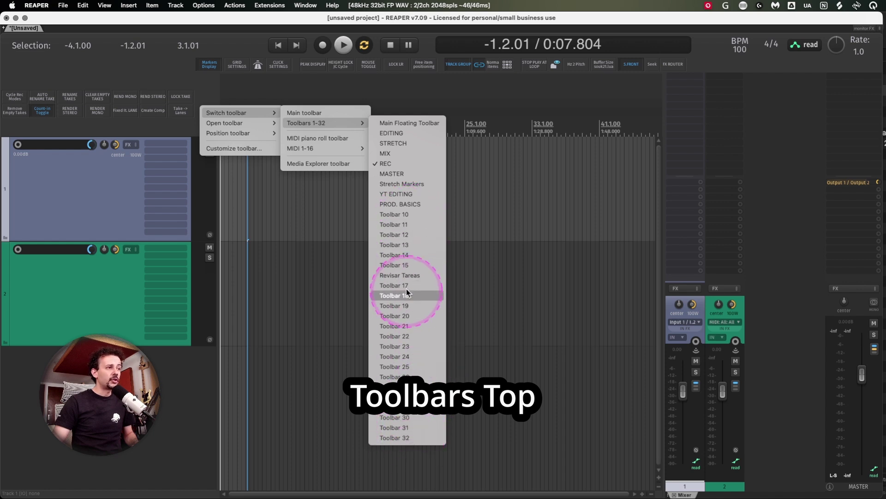
{"action": "left_click", "coordinate": [409, 198]}
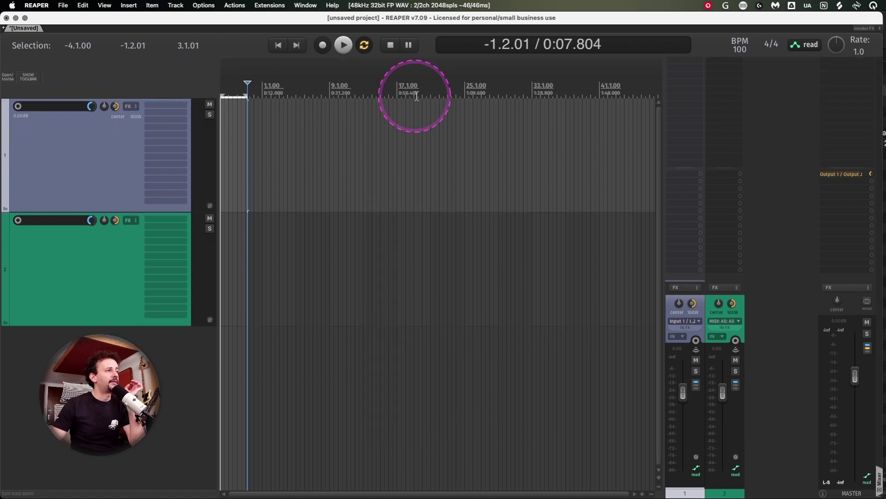
- Position the toolbar above the track panel at the top of the main window
{"action": "right_click", "coordinate": [139, 82]}
{"action": "left_click", "coordinate": [164, 108]}
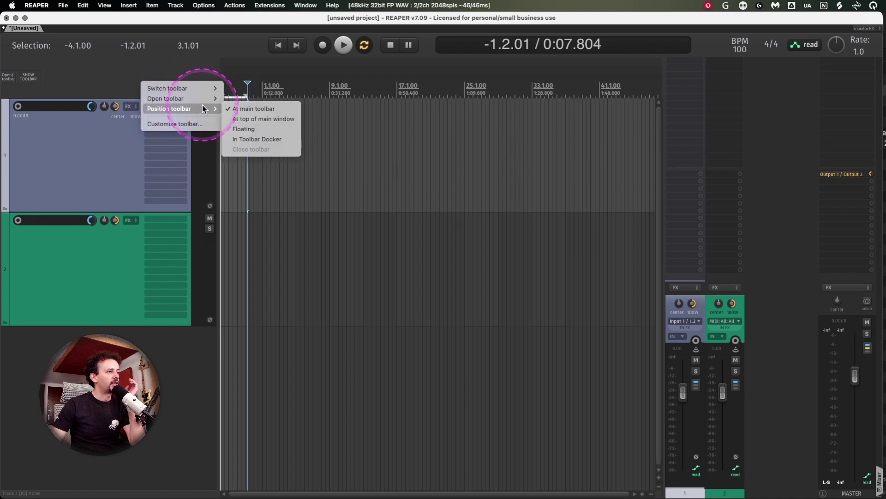
{"action": "left_click", "coordinate": [263, 119]}
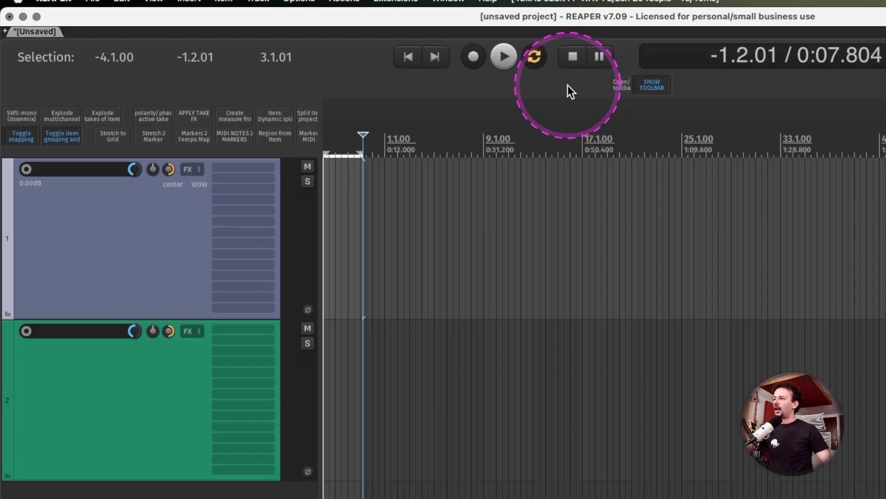
- Switch the toolbar under the transport to the Main Floating Toolbar and open its customization window
{"action": "right_click", "coordinate": [569, 86]}
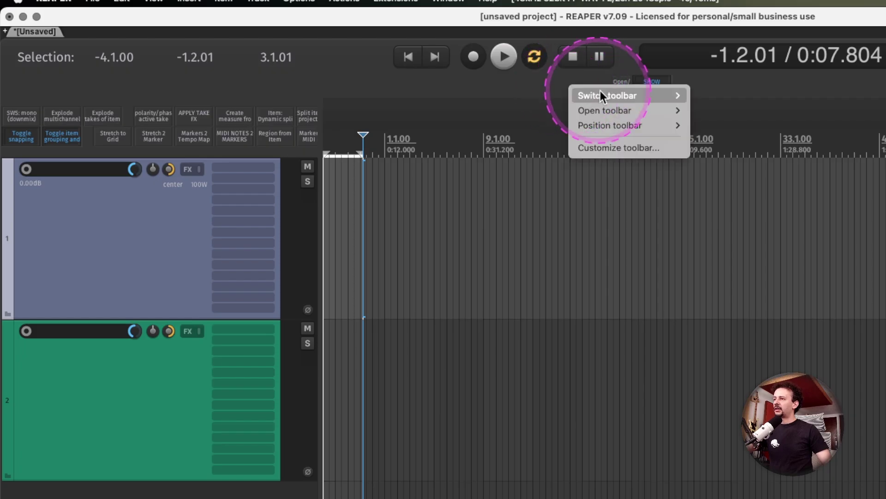
{"action": "mouse_move", "coordinate": [600, 94]}
{"action": "mouse_move", "coordinate": [729, 111]}
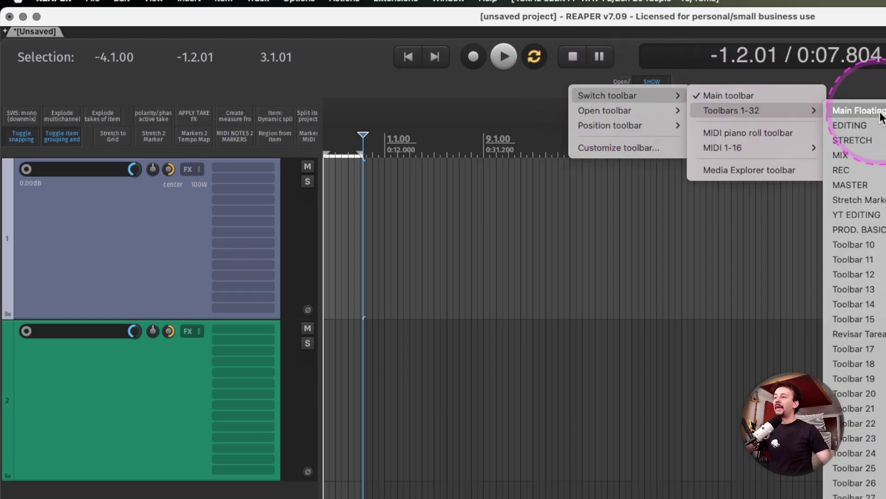
{"action": "left_click", "coordinate": [881, 112]}
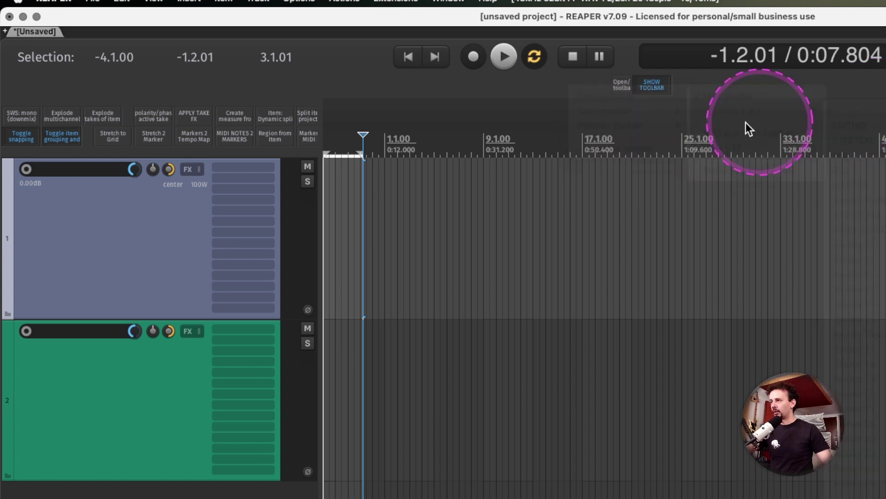
{"action": "right_click", "coordinate": [242, 83]}
{"action": "left_click", "coordinate": [272, 144]}
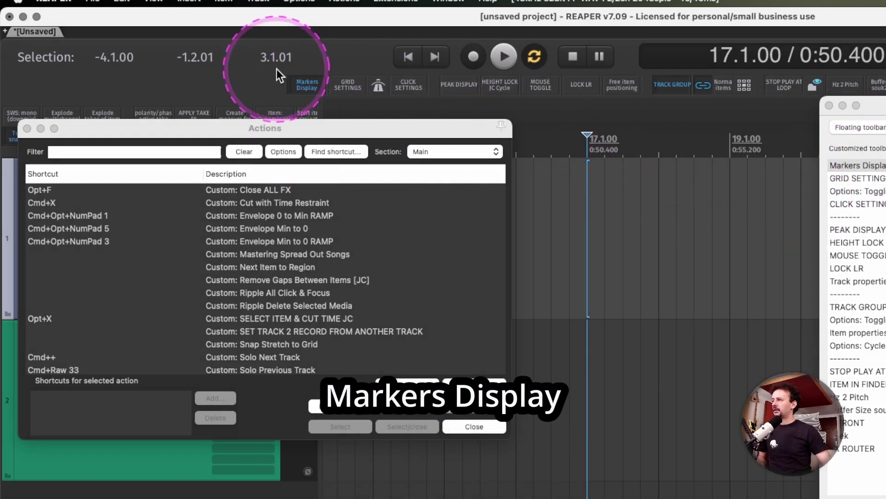
- Turn off Markers Display and add an unnamed marker at 17.1.00 and a marker named chorus at 19.1.00
{"action": "left_click", "coordinate": [303, 86]}
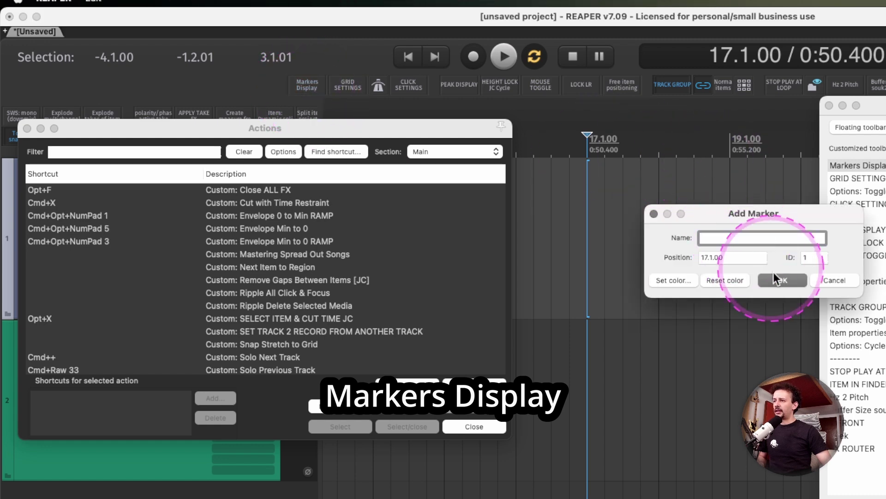
{"action": "left_click", "coordinate": [783, 280]}
{"action": "left_click", "coordinate": [729, 148]}
{"action": "key", "text": "shift+m"}
{"action": "type", "text": "chorus"}
{"action": "key", "text": "Return"}
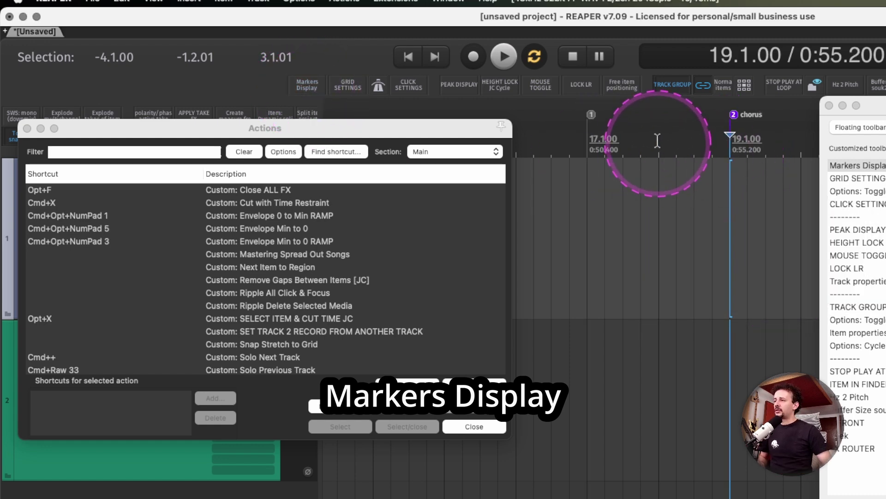
- Add a marker named verso at 18.1.00
{"action": "left_click", "coordinate": [658, 147]}
{"action": "key", "text": "shift+m"}
{"action": "type", "text": "verso"}
{"action": "key", "text": "Return"}
- Select the time range from 16.3.00 to 20.1.00 and insert an empty MIDI item there on both tracks
{"action": "mouse_move", "coordinate": [552, 222]}
{"action": "left_mouse_down"}
{"action": "mouse_move", "coordinate": [885, 231]}
{"action": "mouse_move", "coordinate": [797, 256]}
{"action": "left_mouse_up"}
{"action": "key", "text": "ctrl+m"}
{"action": "left_click", "coordinate": [173, 472]}
{"action": "key", "text": "ctrl+m"}
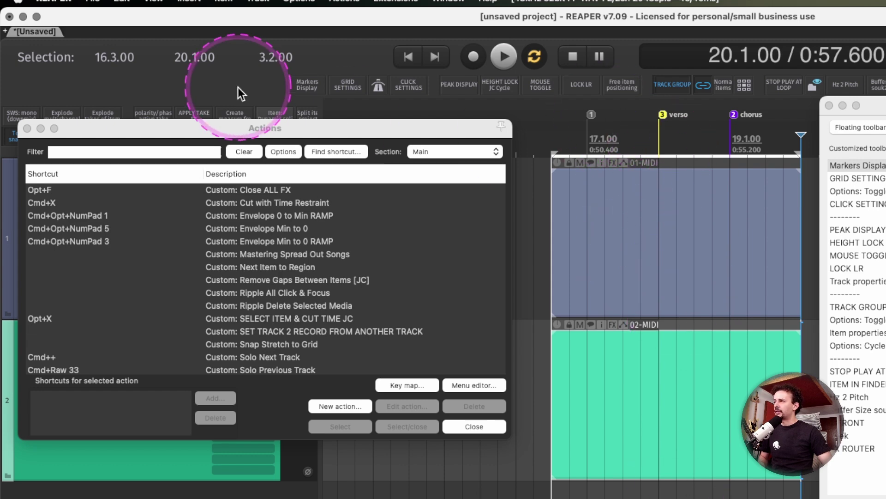
- Toggle Markers Display on and off repeatedly to compare the marker lines drawn over the MIDI items
{"action": "left_click", "coordinate": [304, 83]}
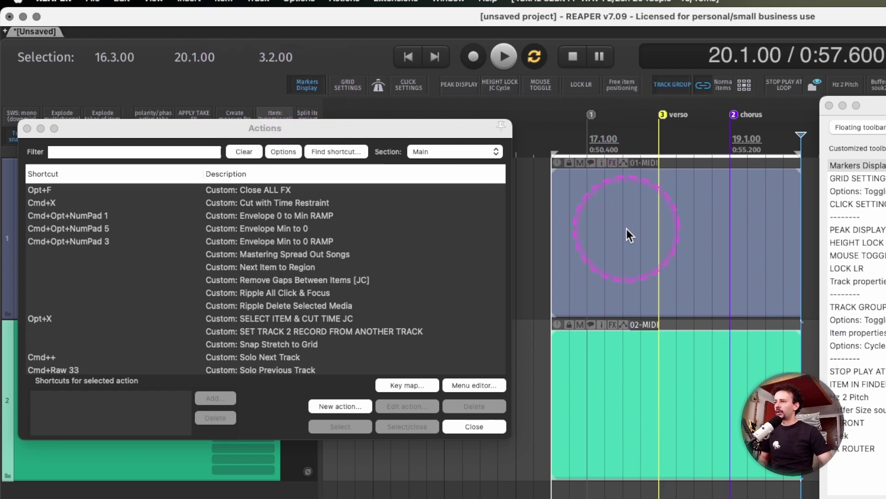
{"action": "scroll", "coordinate": [641, 278], "scroll_direction": "up", "scroll_amount": 5}
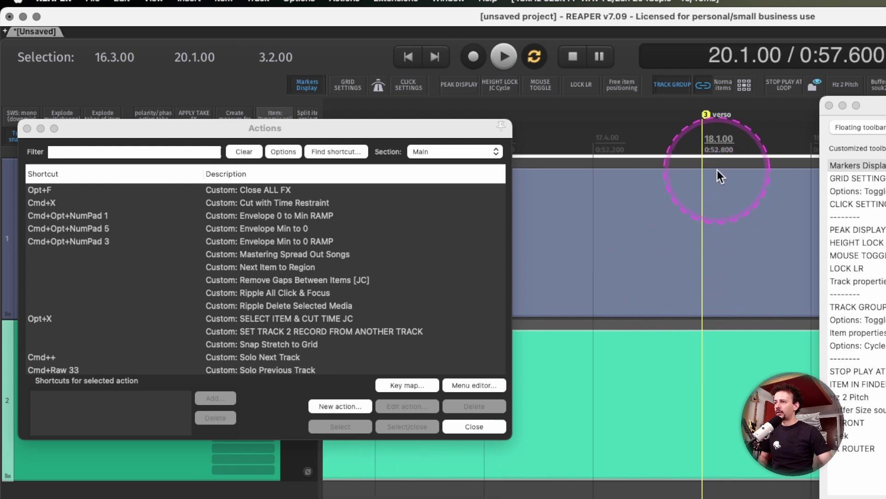
{"action": "scroll", "coordinate": [721, 419], "scroll_direction": "down", "scroll_amount": 5}
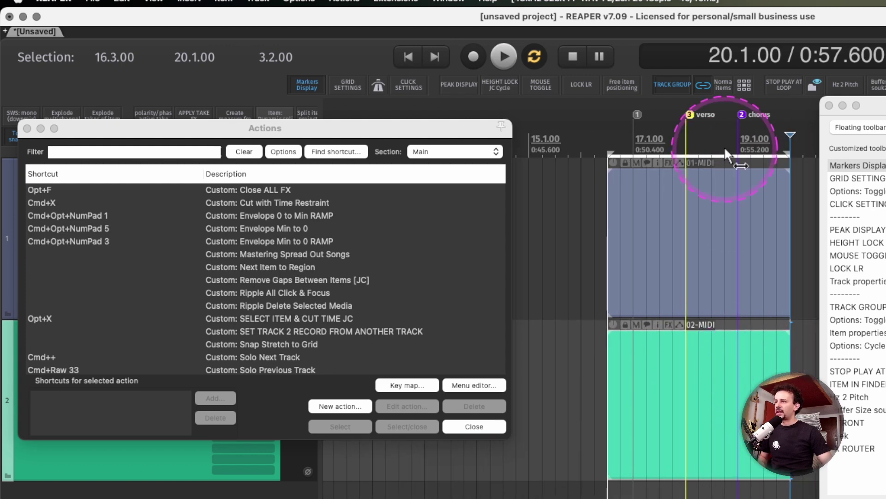
{"action": "left_click", "coordinate": [307, 88]}
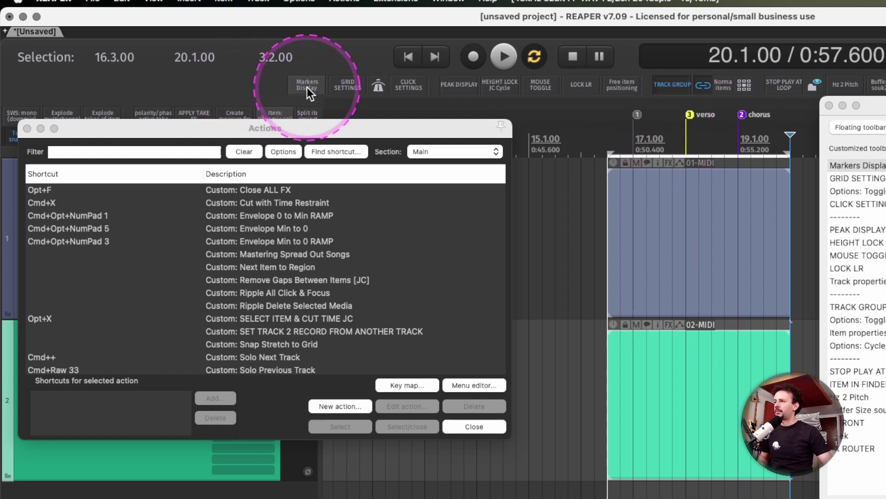
{"action": "left_click", "coordinate": [307, 86]}
{"action": "left_click", "coordinate": [308, 87]}
{"action": "left_click", "coordinate": [308, 86]}
{"action": "left_click", "coordinate": [308, 86]}
{"action": "left_click", "coordinate": [308, 86]}
{"action": "left_click", "coordinate": [308, 86]}
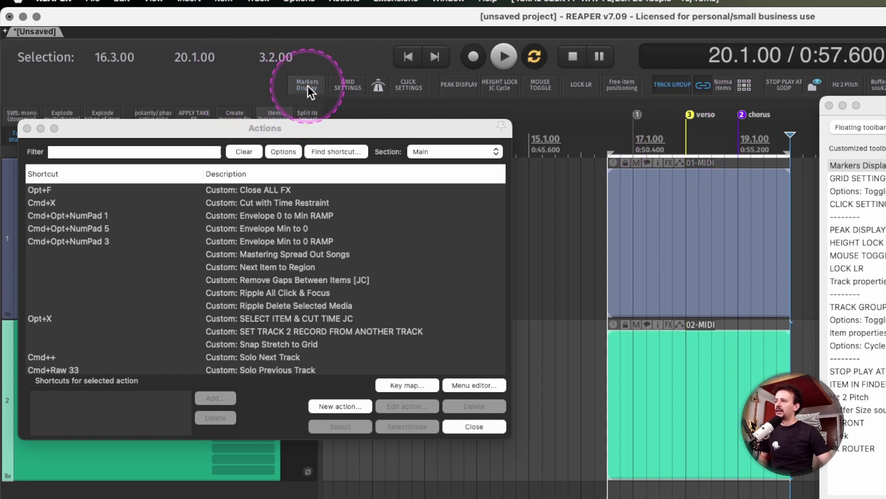
- Search the action list for "display project markers" and select the action that displays regions/markers as gridlines in arrange view
{"action": "left_click", "coordinate": [876, 182]}
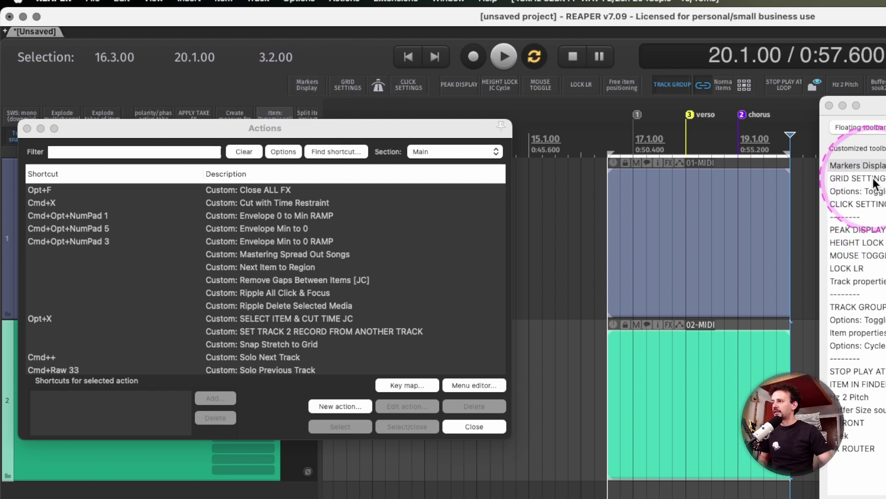
{"action": "type", "text": "display project markers"}
{"action": "left_click", "coordinate": [250, 208]}
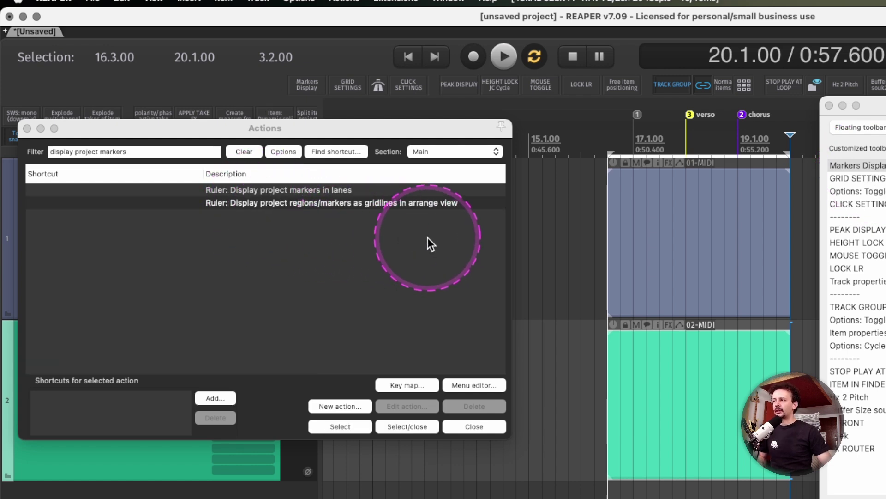
- Examine the grid lines over the 01-MIDI item at different zoom levels and place the edit cursor at 16.2.00
{"action": "left_click", "coordinate": [602, 208]}
{"action": "scroll", "coordinate": [657, 234], "scroll_direction": "down", "scroll_amount": 3}
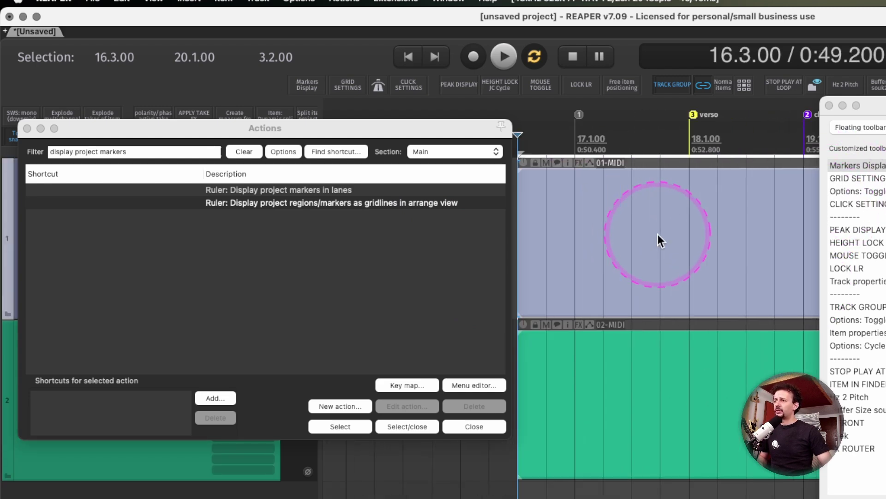
{"action": "scroll", "coordinate": [658, 234], "scroll_direction": "down", "scroll_amount": 3}
{"action": "scroll", "coordinate": [626, 232], "scroll_direction": "up", "scroll_amount": 3}
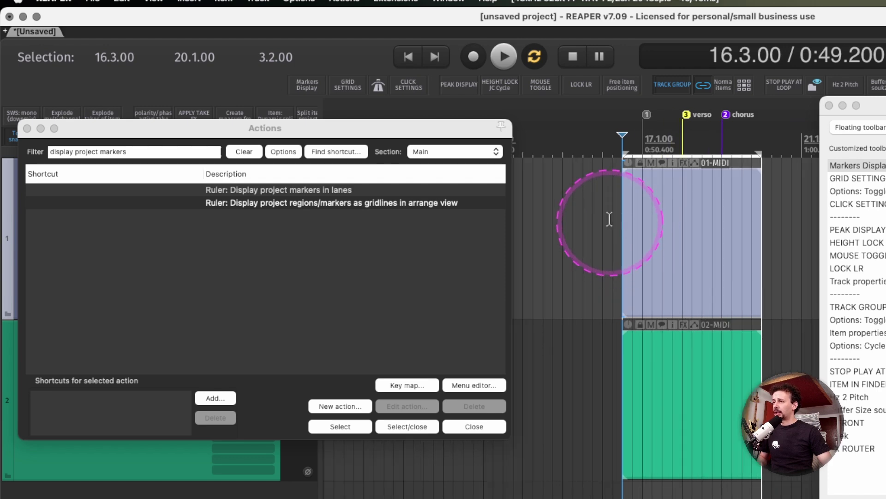
{"action": "left_click", "coordinate": [609, 220]}
- Look up the action assigned to the Cmd+2 shortcut in the action list
{"action": "left_click", "coordinate": [337, 148]}
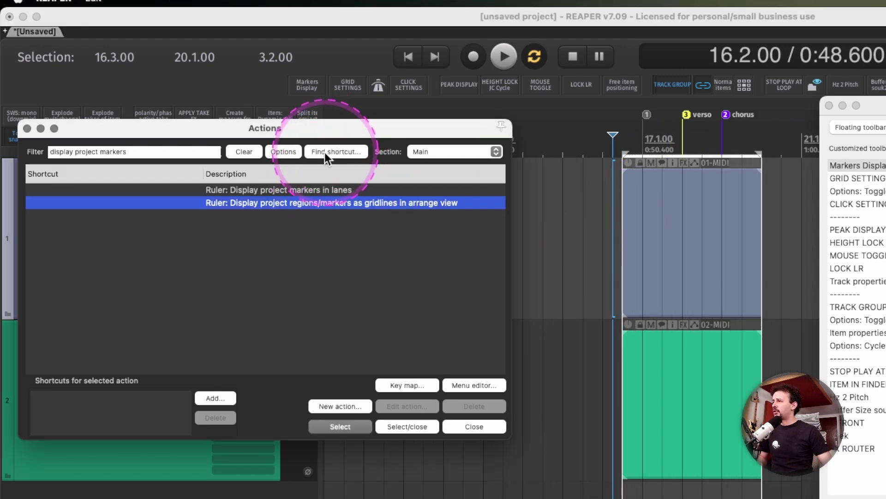
{"action": "key", "text": "super+2"}
{"action": "scroll", "coordinate": [279, 326], "scroll_direction": "down", "scroll_amount": 1}
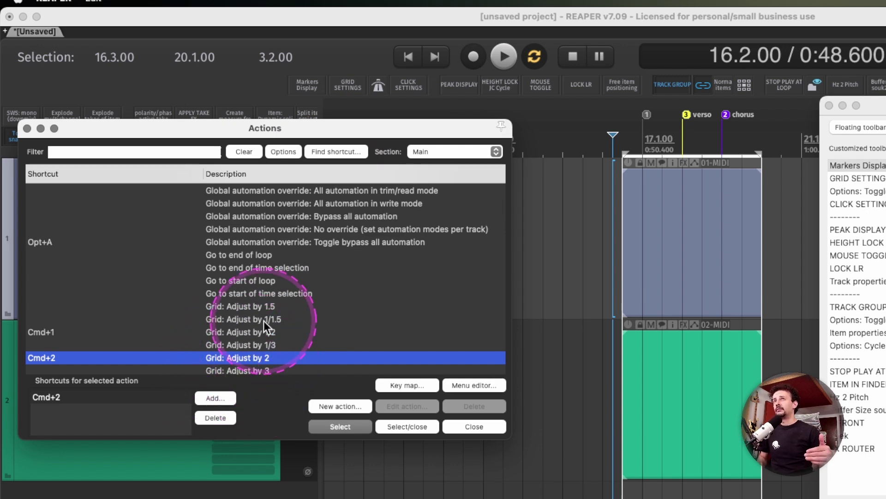
- Open the Snap/Grid Settings, review the grid and snap options, and close the dialog
{"action": "left_click", "coordinate": [343, 87]}
{"action": "left_click", "coordinate": [349, 87]}
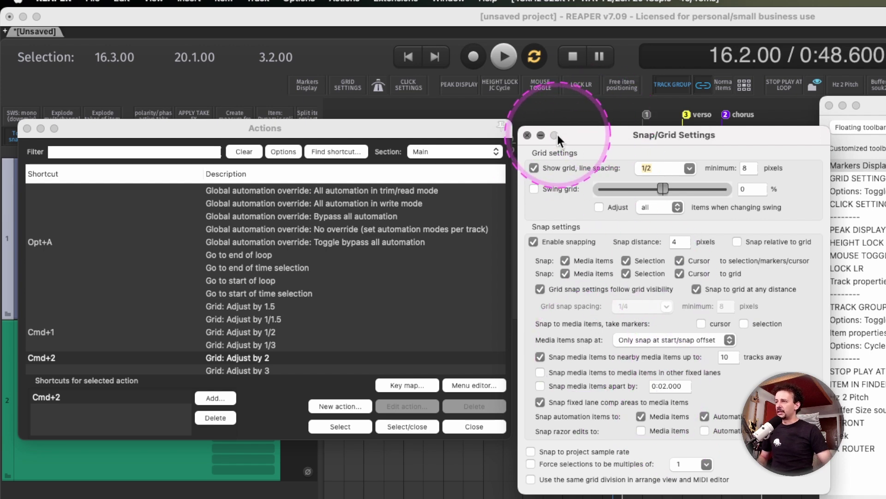
{"action": "left_click", "coordinate": [527, 136]}
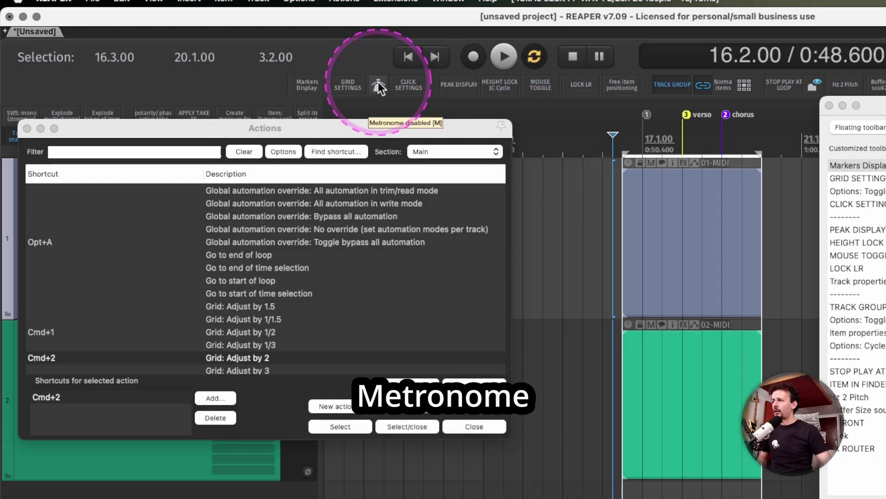
- Search the action list for "metronome sett" and toggle the metronome on and off
{"action": "type", "text": "metronome sett"}
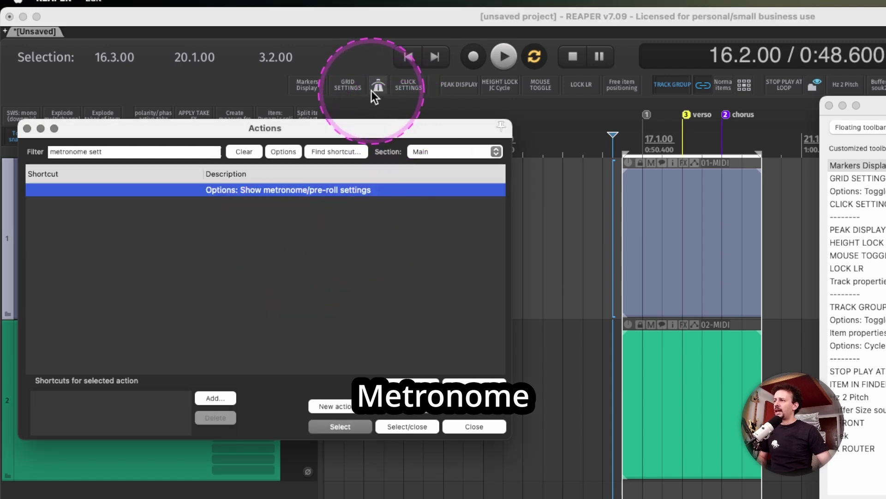
{"action": "left_click", "coordinate": [379, 86]}
{"action": "left_click", "coordinate": [379, 87]}
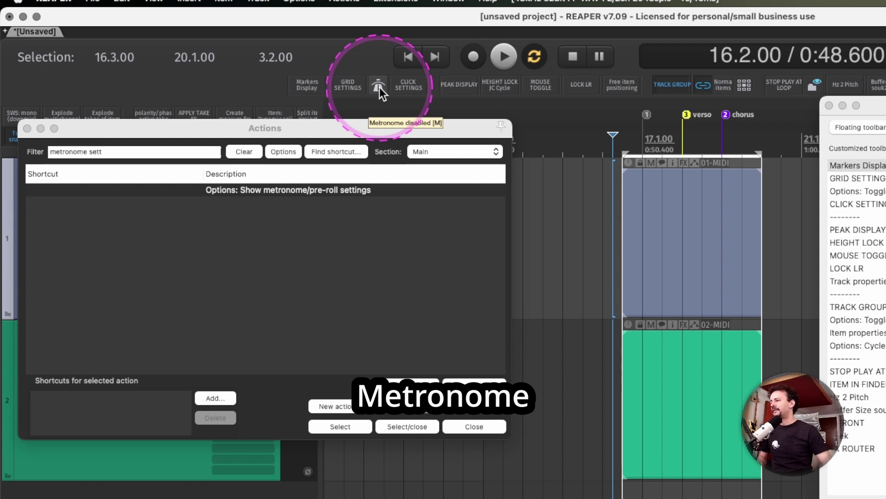
- Open the metronome and pre-roll settings and examine the beat pattern and its speed multiplier options
{"action": "right_click", "coordinate": [379, 88]}
{"action": "left_click_drag", "start_coordinate": [282, 359], "coordinate": [776, 156]}
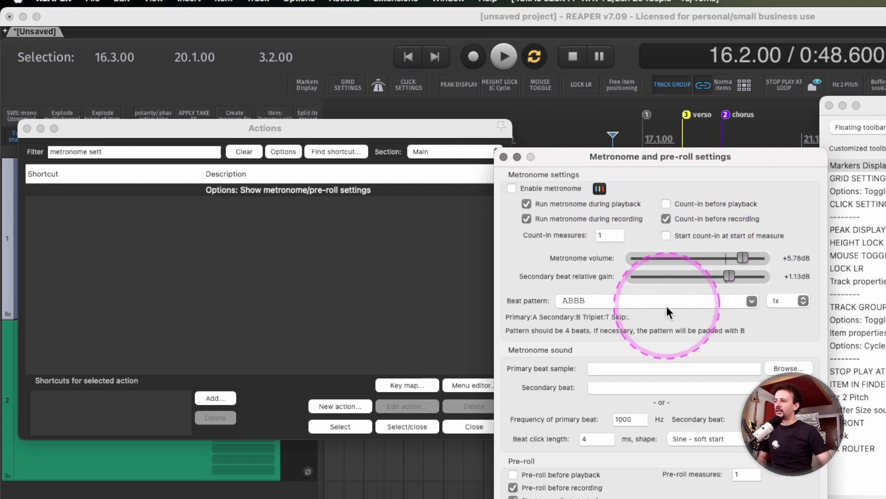
{"action": "left_click", "coordinate": [752, 301]}
{"action": "left_click", "coordinate": [761, 304]}
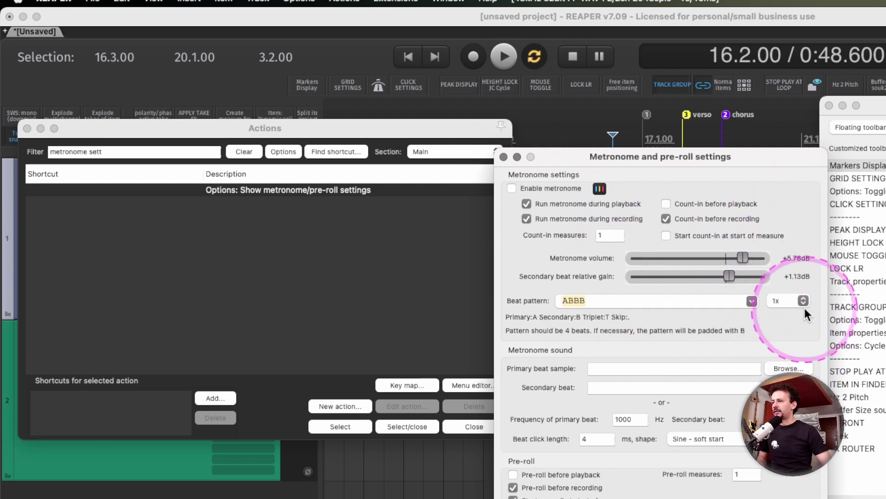
{"action": "left_click", "coordinate": [801, 301]}
{"action": "left_click", "coordinate": [702, 330]}
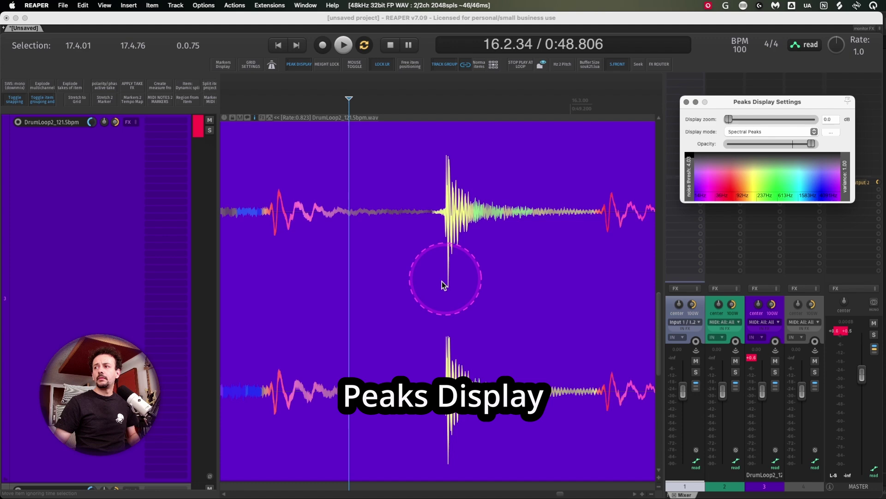
- Set the peaks display mode to Peaks for the drum loop waveform
{"action": "scroll", "coordinate": [415, 277], "scroll_direction": "down", "scroll_amount": 4}
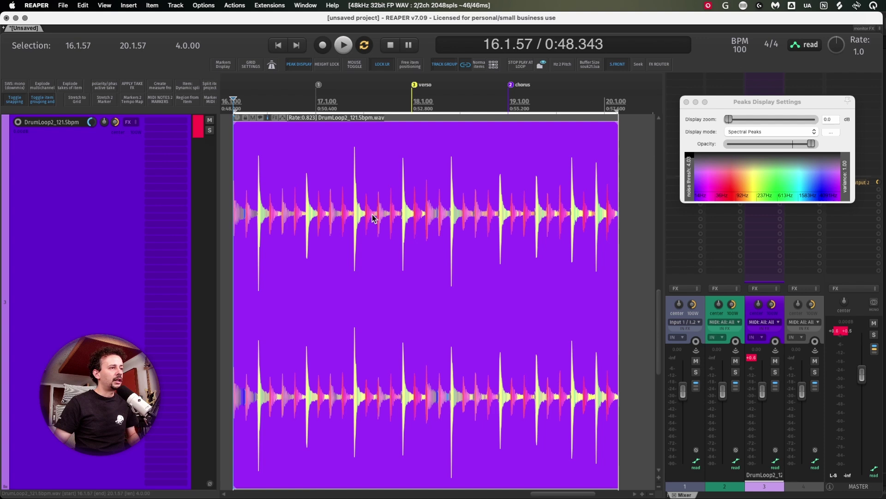
{"action": "left_click", "coordinate": [757, 131]}
{"action": "left_click", "coordinate": [739, 121]}
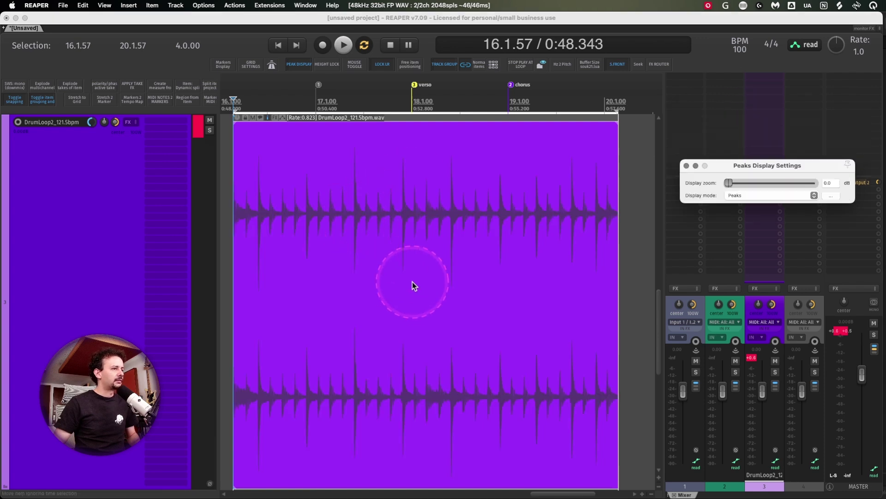
- Set the peaks display mode to Spectral Peaks for the drum loop waveform
{"action": "scroll", "coordinate": [394, 284], "scroll_direction": "down", "scroll_amount": 4}
{"action": "scroll", "coordinate": [394, 285], "scroll_direction": "up", "scroll_amount": 5}
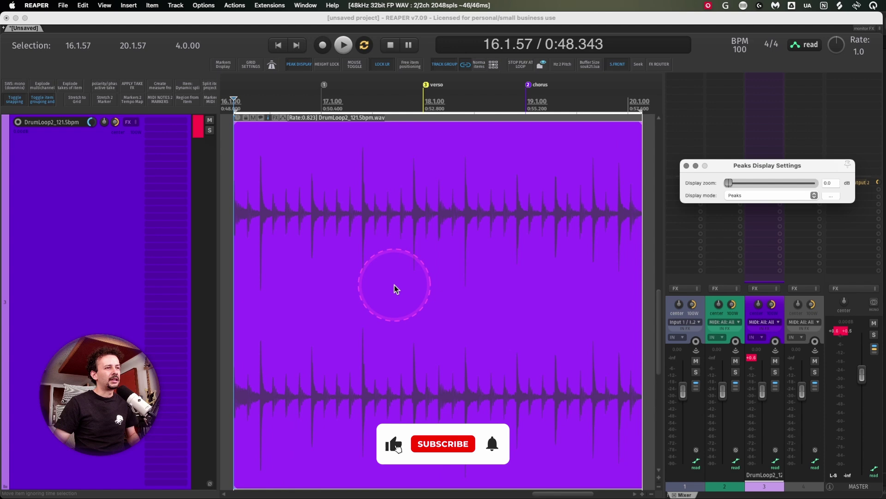
{"action": "left_click", "coordinate": [763, 196]}
{"action": "left_click", "coordinate": [760, 205]}
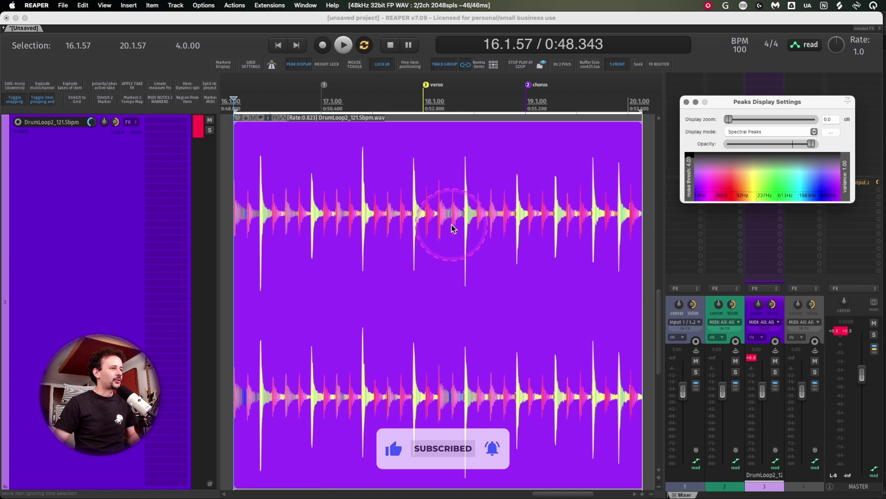
- Set the drum loop's peaks display mode to Spectrogram
{"action": "left_click", "coordinate": [750, 131]}
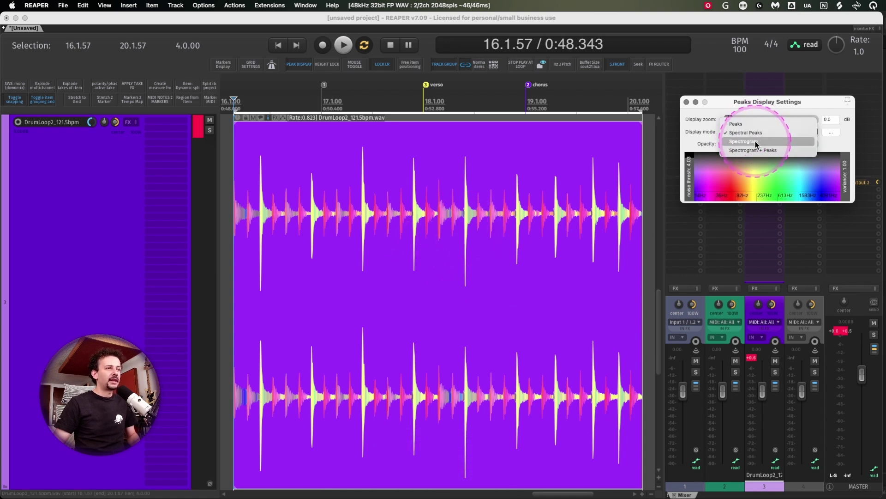
{"action": "left_click", "coordinate": [757, 143]}
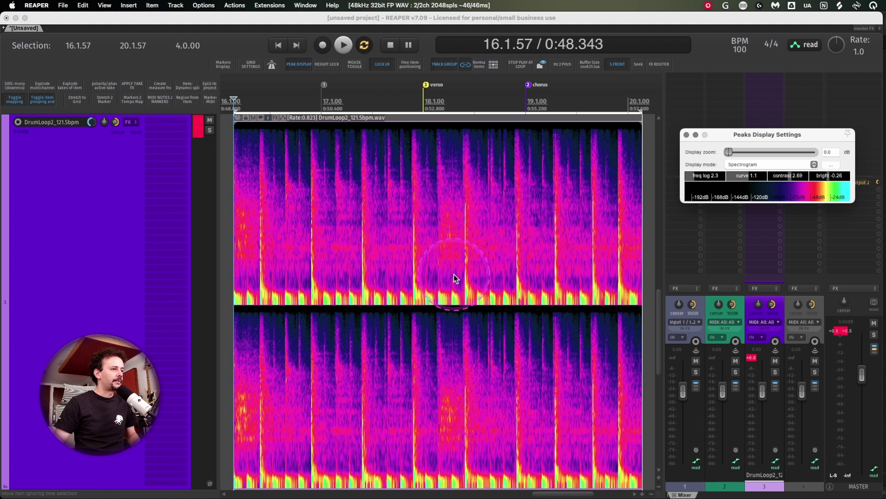
{"action": "scroll", "coordinate": [455, 274], "scroll_direction": "up", "scroll_amount": 3}
{"action": "scroll", "coordinate": [484, 274], "scroll_direction": "up", "scroll_amount": 3}
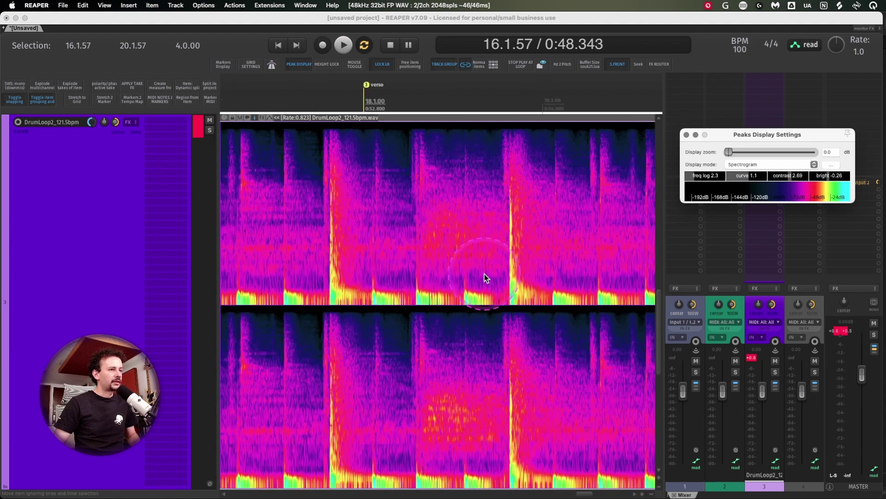
{"action": "scroll", "coordinate": [484, 273], "scroll_direction": "right", "scroll_amount": 3}
{"action": "scroll", "coordinate": [381, 274], "scroll_direction": "up", "scroll_amount": 2}
- Place the edit cursor before the strong drum hit in beat 18.2 and move it forward onto the hit's transient
{"action": "left_click", "coordinate": [340, 204]}
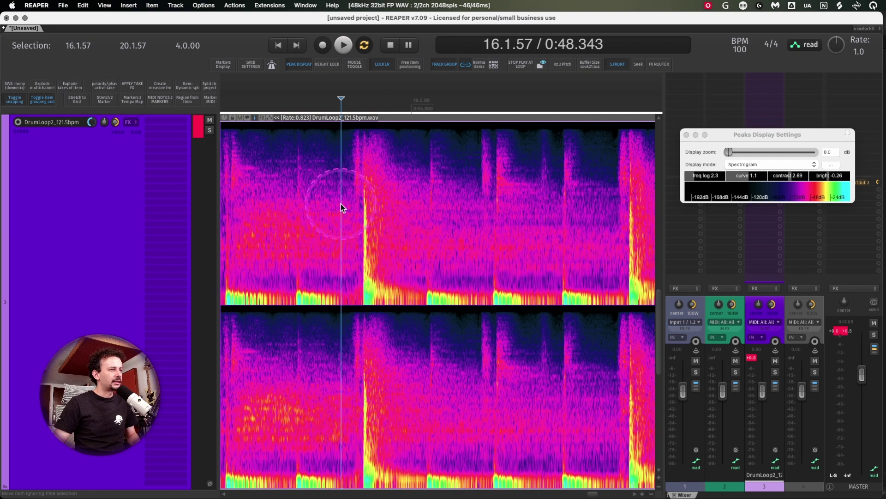
{"action": "key", "text": "Tab"}
{"action": "key", "text": "Tab"}
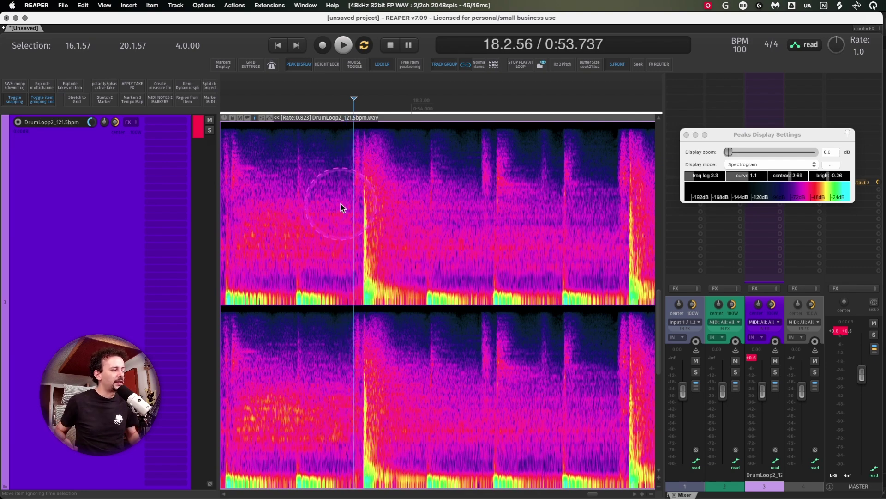
{"action": "key", "text": "Right"}
{"action": "key", "text": "Right"}
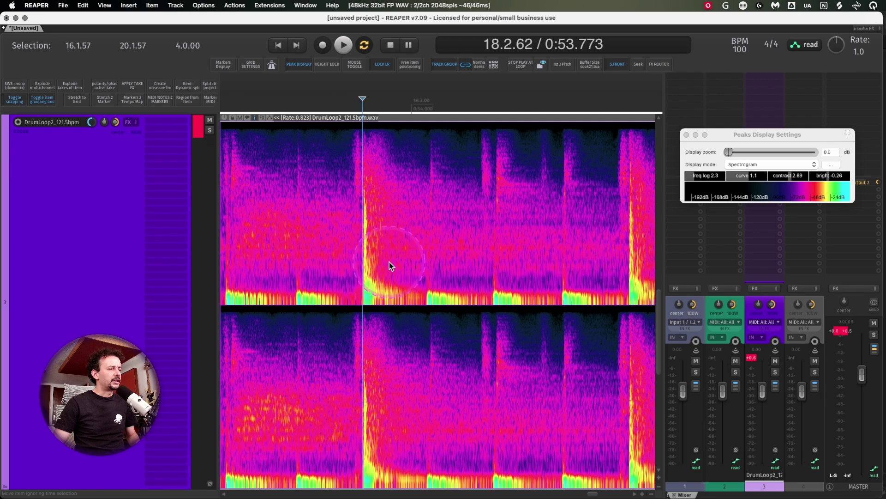
{"action": "scroll", "coordinate": [420, 375], "scroll_direction": "up", "scroll_amount": 3}
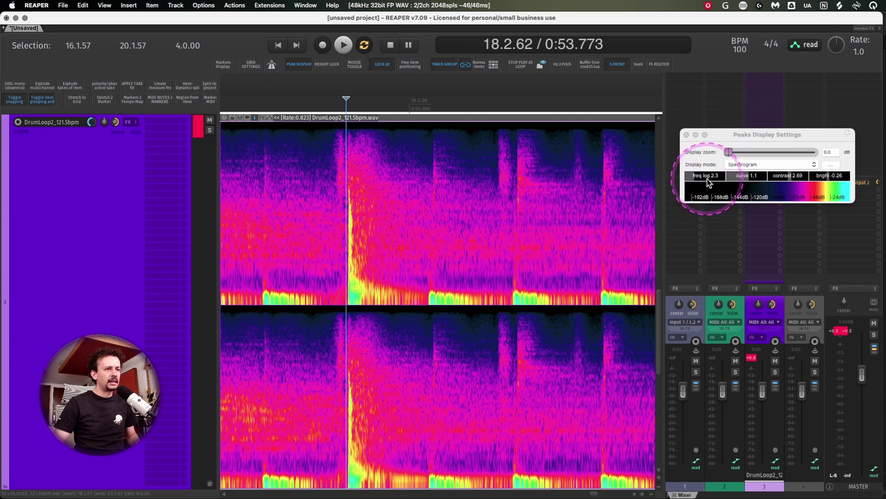
- Adjust the spectrogram display to freq log 4.1, curve 1.0, contrast 2.43 and bright -0.28
{"action": "left_click_drag", "start_coordinate": [706, 179], "coordinate": [756, 179]}
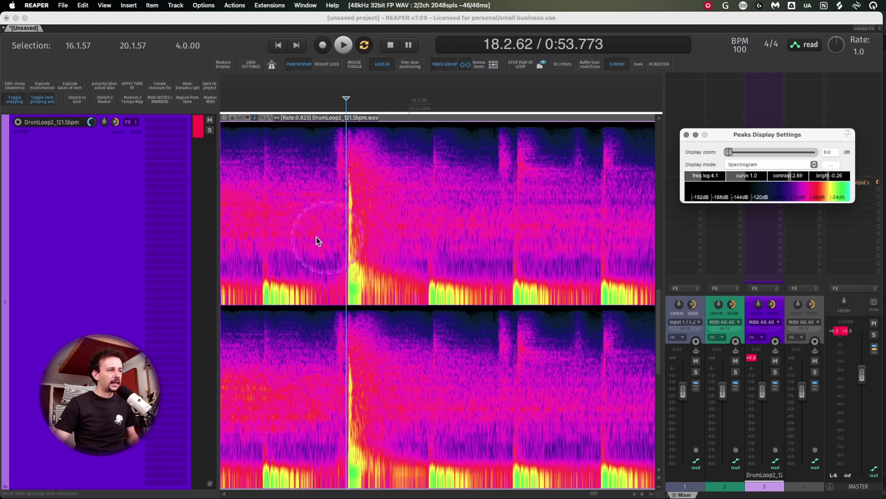
{"action": "mouse_move", "coordinate": [798, 176]}
{"action": "left_mouse_down"}
{"action": "mouse_move", "coordinate": [805, 176]}
{"action": "mouse_move", "coordinate": [797, 179]}
{"action": "left_mouse_up"}
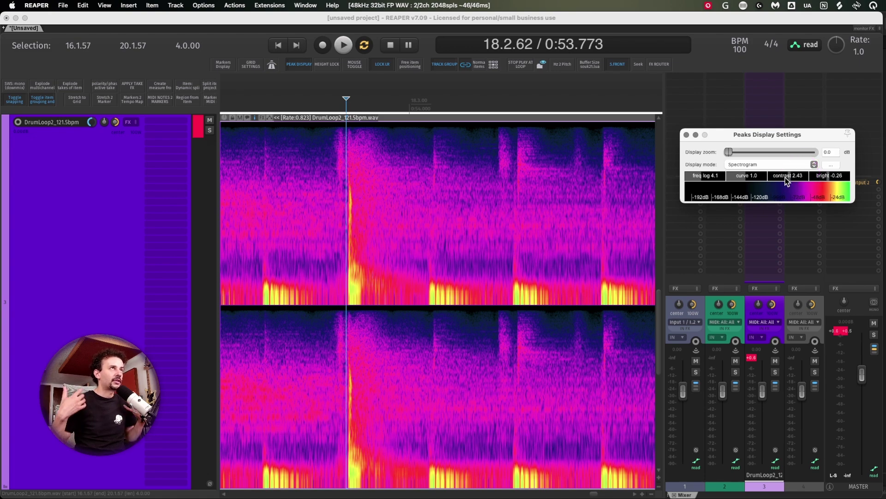
{"action": "left_click_drag", "start_coordinate": [826, 177], "coordinate": [827, 178]}
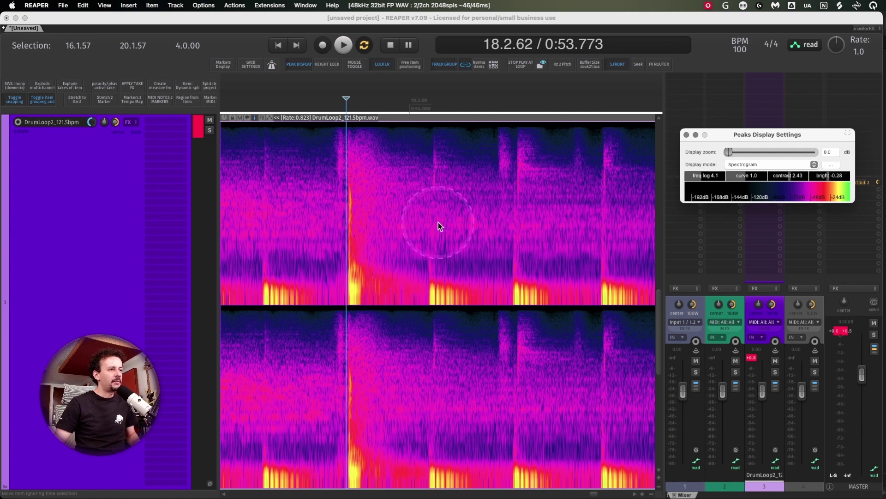
- Select the drum hit from 18.2.63 to 18.3.11 and play it with STOP PLAY AT LOOP on and repeat off
{"action": "left_click", "coordinate": [343, 193]}
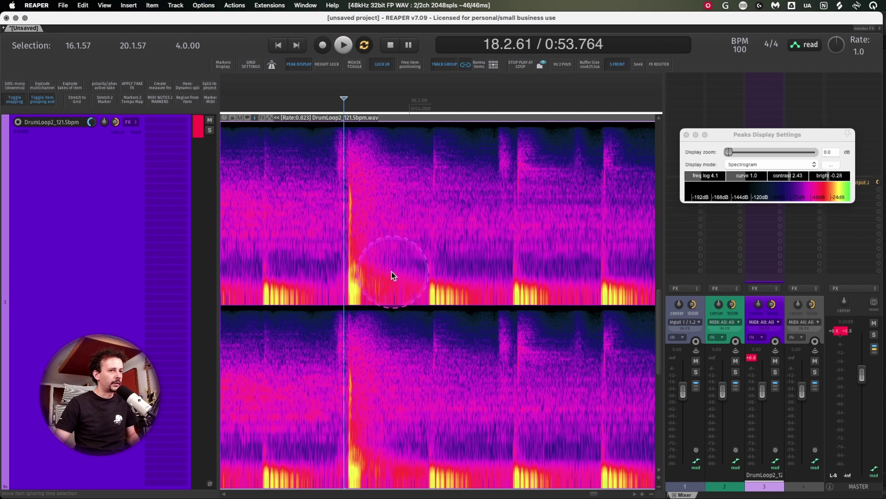
{"action": "key", "text": "space"}
{"action": "key", "text": "space"}
{"action": "key", "text": "space"}
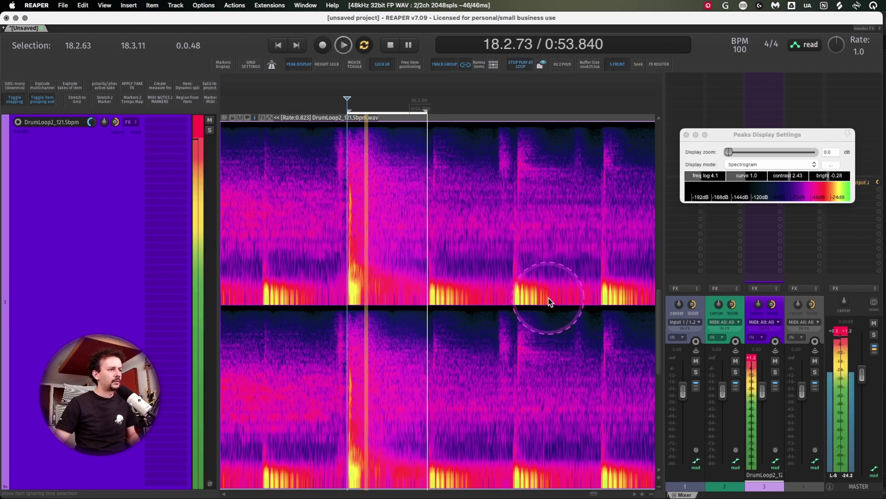
{"action": "key", "text": "r"}
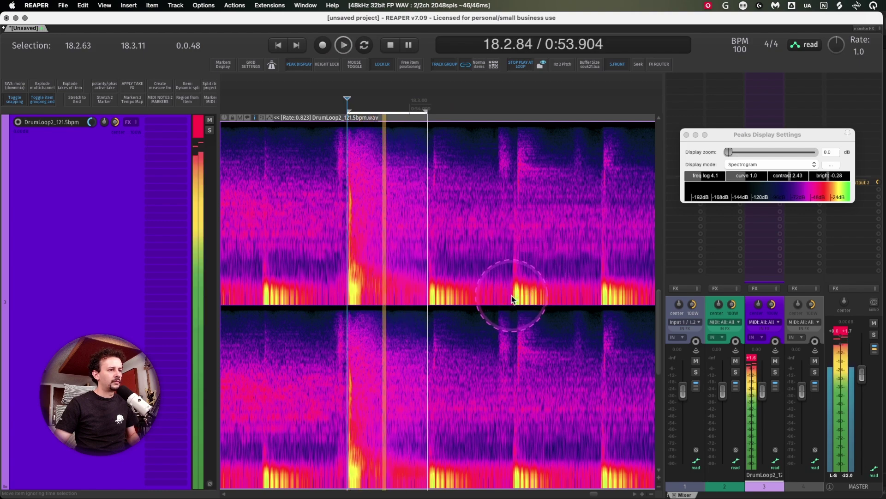
- Select the following hit from 18.3.11 to 18.3.62 and play that time range
{"action": "left_click_drag", "start_coordinate": [513, 300], "coordinate": [428, 463]}
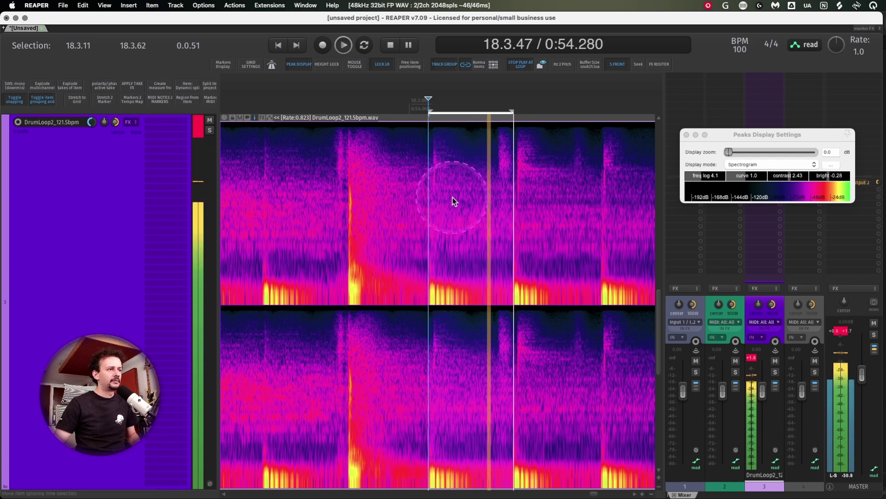
{"action": "key", "text": "space"}
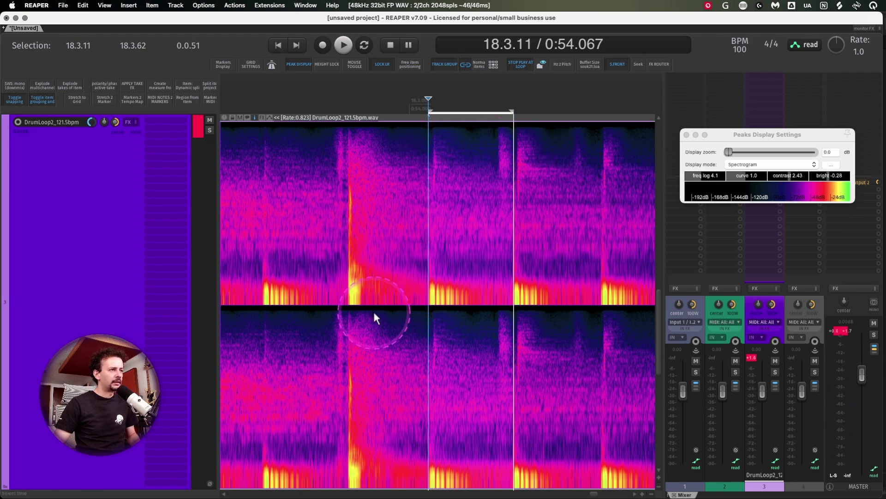
{"action": "key", "text": "space"}
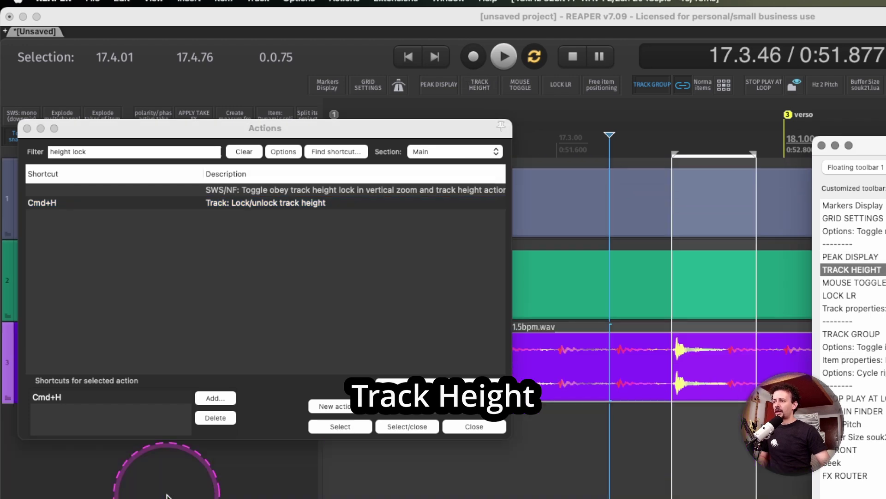
- Close the action list and add two empty tracks below the DrumLoop2_121.5bpm track
{"action": "left_click", "coordinate": [27, 128]}
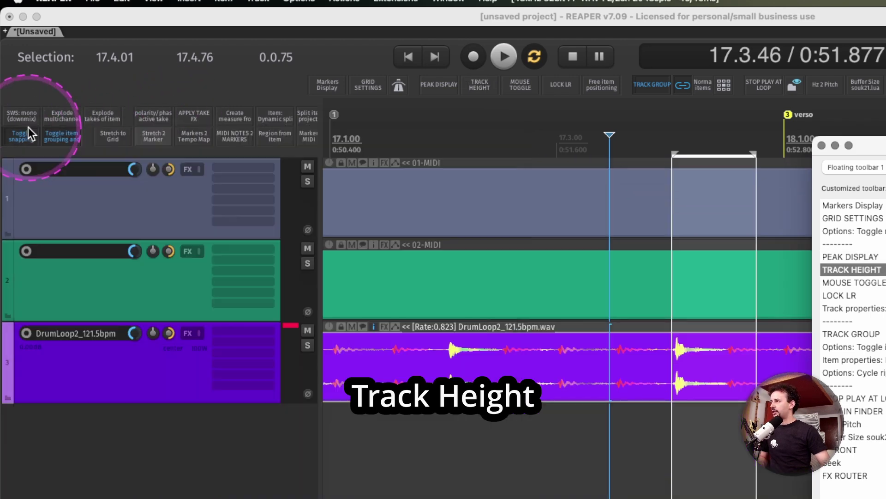
{"action": "left_click", "coordinate": [86, 382]}
{"action": "key", "text": "super+t"}
{"action": "key", "text": "super+t"}
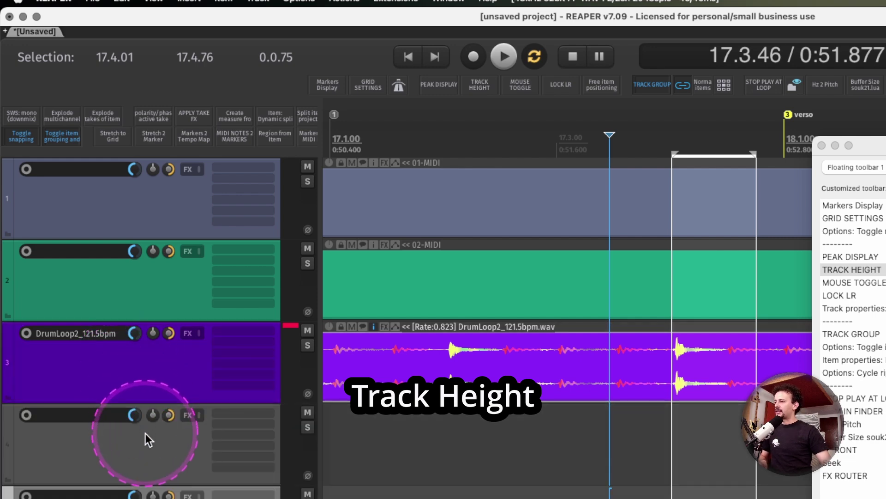
- Enlarge the track heights in the arrange view and select track 1
{"action": "left_click", "coordinate": [630, 466]}
{"action": "scroll", "coordinate": [593, 455], "scroll_direction": "down", "scroll_amount": 4}
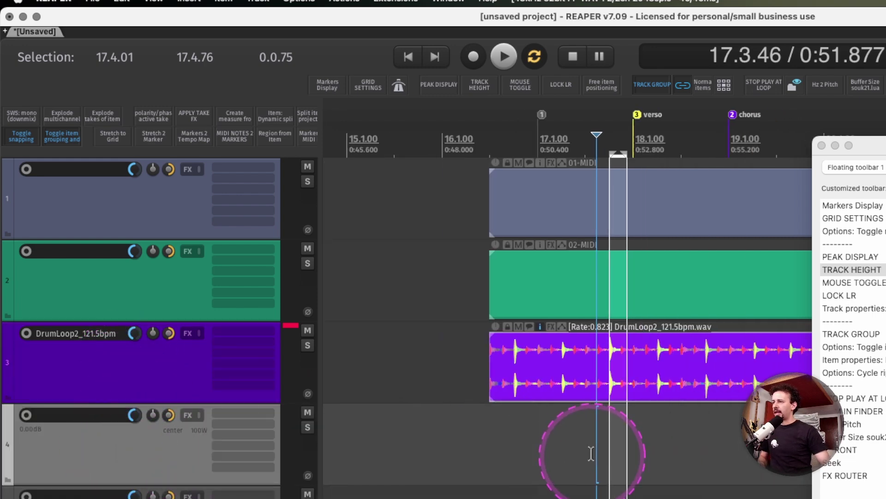
{"action": "scroll", "coordinate": [593, 455], "scroll_direction": "right", "scroll_amount": 4}
{"action": "left_click_drag", "start_coordinate": [394, 207], "coordinate": [808, 390]}
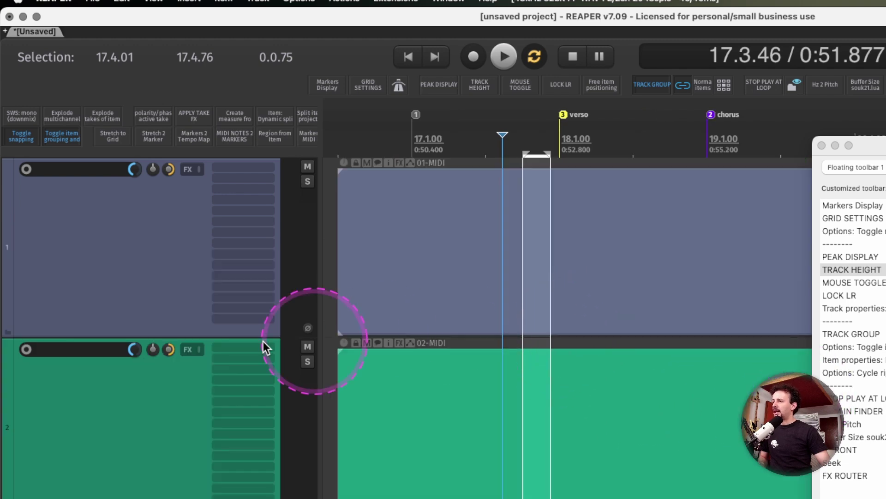
{"action": "left_click", "coordinate": [149, 443]}
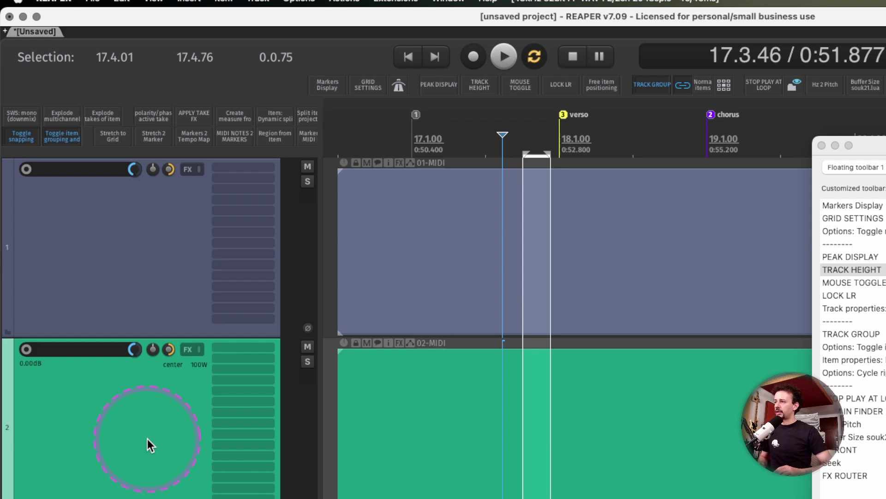
{"action": "key", "text": "Down"}
{"action": "key", "text": "Down"}
{"action": "key", "text": "Up"}
{"action": "key", "text": "Up"}
{"action": "key", "text": "Up"}
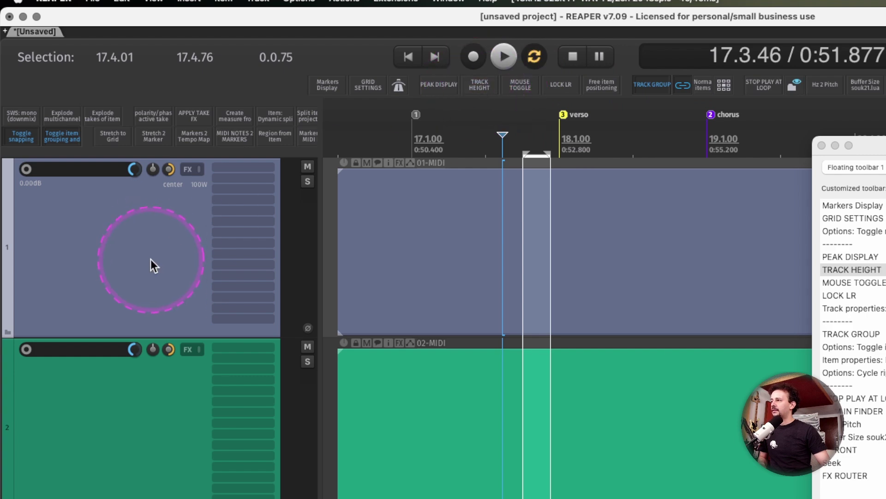
- Shrink and enlarge the track heights repeatedly to compare track 1's locked height with the other tracks
{"action": "scroll", "coordinate": [118, 284], "scroll_direction": "down", "scroll_amount": 5}
{"action": "scroll", "coordinate": [118, 282], "scroll_direction": "up", "scroll_amount": 5}
{"action": "scroll", "coordinate": [118, 282], "scroll_direction": "down", "scroll_amount": 5}
{"action": "scroll", "coordinate": [118, 280], "scroll_direction": "up", "scroll_amount": 5}
{"action": "scroll", "coordinate": [118, 281], "scroll_direction": "down", "scroll_amount": 5}
{"action": "scroll", "coordinate": [118, 280], "scroll_direction": "up", "scroll_amount": 1}
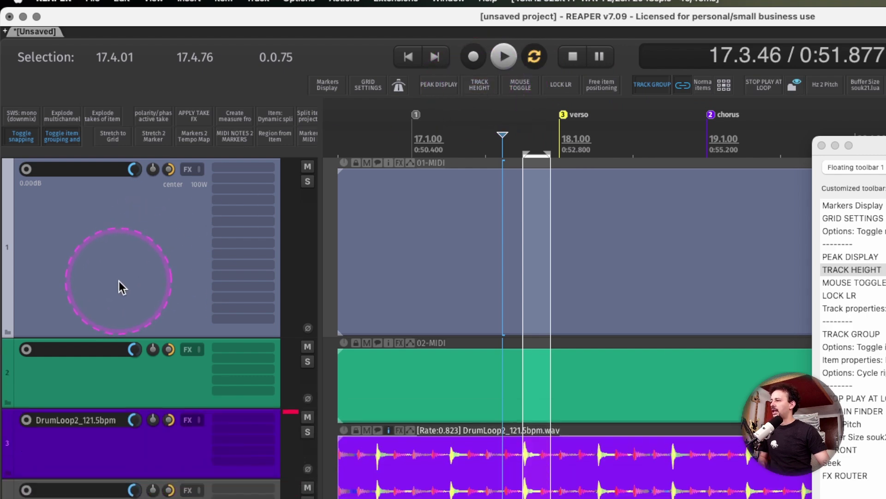
{"action": "scroll", "coordinate": [118, 280], "scroll_direction": "up", "scroll_amount": 3}
{"action": "scroll", "coordinate": [118, 279], "scroll_direction": "down", "scroll_amount": 5}
{"action": "scroll", "coordinate": [118, 279], "scroll_direction": "up", "scroll_amount": 4}
{"action": "scroll", "coordinate": [118, 279], "scroll_direction": "down", "scroll_amount": 4}
{"action": "scroll", "coordinate": [118, 279], "scroll_direction": "up", "scroll_amount": 5}
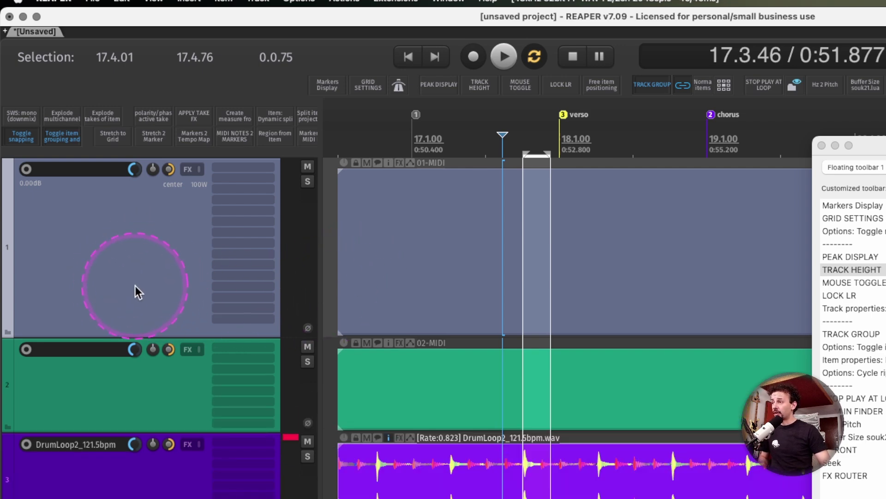
- Create a custom action named Height Lock that combines Track: Select all tracks and Track: Lock/unlock track height
{"action": "key", "text": "question"}
{"action": "left_click", "coordinate": [340, 406]}
{"action": "left_click", "coordinate": [355, 425]}
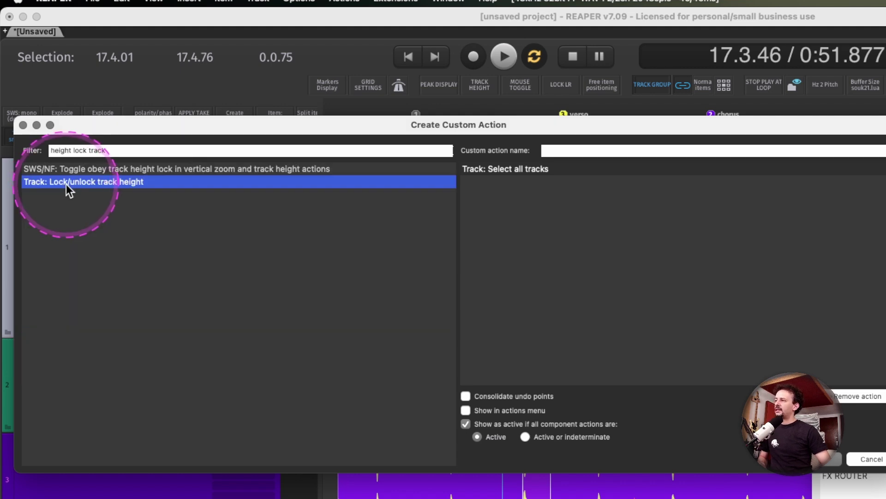
{"action": "left_click_drag", "start_coordinate": [66, 184], "coordinate": [533, 217]}
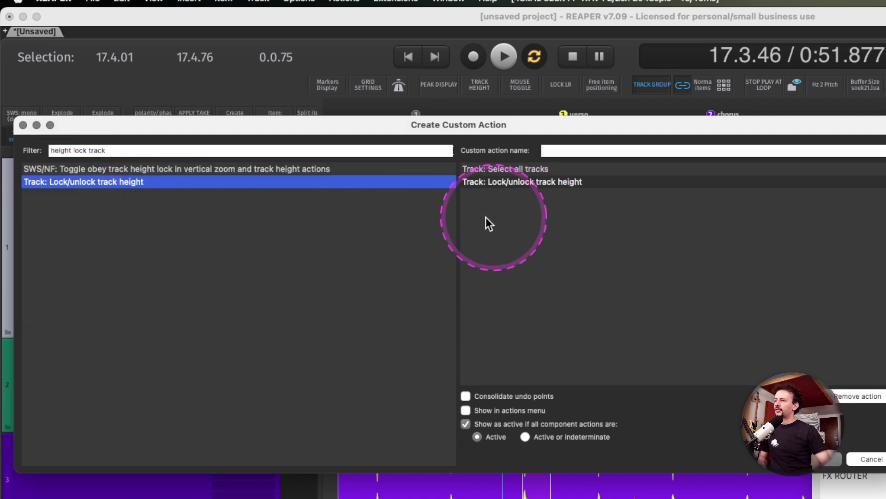
{"action": "left_click", "coordinate": [653, 152]}
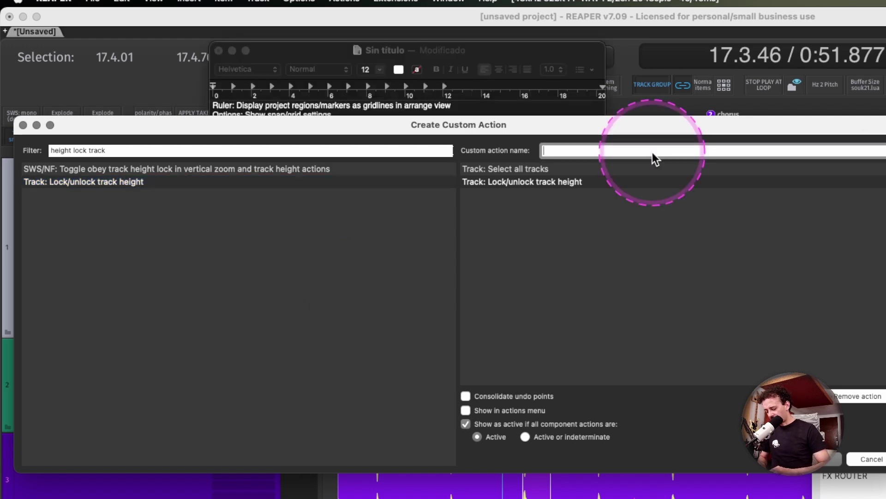
{"action": "type", "text": "Height Lock"}
{"action": "key", "text": "Return"}
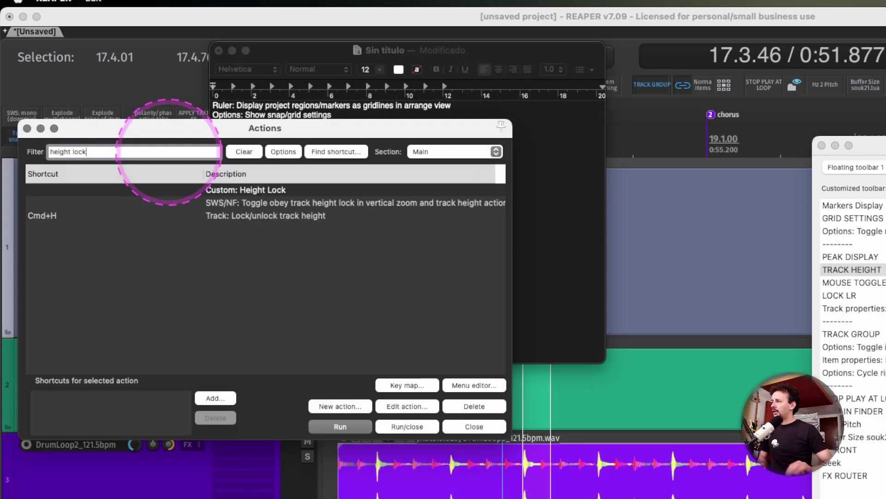
- Assign Cmd+H to Custom: Height Lock and put it on Floating toolbar 1 in place of TRACK HEIGHT
{"action": "left_click", "coordinate": [257, 189]}
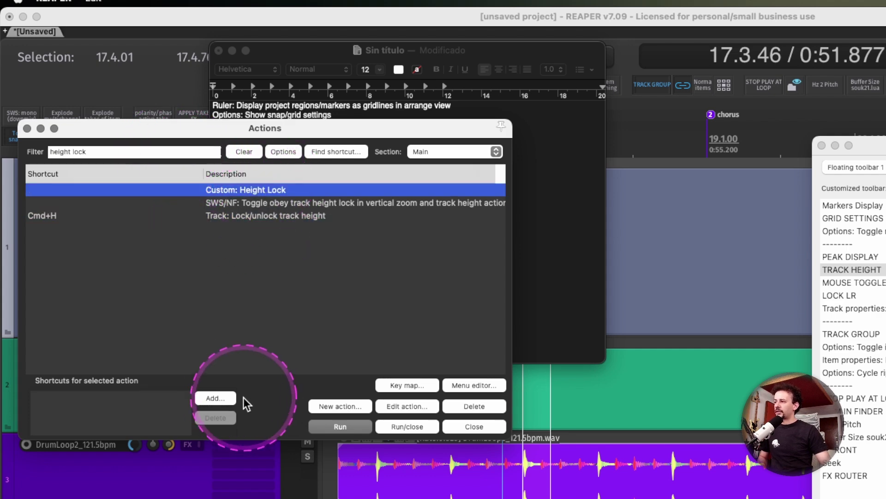
{"action": "left_click", "coordinate": [217, 398]}
{"action": "key", "text": "super+h"}
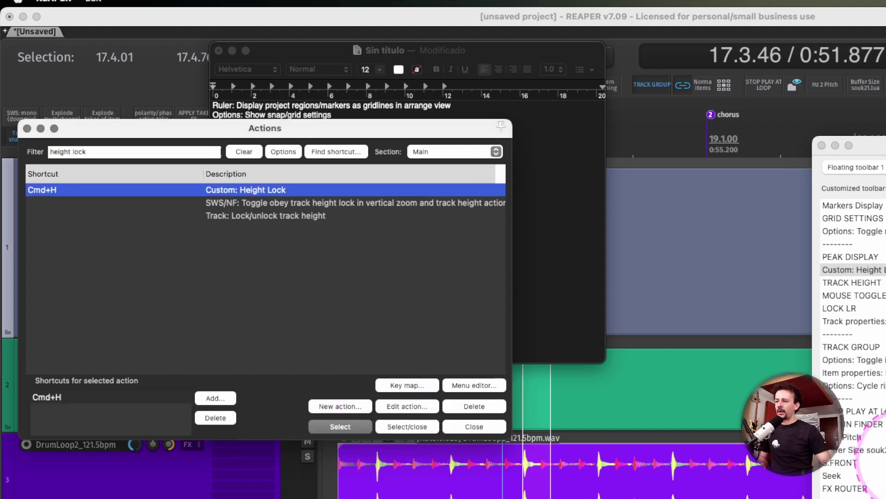
{"action": "left_click", "coordinate": [863, 283]}
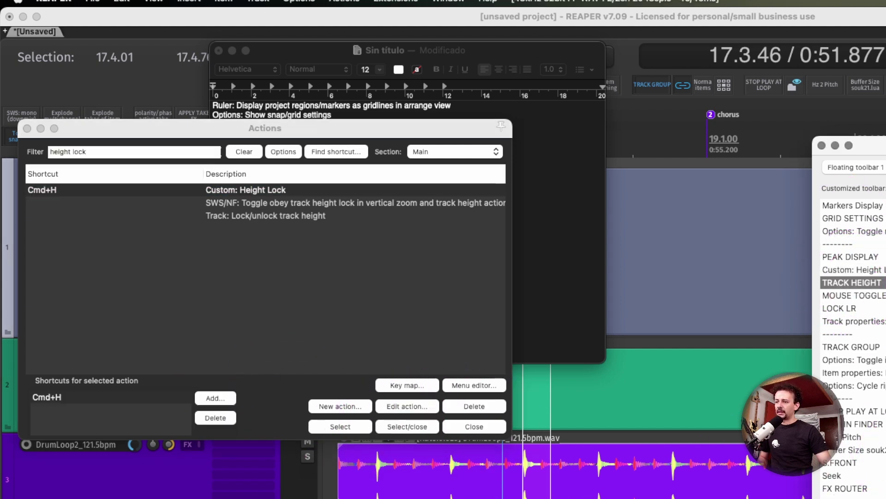
{"action": "key", "text": "Delete"}
- Give the Custom: Height Lock toolbar entry the text icon HEIGHT LOCK as a double-width button and apply the toolbar changes
{"action": "left_click", "coordinate": [845, 269]}
{"action": "right_click", "coordinate": [857, 271]}
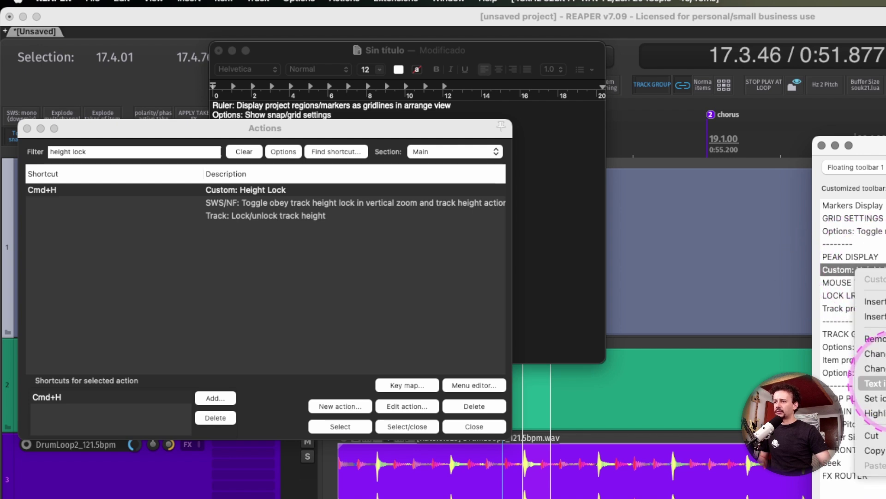
{"action": "left_click", "coordinate": [874, 383]}
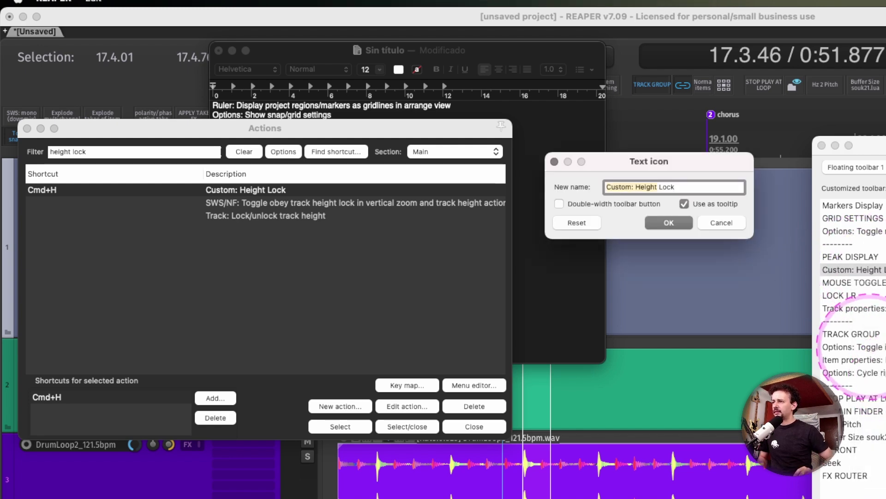
{"action": "left_click", "coordinate": [623, 203]}
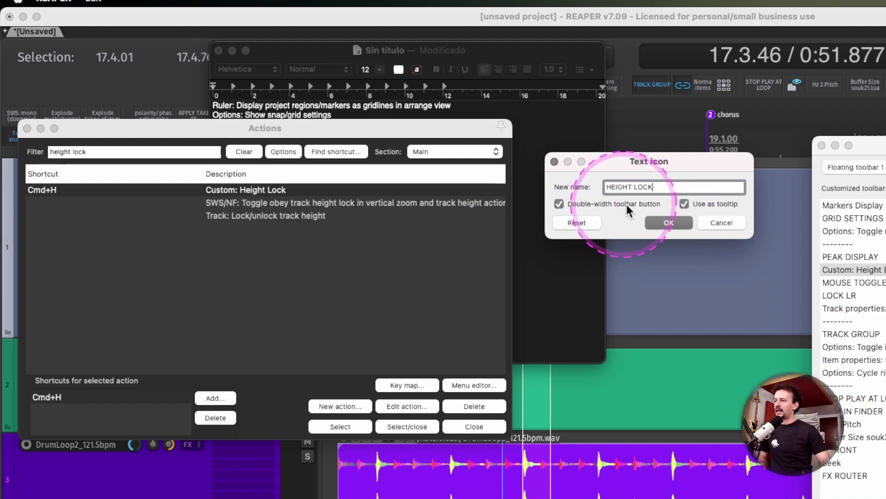
{"action": "left_click", "coordinate": [668, 222]}
{"action": "double_click", "coordinate": [393, 51]}
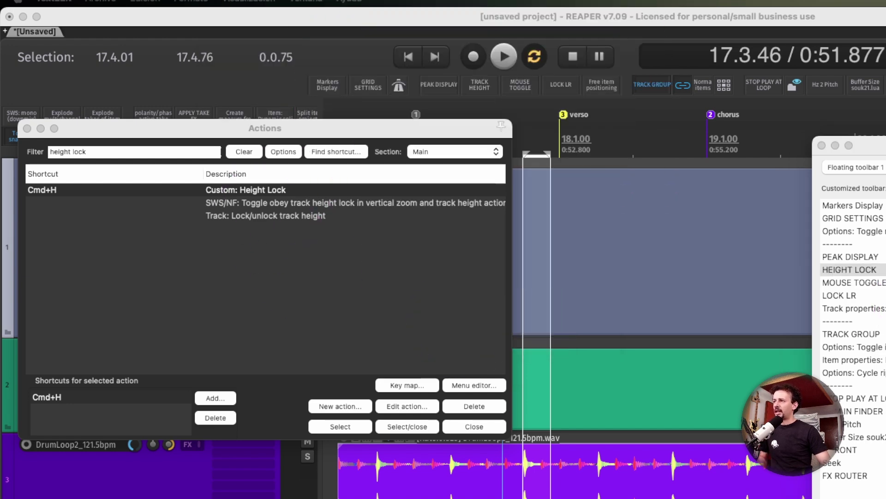
{"action": "left_click", "coordinate": [881, 462]}
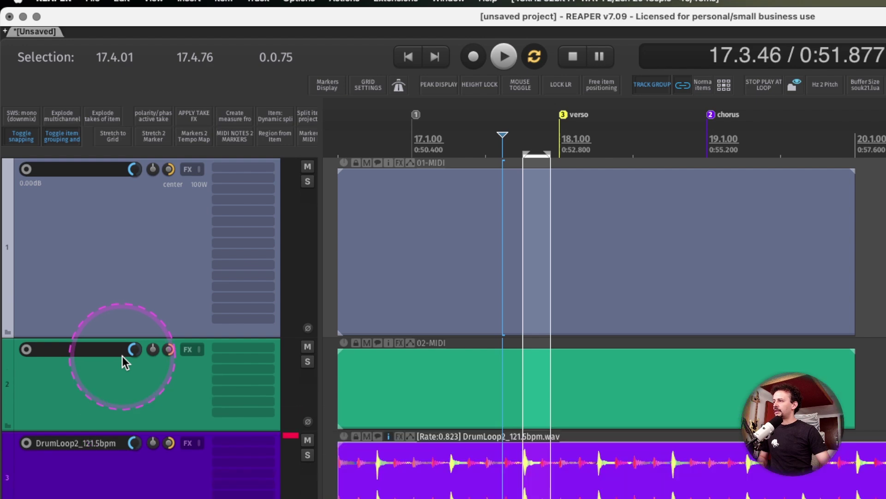
- Toggle Height Lock for all tracks and resize the track heights up and down to test it
{"action": "scroll", "coordinate": [123, 357], "scroll_direction": "up", "scroll_amount": 3}
{"action": "scroll", "coordinate": [123, 357], "scroll_direction": "down", "scroll_amount": 3}
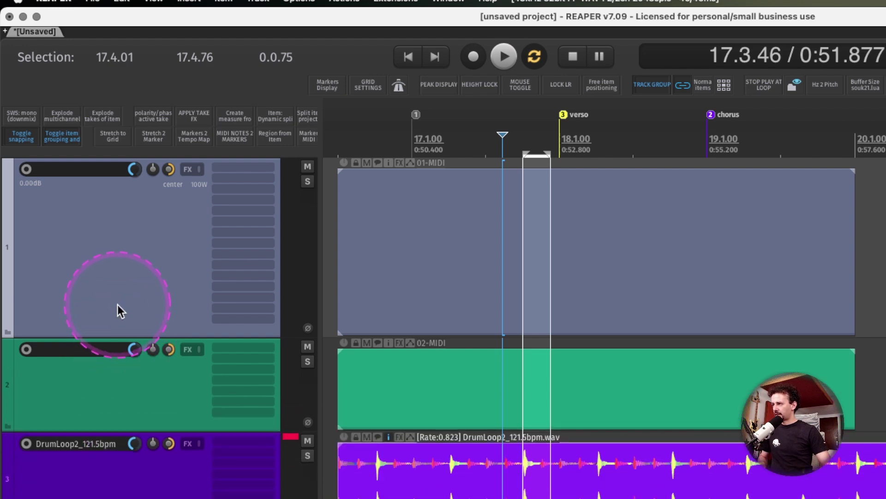
{"action": "key", "text": "super+a"}
{"action": "scroll", "coordinate": [118, 304], "scroll_direction": "down", "scroll_amount": 2}
{"action": "scroll", "coordinate": [117, 304], "scroll_direction": "up", "scroll_amount": 2}
{"action": "scroll", "coordinate": [117, 304], "scroll_direction": "down", "scroll_amount": 2}
{"action": "scroll", "coordinate": [117, 304], "scroll_direction": "up", "scroll_amount": 2}
{"action": "scroll", "coordinate": [117, 304], "scroll_direction": "down", "scroll_amount": 5}
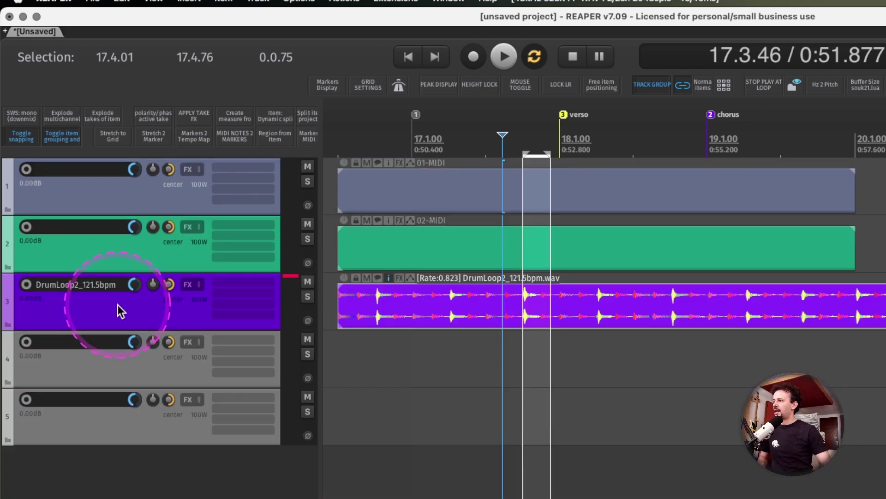
{"action": "scroll", "coordinate": [117, 303], "scroll_direction": "up", "scroll_amount": 2}
{"action": "left_click", "coordinate": [117, 304]}
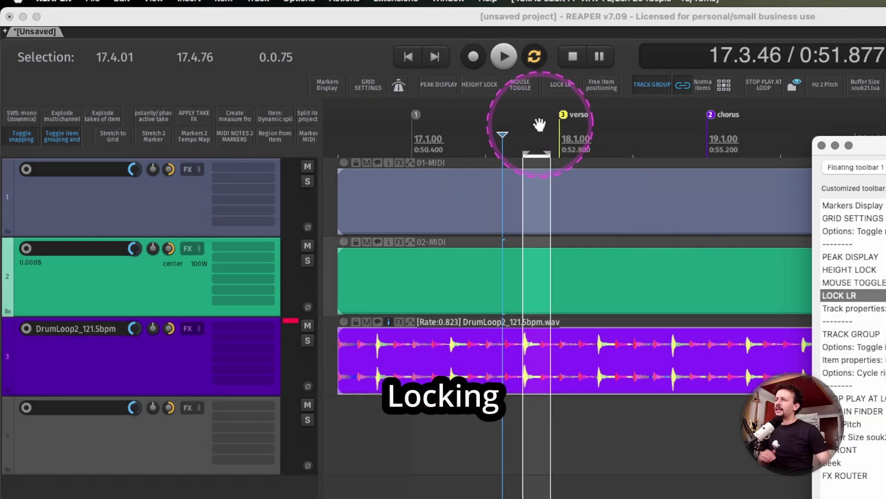
- Move the drum loop item on track 3 so it starts earlier than the MIDI items, and select all tracks
{"action": "left_click", "coordinate": [505, 197]}
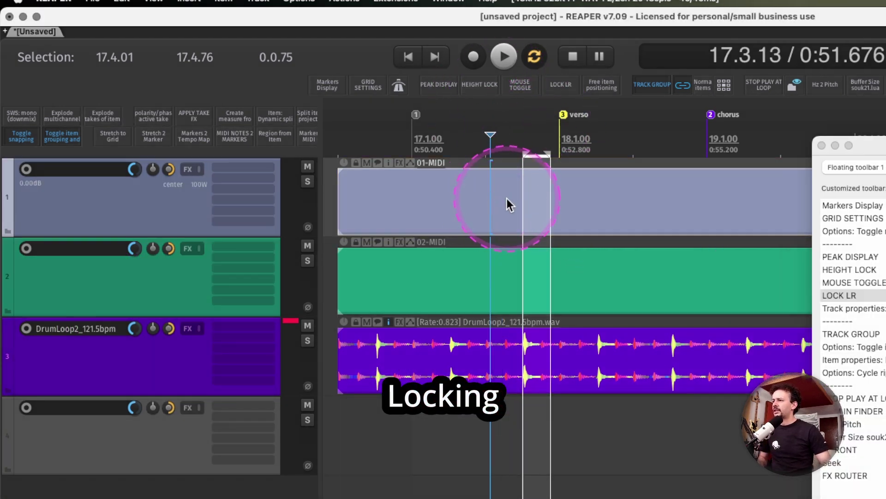
{"action": "scroll", "coordinate": [506, 198], "scroll_direction": "left", "scroll_amount": 4}
{"action": "scroll", "coordinate": [548, 221], "scroll_direction": "right", "scroll_amount": 3}
{"action": "scroll", "coordinate": [438, 333], "scroll_direction": "left", "scroll_amount": 3}
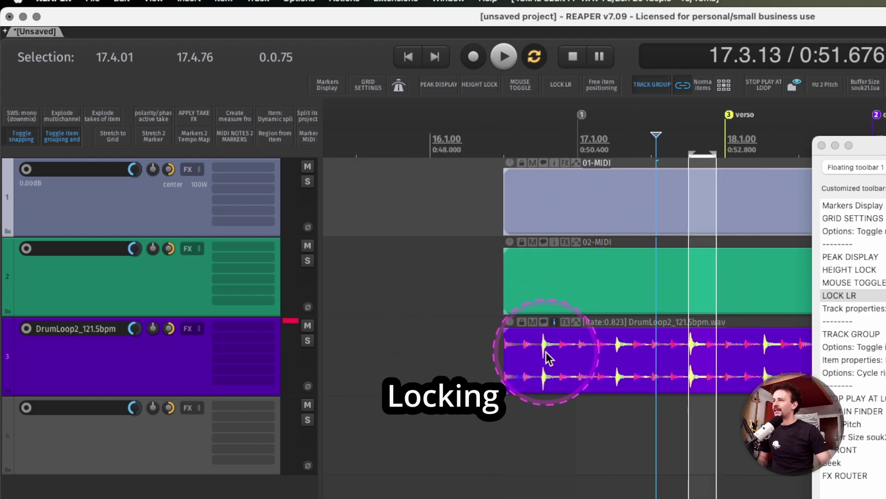
{"action": "left_click_drag", "start_coordinate": [620, 358], "coordinate": [566, 352]}
{"action": "left_click_drag", "start_coordinate": [422, 286], "coordinate": [580, 349]}
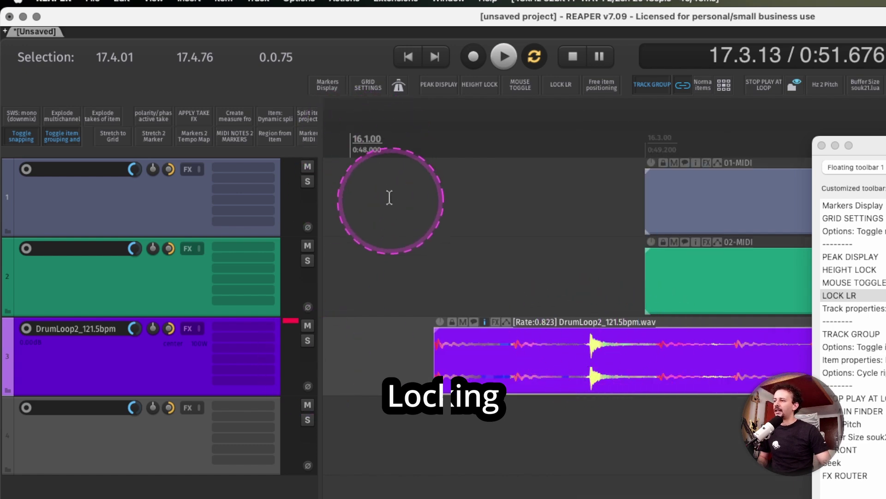
{"action": "left_click_drag", "start_coordinate": [390, 197], "coordinate": [780, 409]}
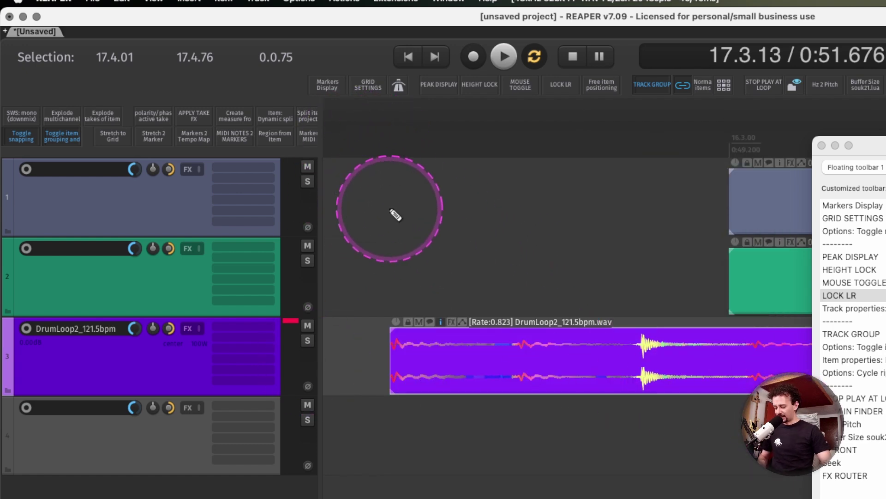
{"action": "key", "text": "super+a"}
{"action": "left_click_drag", "start_coordinate": [386, 199], "coordinate": [831, 343]}
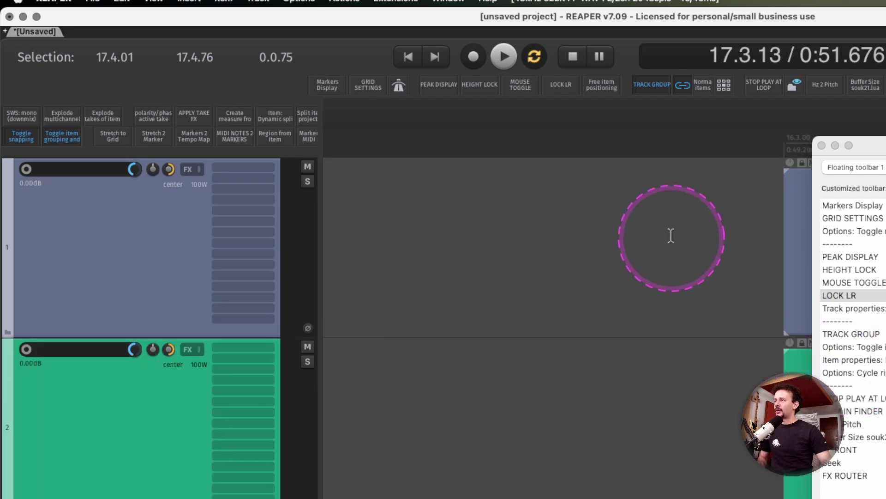
- Find the action Options: Show lock settings with the filter LOCK SETT and run it to examine the item locking options
{"action": "key", "text": "shift+slash"}
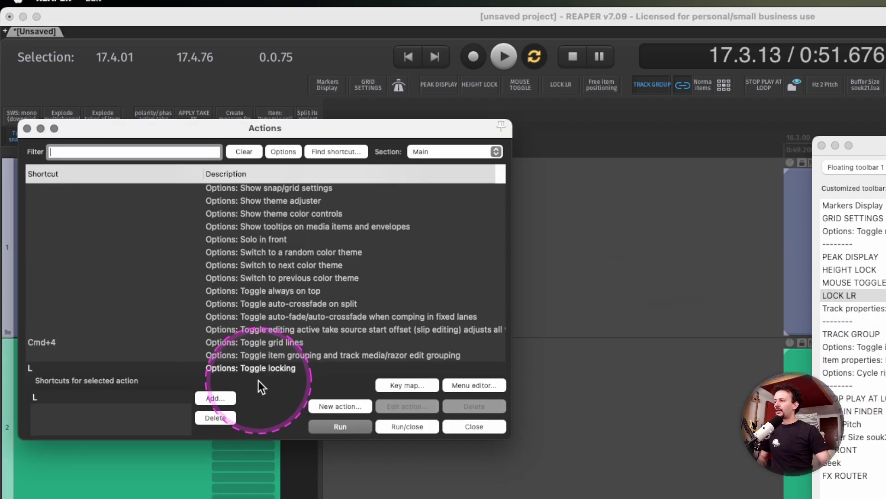
{"action": "type", "text": "LOCK SETT"}
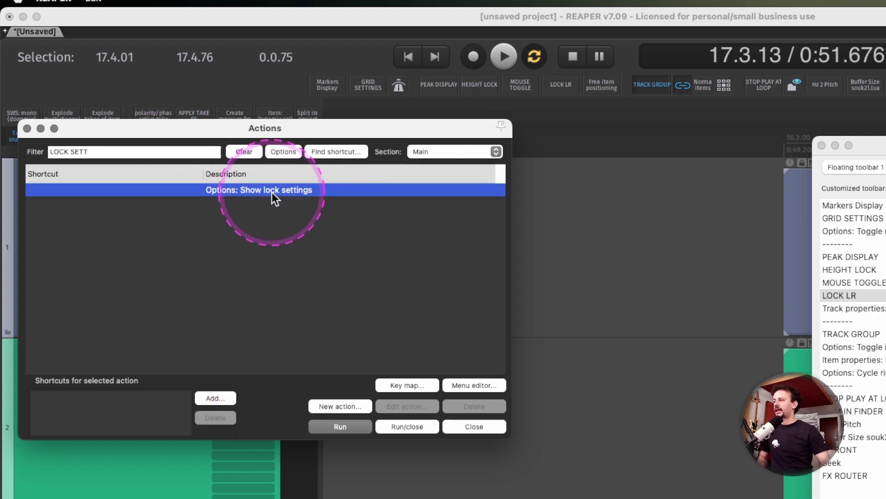
{"action": "right_click", "coordinate": [273, 192]}
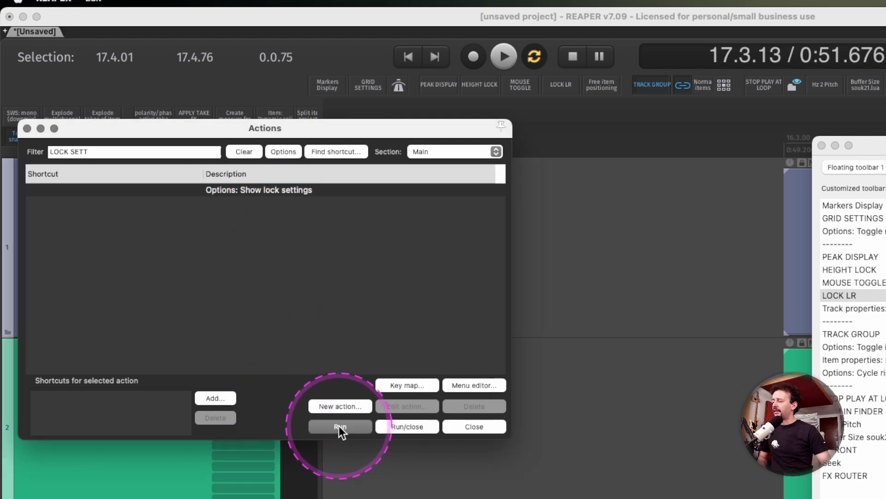
{"action": "left_click", "coordinate": [340, 427]}
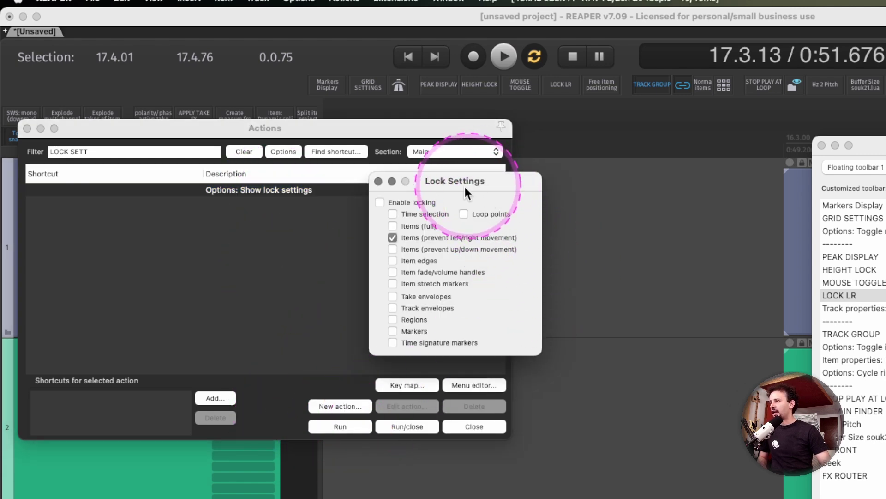
{"action": "left_click_drag", "start_coordinate": [464, 185], "coordinate": [371, 174]}
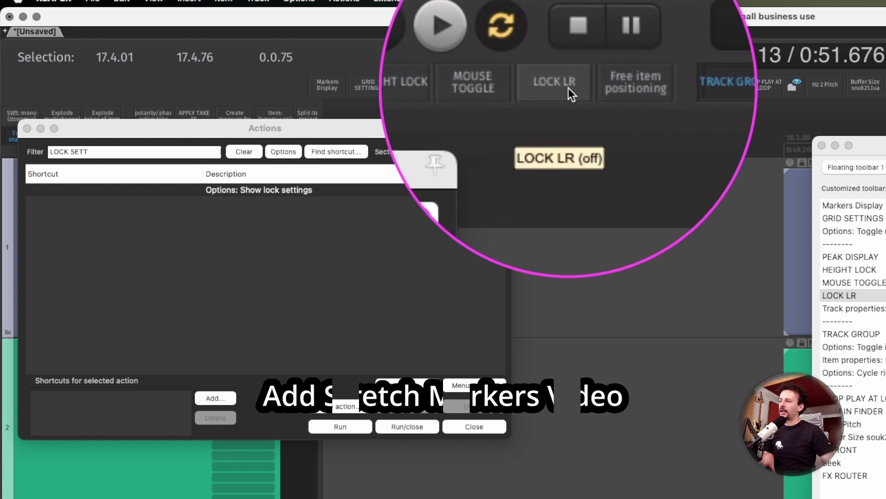
{"action": "left_click", "coordinate": [574, 252]}
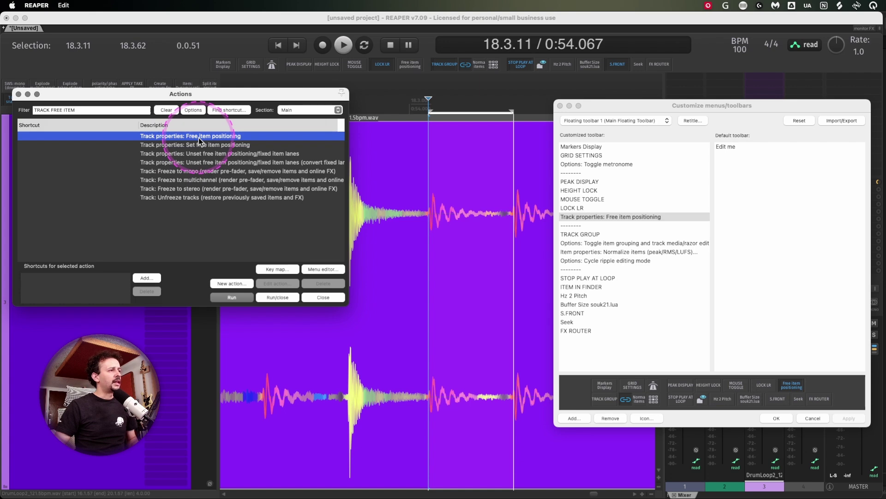
- Enable Free item positioning on the DrumLoop2_121.5bpm track and close the Actions and toolbar customization windows
{"action": "left_click", "coordinate": [184, 136]}
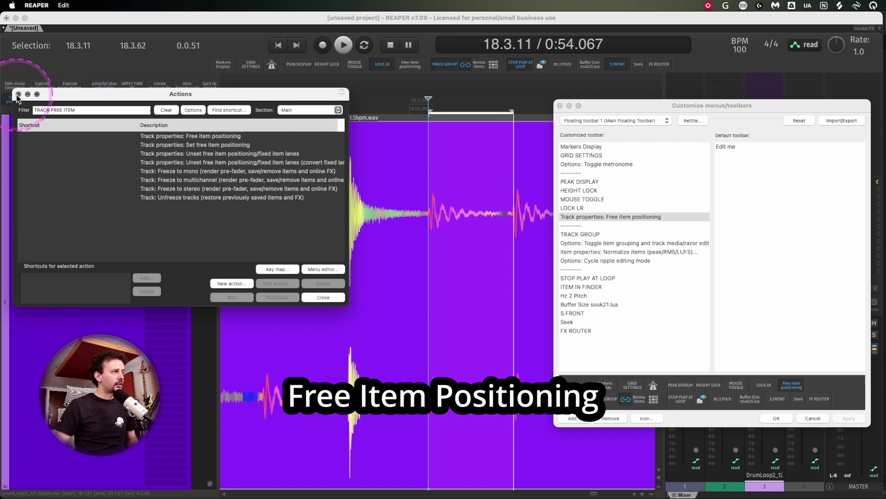
{"action": "left_click", "coordinate": [18, 94]}
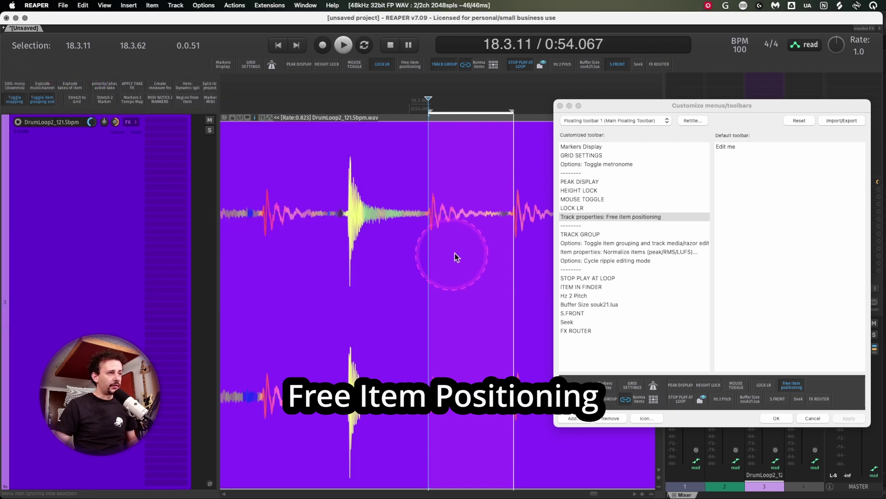
{"action": "left_click", "coordinate": [589, 216]}
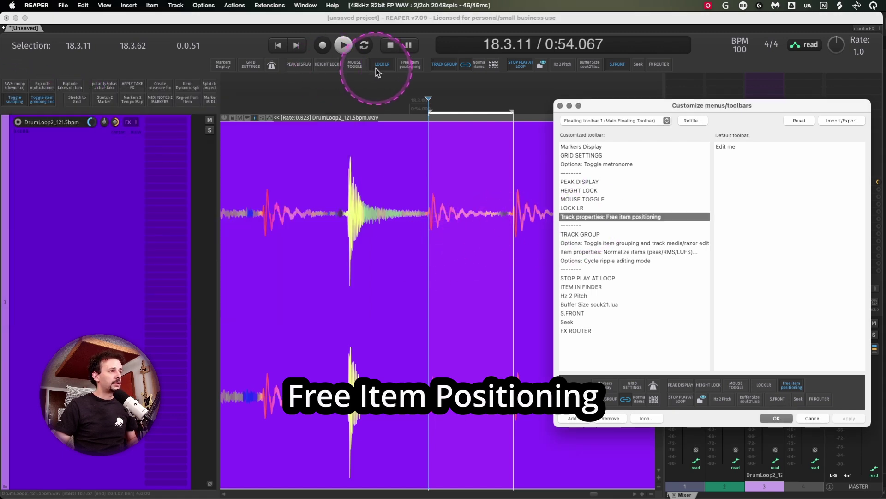
{"action": "left_click", "coordinate": [409, 65]}
{"action": "left_click", "coordinate": [169, 6]}
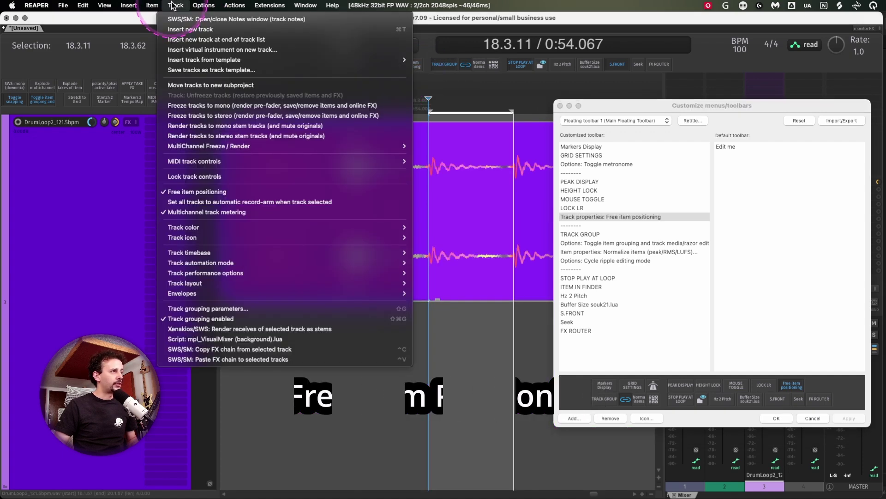
{"action": "left_click", "coordinate": [234, 193]}
{"action": "left_click", "coordinate": [560, 106]}
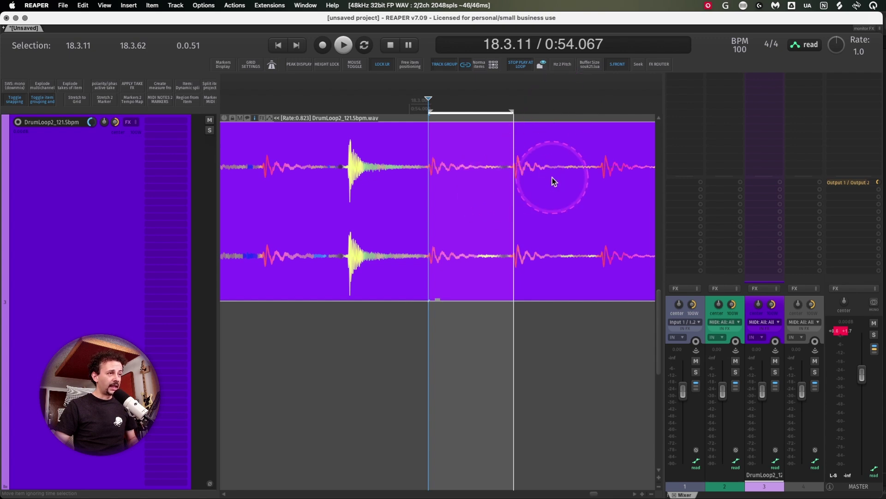
- Split the drum loop item at 18.4.15 and 18.4.56 to isolate the hit before the chorus marker
{"action": "scroll", "coordinate": [569, 167], "scroll_direction": "right", "scroll_amount": 1}
{"action": "left_click", "coordinate": [567, 168]}
{"action": "left_click", "coordinate": [573, 161]}
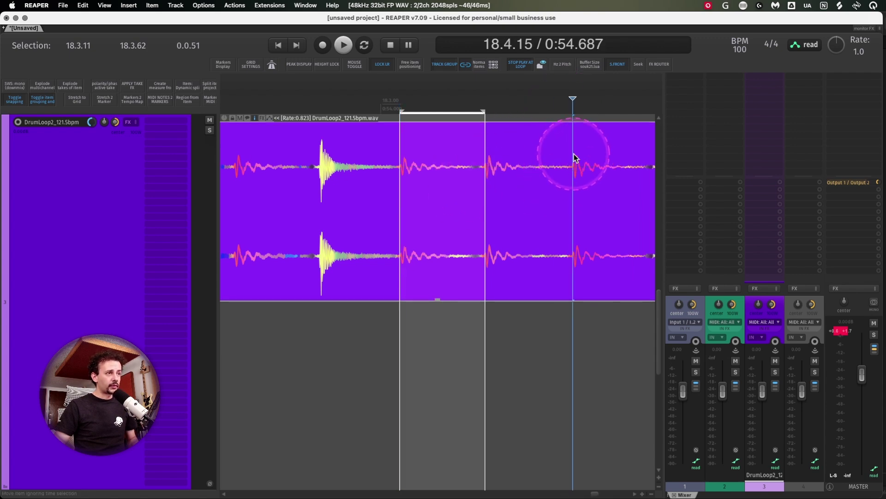
{"action": "key", "text": "s"}
{"action": "scroll", "coordinate": [594, 174], "scroll_direction": "right", "scroll_amount": 2}
{"action": "left_click", "coordinate": [587, 166]}
{"action": "left_click", "coordinate": [572, 154]}
{"action": "key", "text": "s"}
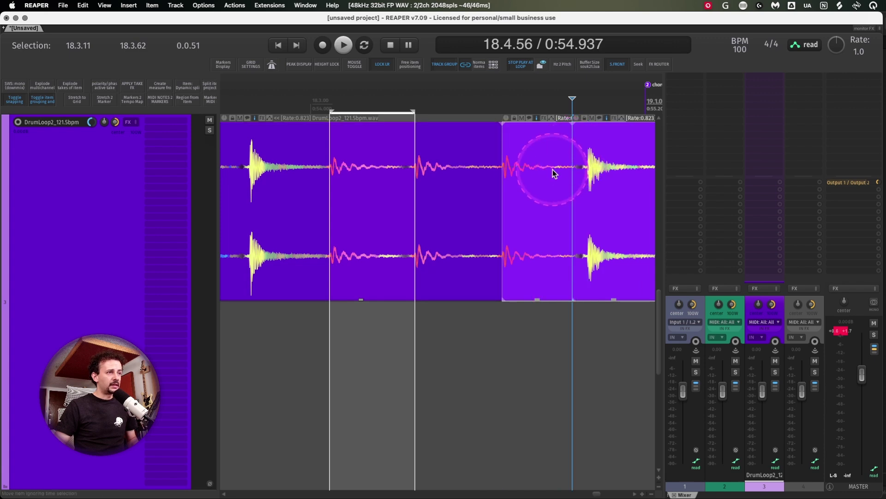
{"action": "scroll", "coordinate": [553, 170], "scroll_direction": "left", "scroll_amount": 2}
{"action": "scroll", "coordinate": [432, 160], "scroll_direction": "right", "scroll_amount": 5}
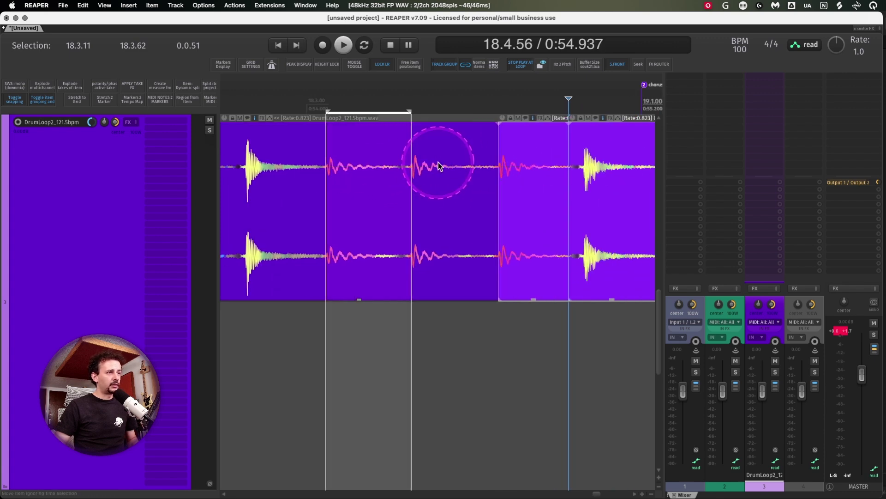
- Split the earlier part of the drum loop at 18.2.13 and just before the following loud hit
{"action": "left_click", "coordinate": [406, 150]}
{"action": "scroll", "coordinate": [405, 150], "scroll_direction": "left", "scroll_amount": 10}
{"action": "left_click", "coordinate": [317, 156]}
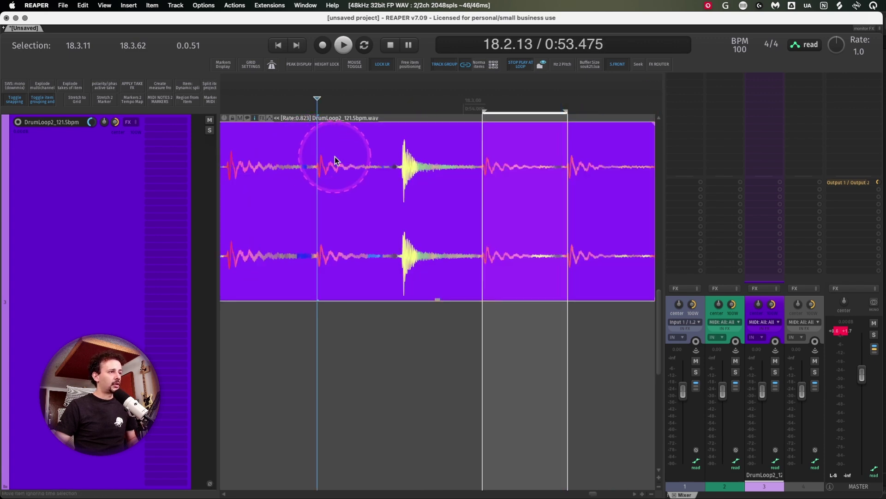
{"action": "left_click", "coordinate": [392, 153]}
{"action": "key", "text": "s"}
- Paste a copy of the slice starting at 18.2.13 at 18.4.13 and place it below the original loop within track 3
{"action": "left_click", "coordinate": [361, 155]}
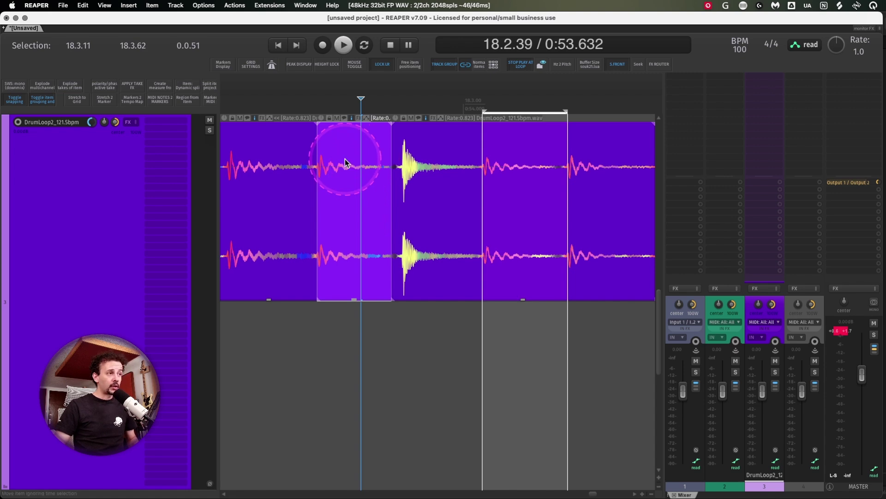
{"action": "key", "text": "super+z"}
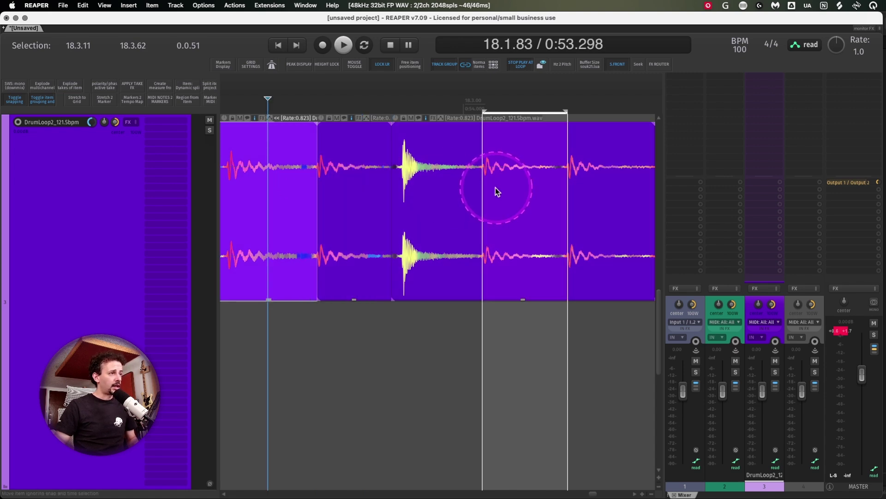
{"action": "left_click", "coordinate": [494, 186], "text": "shift"}
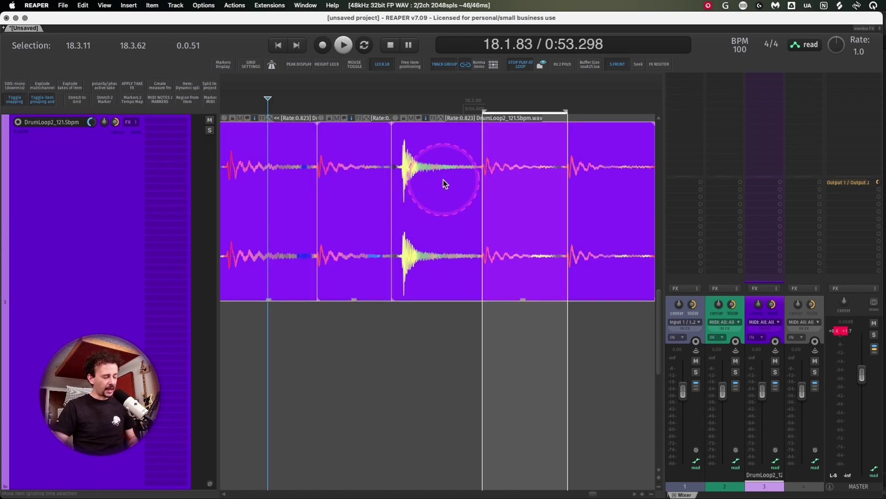
{"action": "scroll", "coordinate": [452, 198], "scroll_direction": "right", "scroll_amount": 5}
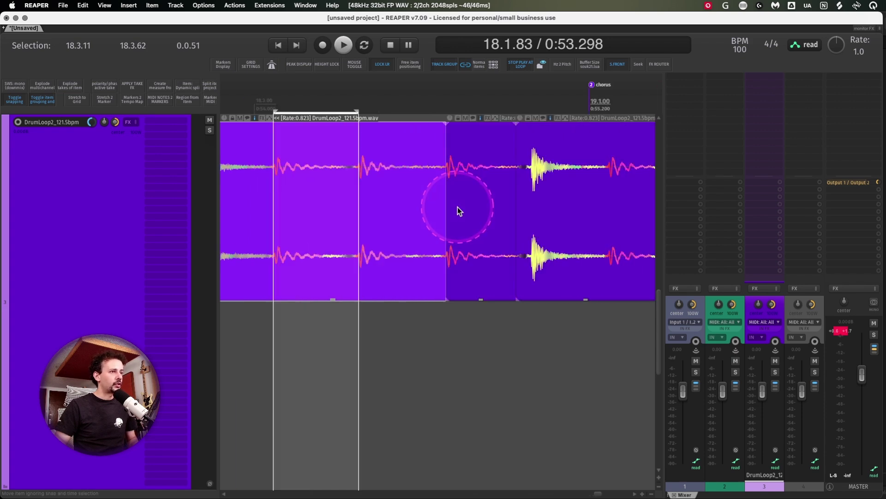
{"action": "scroll", "coordinate": [458, 211], "scroll_direction": "right", "scroll_amount": 1}
{"action": "left_click", "coordinate": [415, 363]}
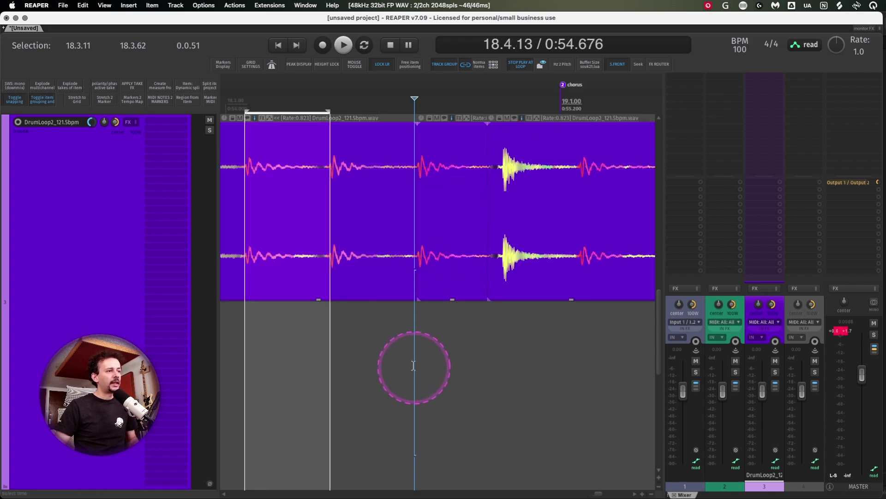
{"action": "key", "text": "super+v"}
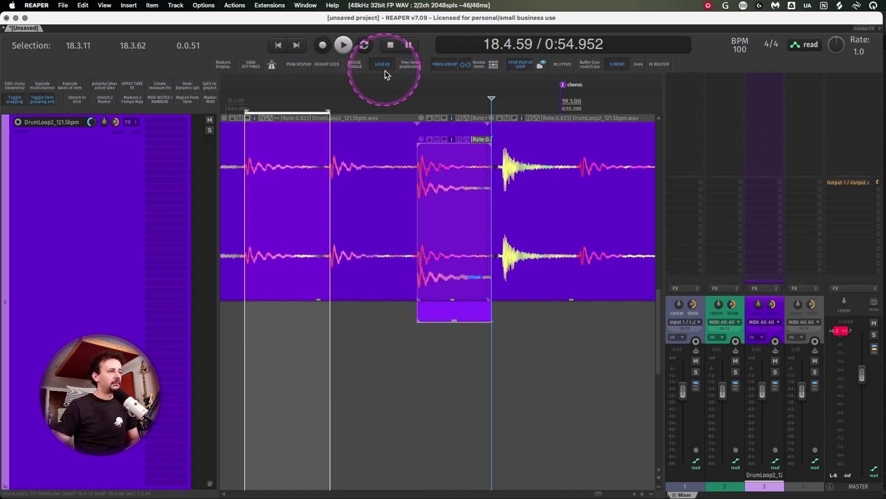
{"action": "left_click_drag", "start_coordinate": [461, 174], "coordinate": [455, 296]}
{"action": "scroll", "coordinate": [461, 305], "scroll_direction": "up", "scroll_amount": 3}
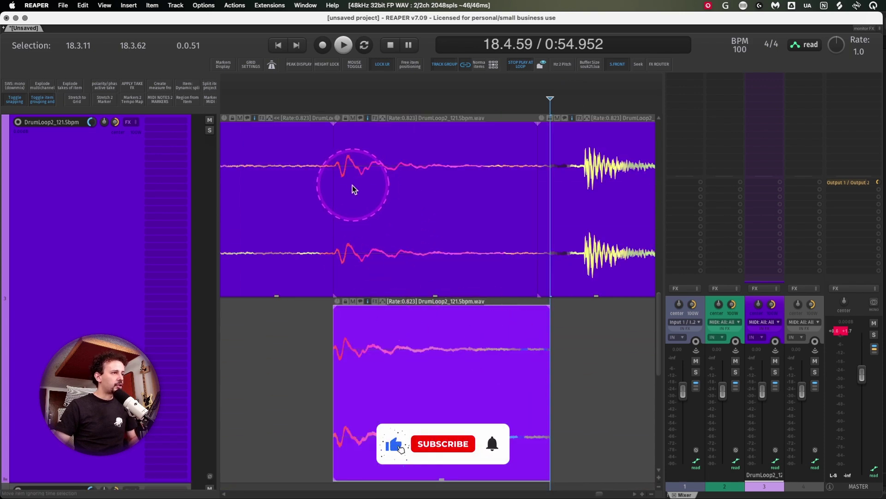
- Turn off the LOCK LR item lock and select the lower copy of the slice at 18.4.13
{"action": "left_click", "coordinate": [335, 190]}
{"action": "scroll", "coordinate": [334, 190], "scroll_direction": "up", "scroll_amount": 3}
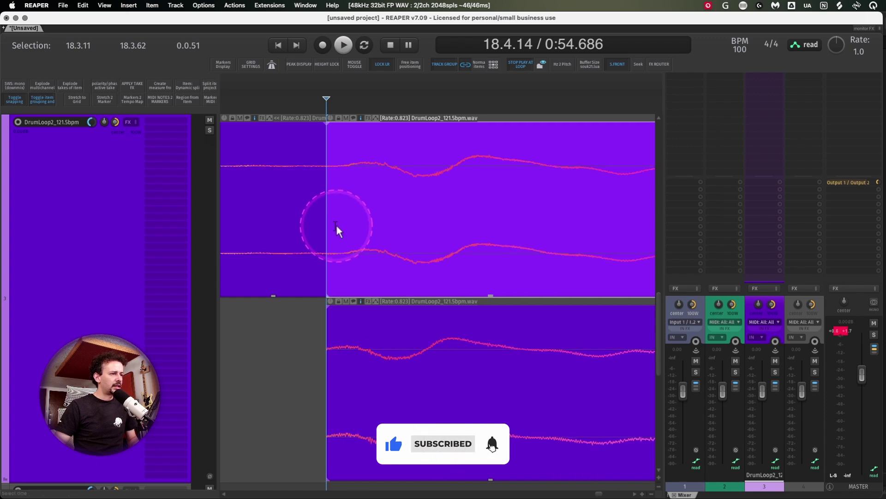
{"action": "scroll", "coordinate": [337, 226], "scroll_direction": "down", "scroll_amount": 2}
{"action": "left_click", "coordinate": [389, 352]}
{"action": "key", "text": "l"}
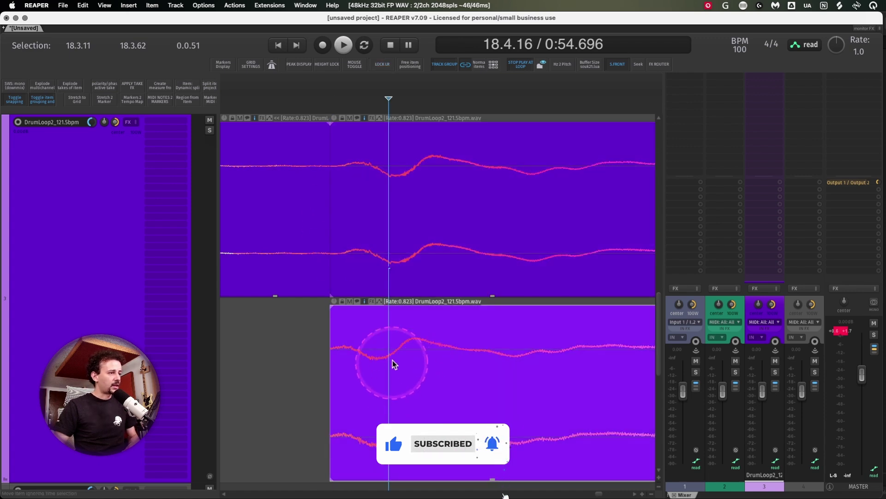
- Add a short fade-in to the start of the lower slice copy on track 3
{"action": "left_click", "coordinate": [431, 143]}
{"action": "left_click_drag", "start_coordinate": [410, 367], "coordinate": [441, 341]}
{"action": "left_click_drag", "start_coordinate": [349, 353], "coordinate": [331, 355]}
{"action": "left_click_drag", "start_coordinate": [331, 308], "coordinate": [353, 309]}
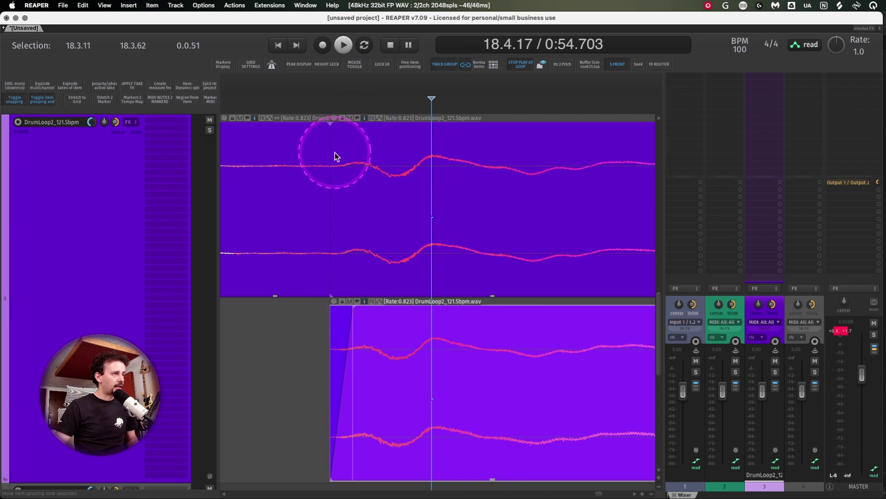
- Mute the original slice above the copy and fade out the end of the preceding loop part
{"action": "left_click", "coordinate": [357, 150]}
{"action": "key", "text": "m"}
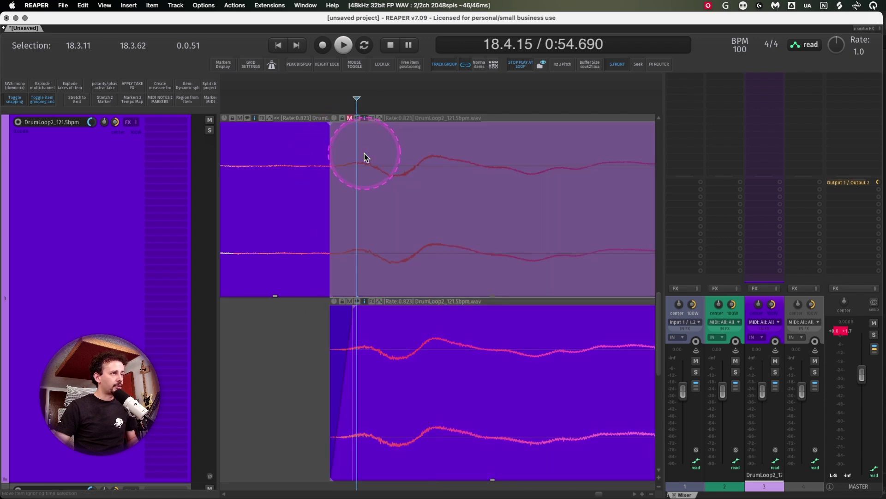
{"action": "left_click_drag", "start_coordinate": [331, 174], "coordinate": [329, 124]}
- Fade out the end of the lower slice copy and fade in the following loop part over the same stretch
{"action": "scroll", "coordinate": [372, 152], "scroll_direction": "down", "scroll_amount": 5}
{"action": "left_click_drag", "start_coordinate": [432, 307], "coordinate": [401, 307]}
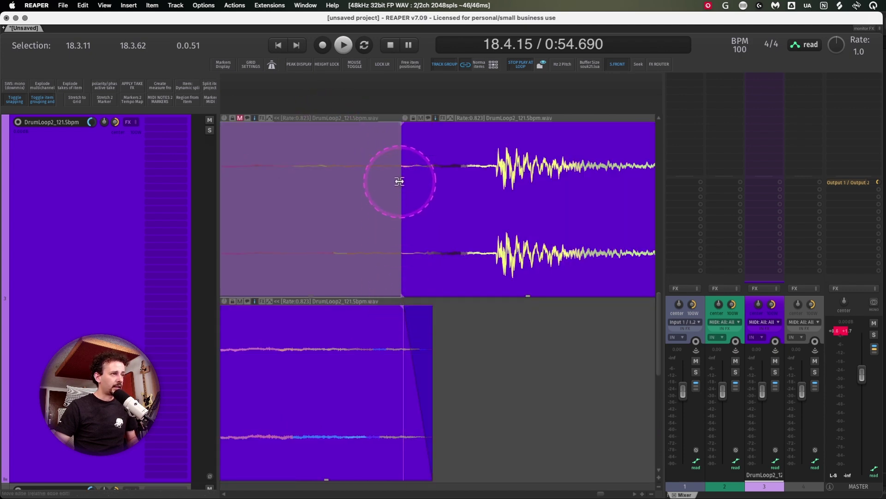
{"action": "left_click_drag", "start_coordinate": [404, 124], "coordinate": [432, 125]}
- Play back the passage around the muted slice and inspect how the lower copy overlaps its neighbours
{"action": "scroll", "coordinate": [418, 182], "scroll_direction": "down", "scroll_amount": 5}
{"action": "key", "text": "space"}
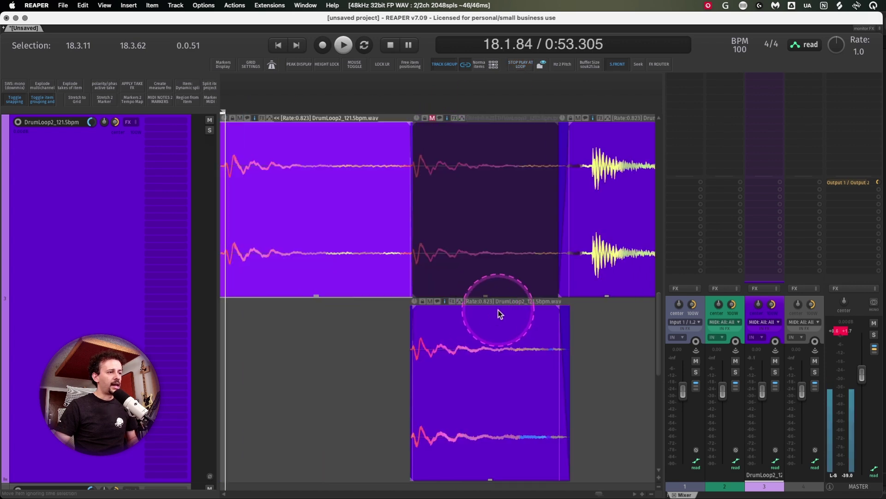
{"action": "scroll", "coordinate": [497, 314], "scroll_direction": "up", "scroll_amount": 3}
{"action": "scroll", "coordinate": [482, 318], "scroll_direction": "down", "scroll_amount": 2}
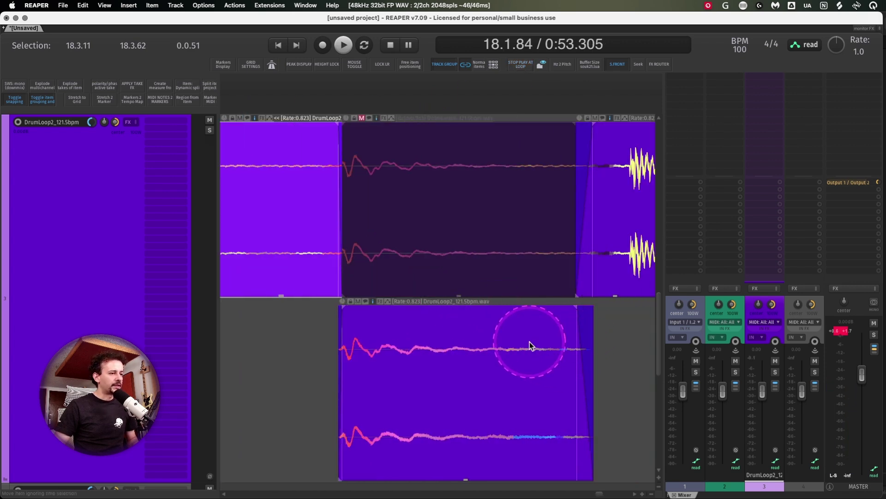
{"action": "scroll", "coordinate": [530, 342], "scroll_direction": "down", "scroll_amount": 4}
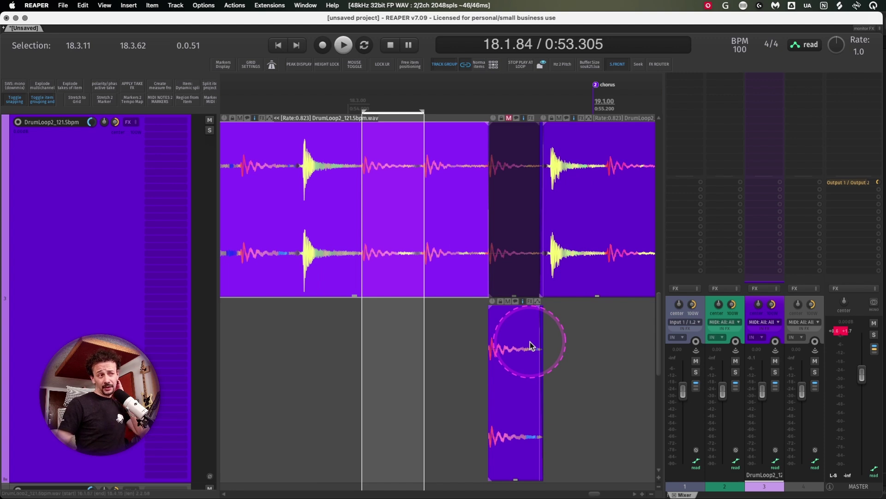
{"action": "scroll", "coordinate": [530, 341], "scroll_direction": "up", "scroll_amount": 2}
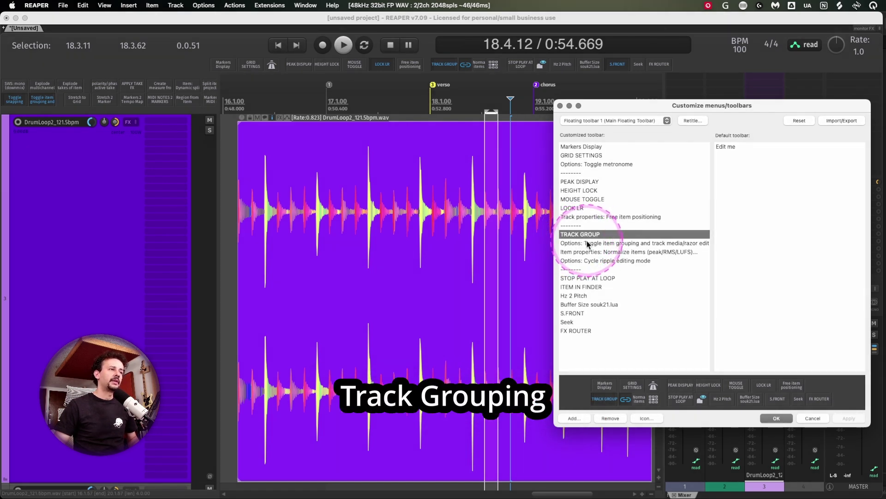
- Close the toolbar customization window and group tracks 1 and 2 in Group 1 using the default grouping flags
{"action": "left_click", "coordinate": [560, 106]}
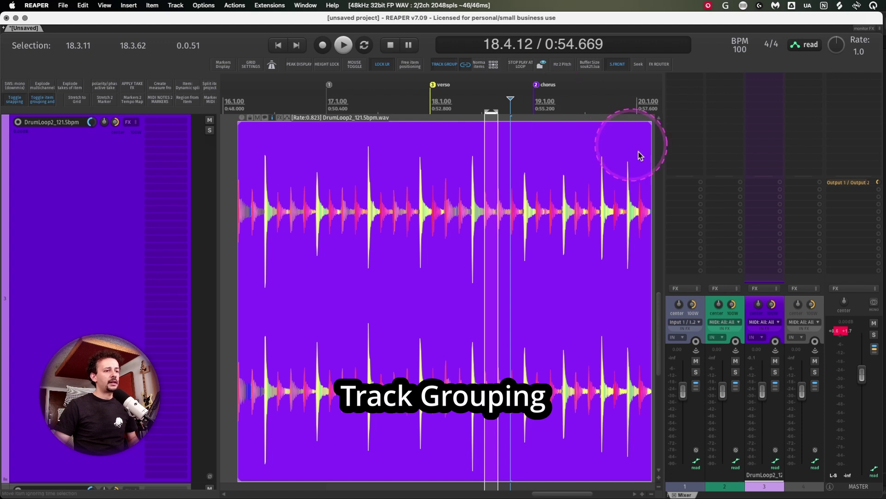
{"action": "left_click", "coordinate": [699, 310]}
{"action": "left_click", "coordinate": [708, 301]}
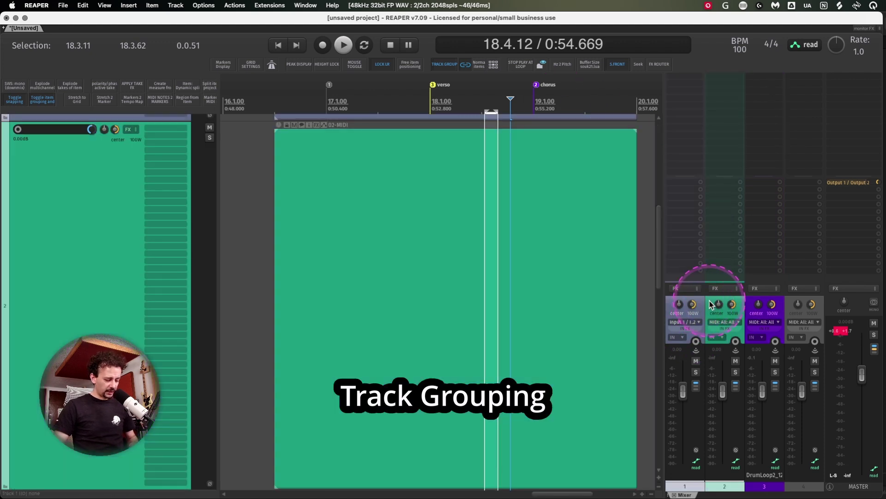
{"action": "key", "text": "shift+g"}
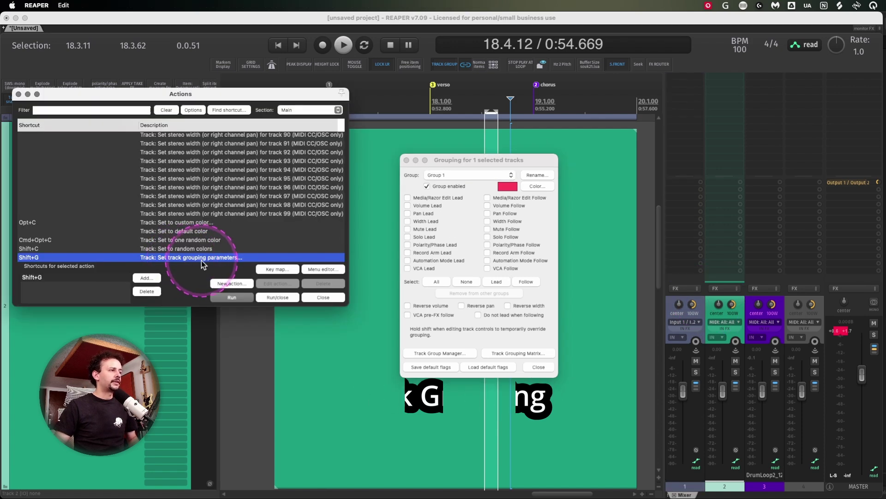
{"action": "key", "text": "Escape"}
{"action": "left_click", "coordinate": [704, 304]}
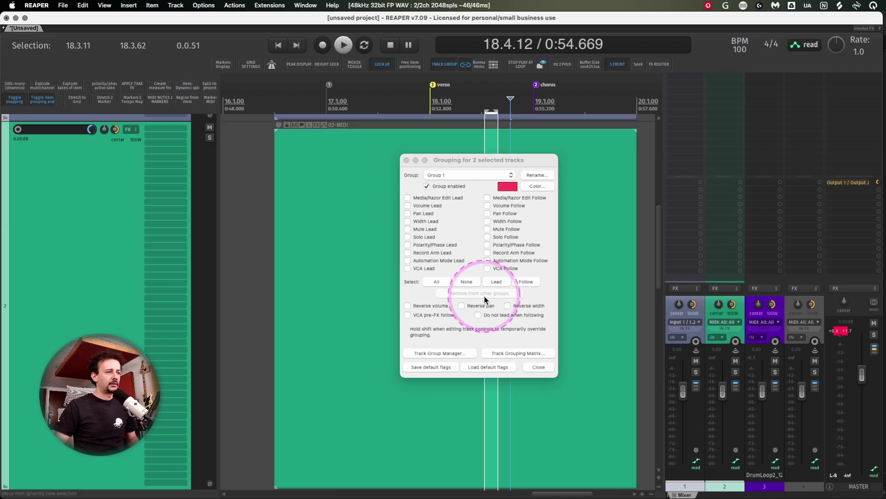
{"action": "left_click", "coordinate": [506, 367]}
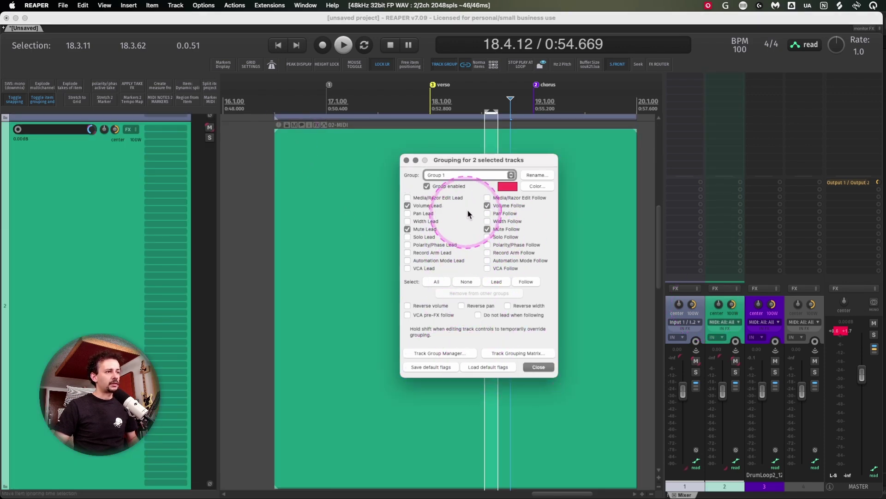
{"action": "left_click", "coordinate": [538, 367]}
- Enlarge the mixer's fader area and lower track 1's volume to -14.5 dB along with its grouped track
{"action": "left_click", "coordinate": [688, 280]}
{"action": "left_click_drag", "start_coordinate": [685, 281], "coordinate": [687, 112]}
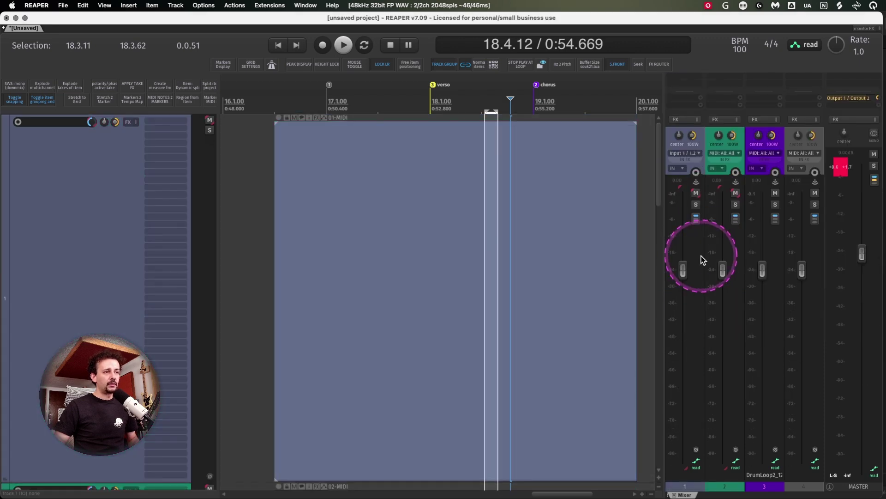
{"action": "left_click_drag", "start_coordinate": [684, 268], "coordinate": [685, 344]}
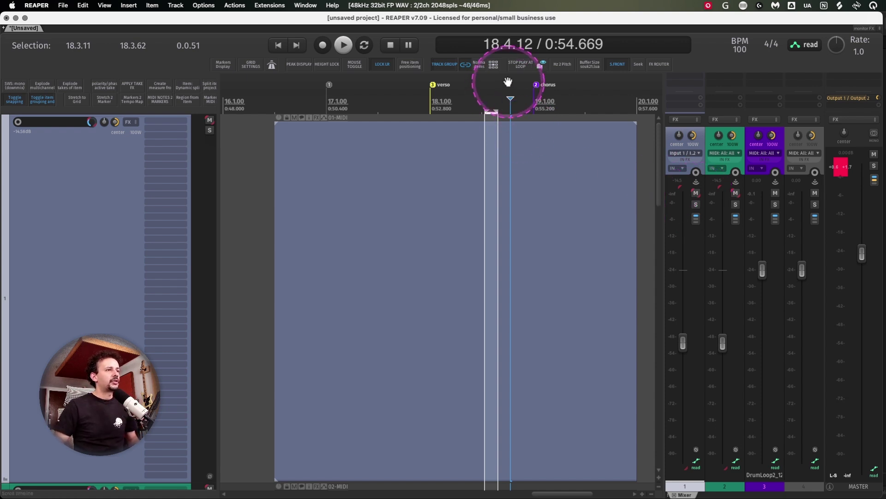
- Switch track grouping off and back on twice with the TRACK GROUP toggle
{"action": "left_click", "coordinate": [443, 63]}
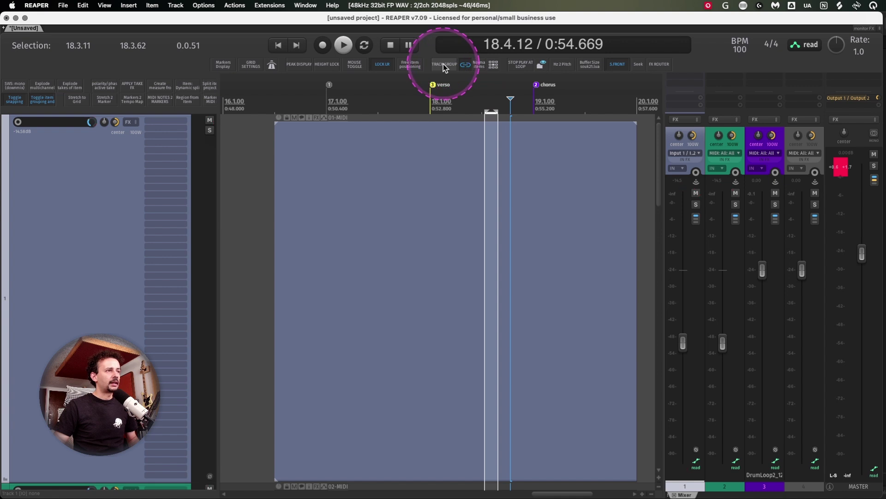
{"action": "left_click", "coordinate": [443, 64]}
{"action": "left_click", "coordinate": [443, 64]}
{"action": "left_click", "coordinate": [443, 63]}
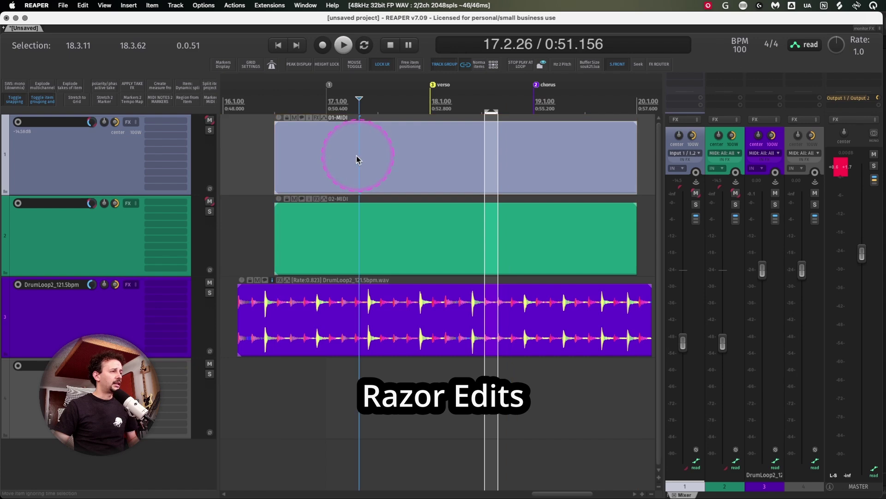
- Enable Media/Razor Edit Lead and Media/Razor Edit Follow in Group 1 for tracks 1 and 2
{"action": "left_click", "coordinate": [96, 248]}
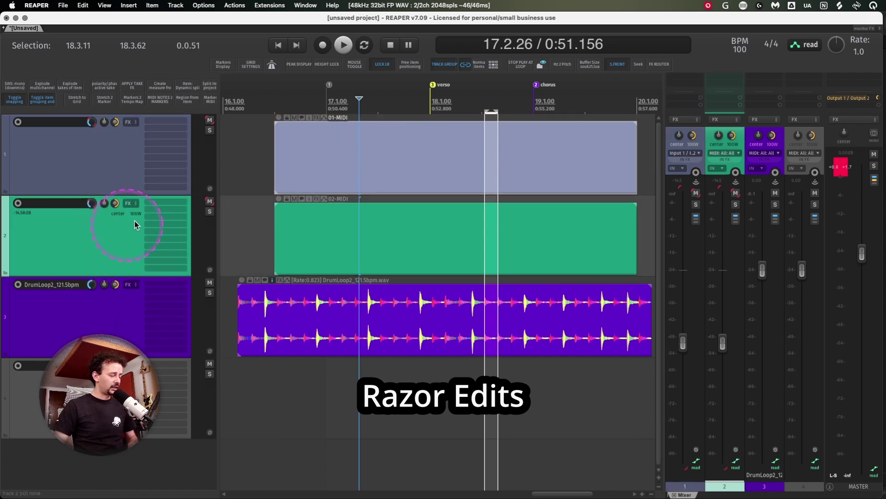
{"action": "key", "text": "shift+g"}
{"action": "left_click", "coordinate": [25, 150], "text": "shift"}
{"action": "left_click", "coordinate": [407, 198]}
{"action": "left_click", "coordinate": [487, 197]}
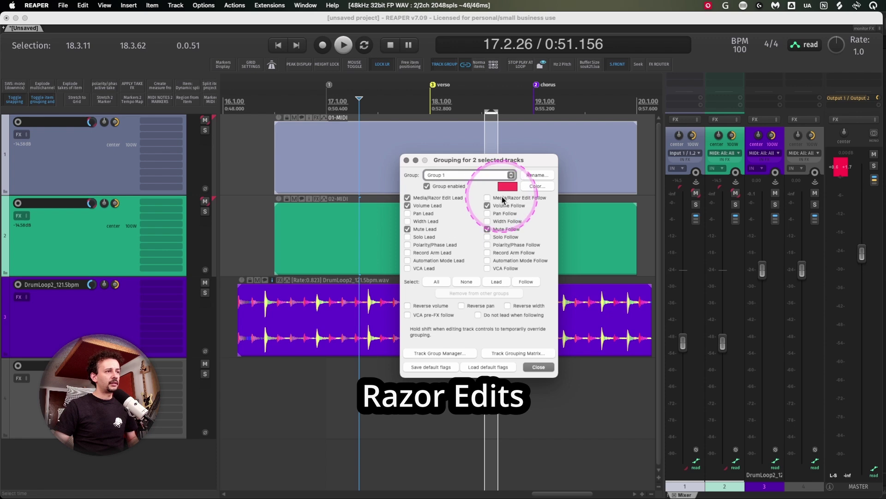
{"action": "left_click", "coordinate": [539, 367]}
- Group the 01-MIDI and 02-MIDI items as media items and ungroup them again
{"action": "left_click", "coordinate": [369, 156]}
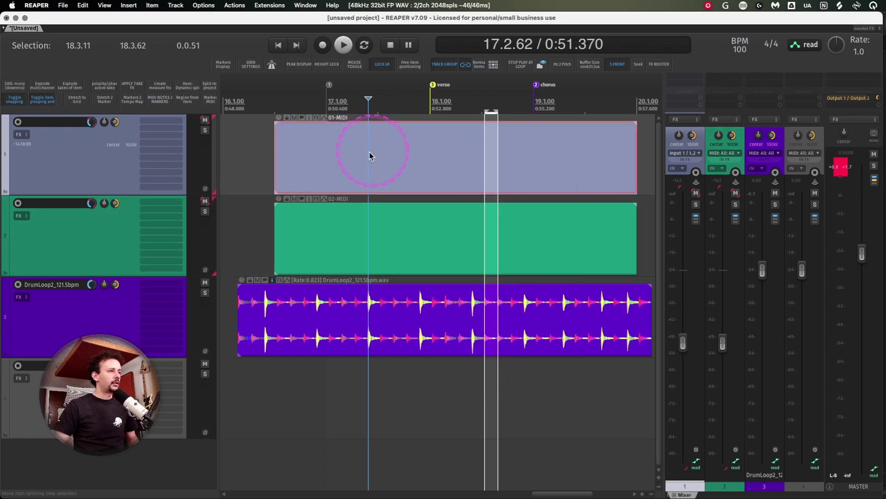
{"action": "left_click", "coordinate": [387, 223]}
{"action": "key", "text": "ctrl+g"}
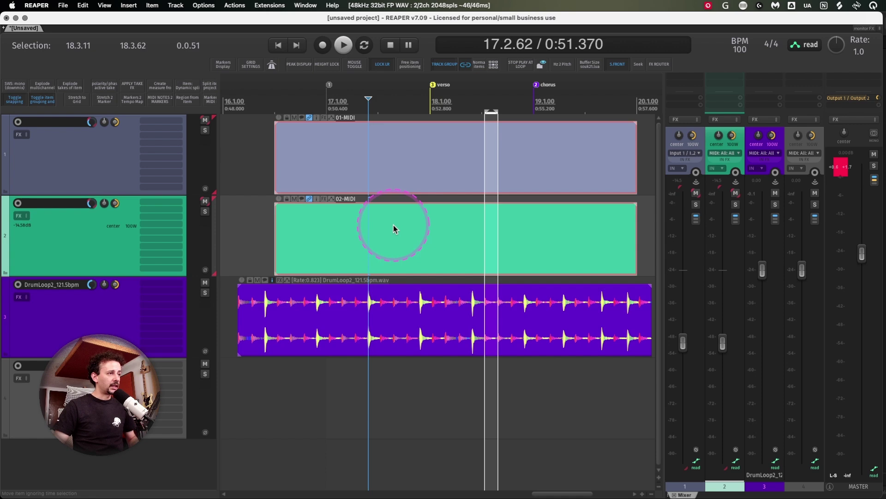
{"action": "left_click", "coordinate": [302, 135]}
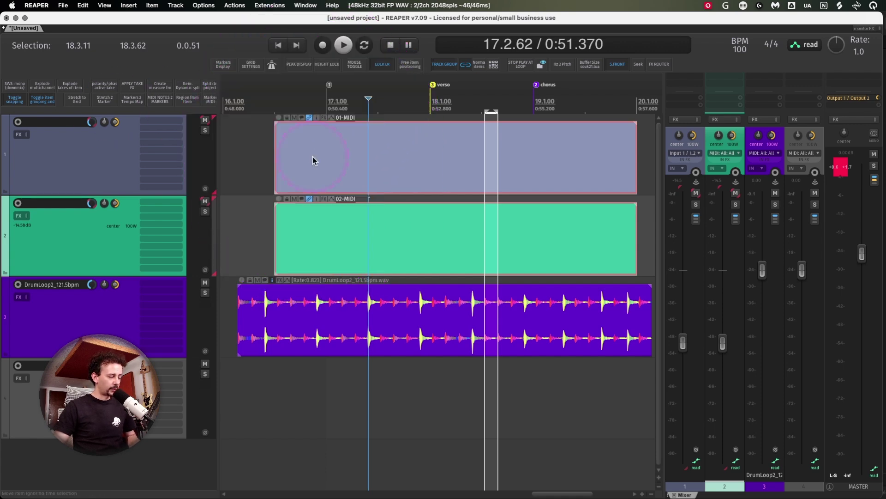
{"action": "key", "text": "u"}
- Split the MIDI items on grouped tracks 1 and 2 shortly after 17.1.00 and past the verso marker, and mute the middle part
{"action": "left_click", "coordinate": [362, 147]}
{"action": "key", "text": "s"}
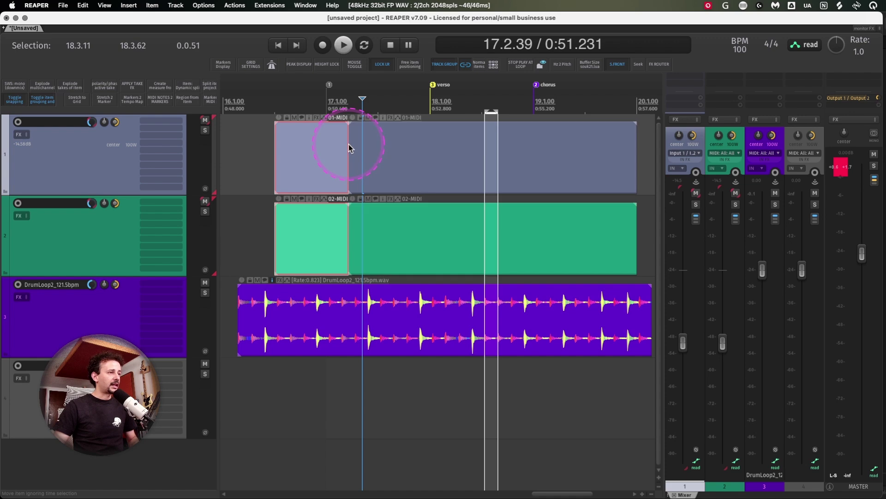
{"action": "left_click", "coordinate": [477, 151]}
{"action": "key", "text": "s"}
{"action": "left_click", "coordinate": [376, 152]}
{"action": "key", "text": "m"}
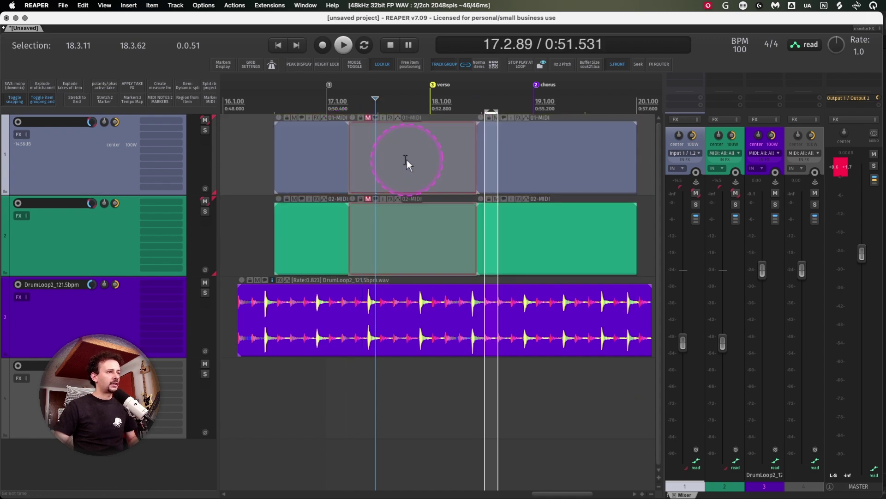
- Split the last part of both MIDI items on each side of the chorus marker and delete the selected piece
{"action": "left_click", "coordinate": [517, 149]}
{"action": "key", "text": "s"}
{"action": "left_click", "coordinate": [560, 150]}
{"action": "key", "text": "s"}
{"action": "key", "text": "Delete"}
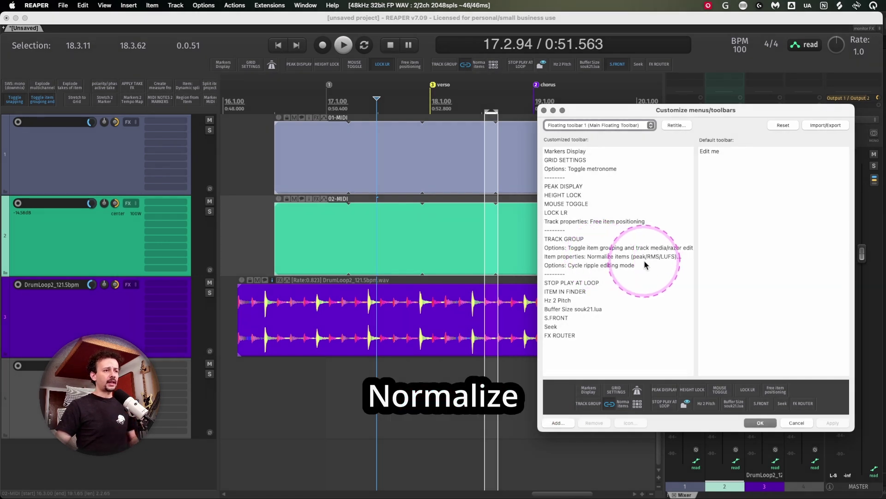
- Set up normalization of the drum loop item to a -12 dB true peak, with each item normalized separately
{"action": "left_click", "coordinate": [444, 304]}
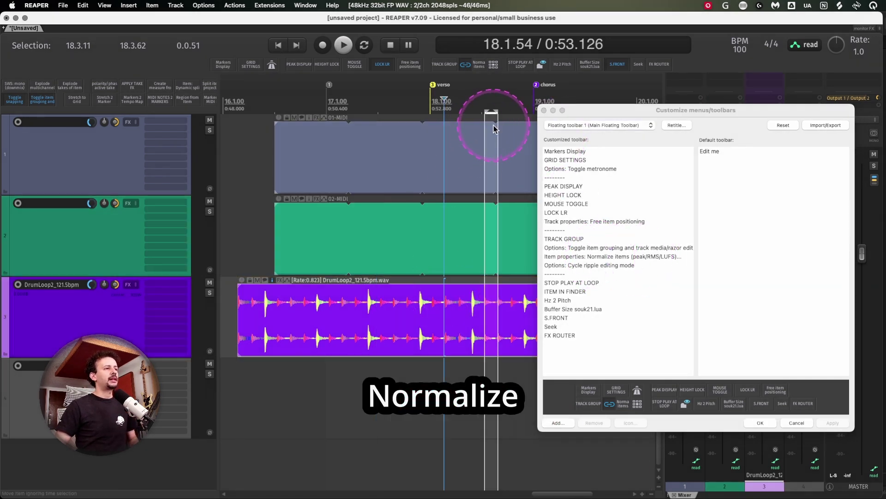
{"action": "left_click", "coordinate": [480, 64]}
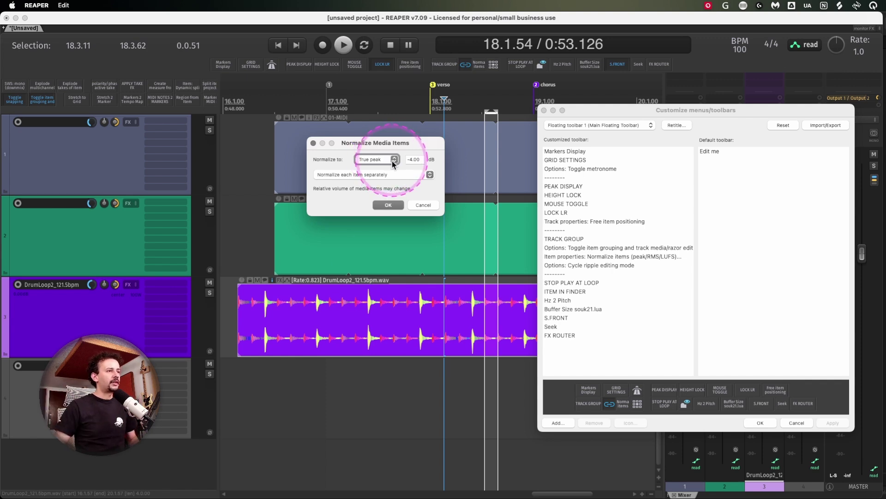
{"action": "left_click", "coordinate": [412, 159]}
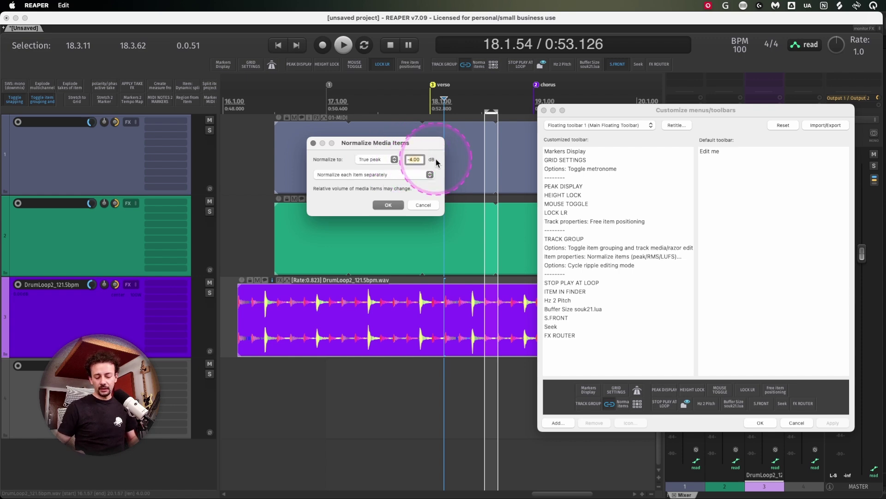
{"action": "type", "text": "-12"}
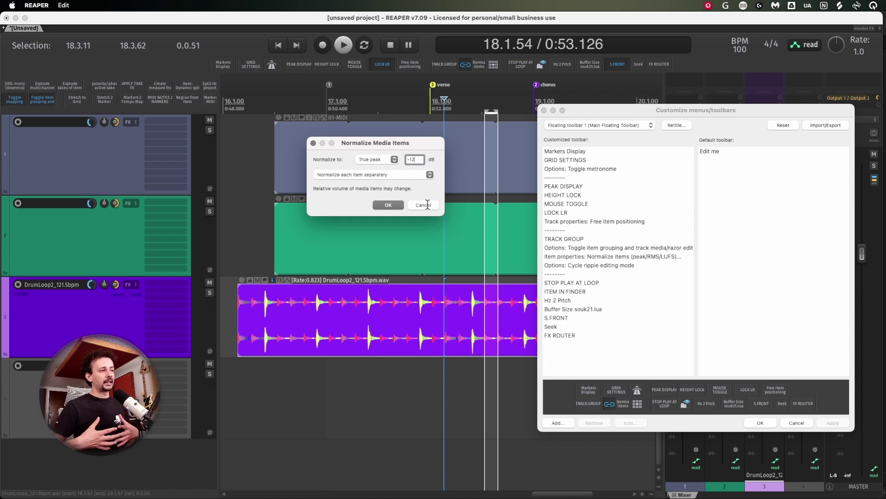
{"action": "left_click", "coordinate": [347, 175]}
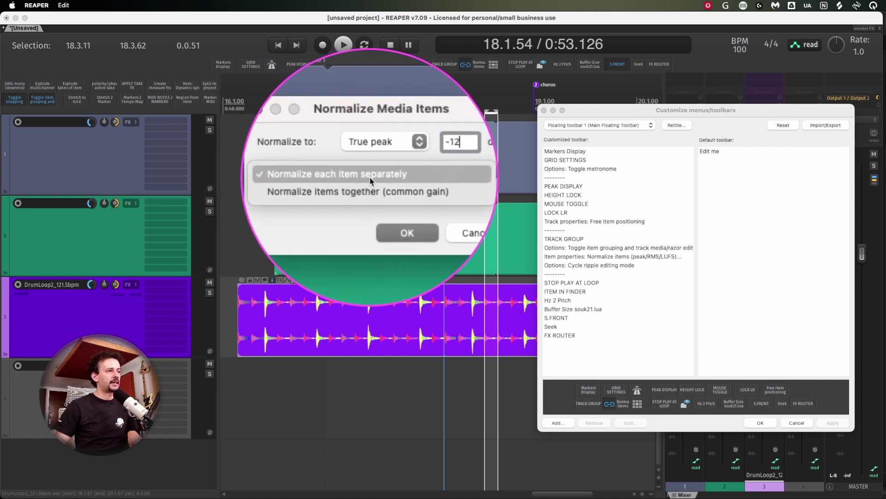
{"action": "left_click", "coordinate": [369, 177]}
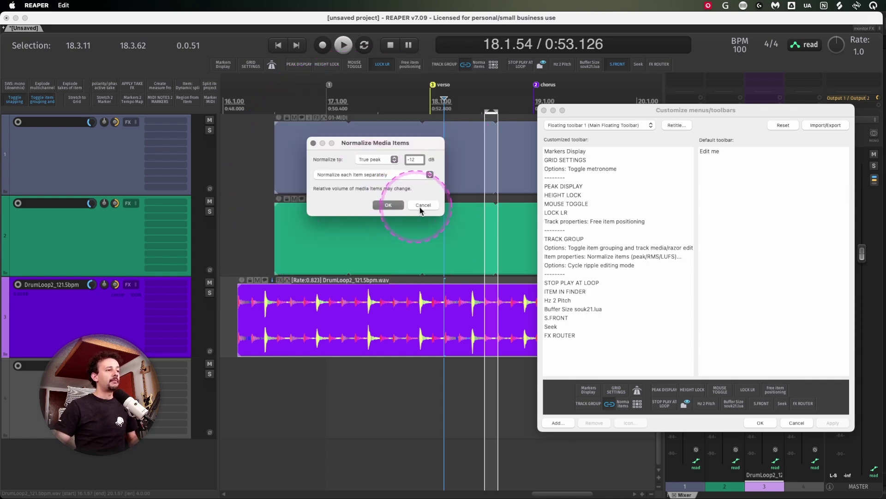
- Switch the normalization mode to LUFS-I and look over the other loudness modes, such as LUFS-M max
{"action": "left_click", "coordinate": [382, 160]}
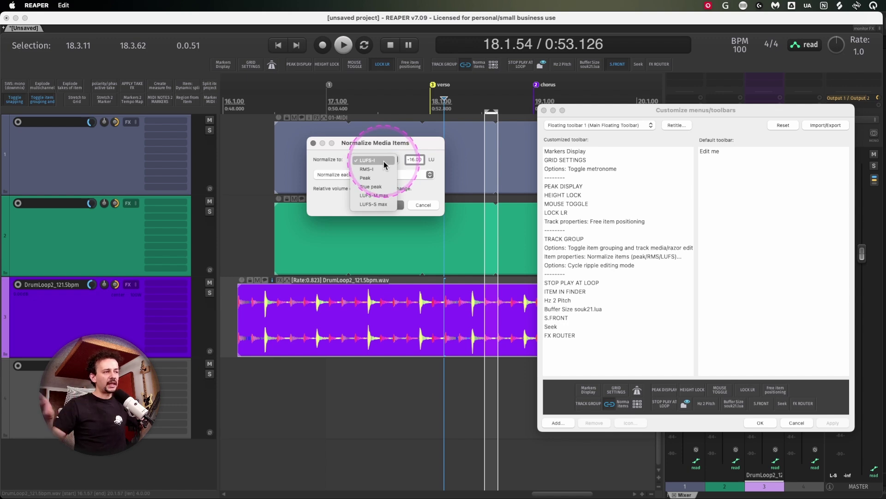
{"action": "left_click_drag", "start_coordinate": [383, 163], "coordinate": [378, 196]}
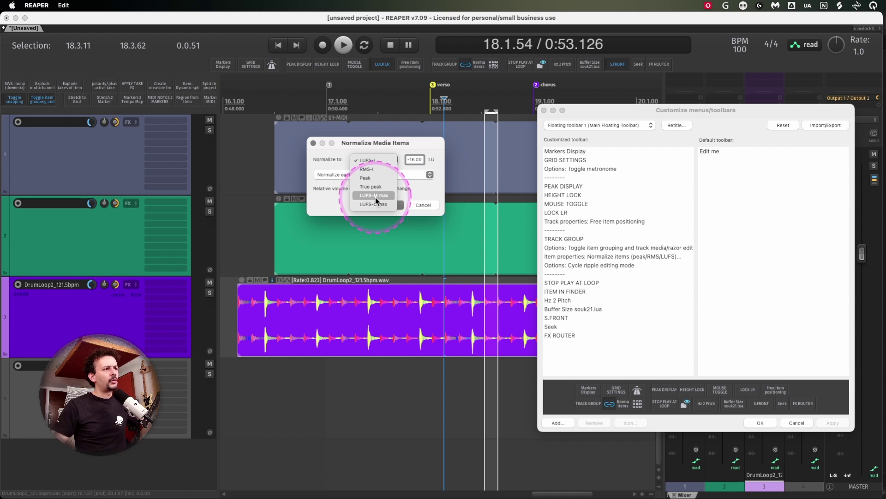
{"action": "left_click", "coordinate": [336, 201]}
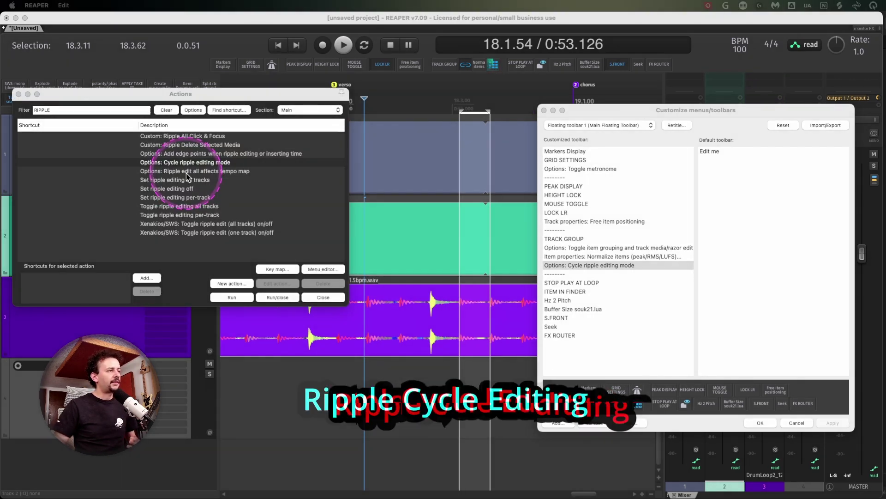
- Cycle the ripple editing mode through off, per-track and all tracks using the customized toolbar
{"action": "left_click", "coordinate": [495, 68]}
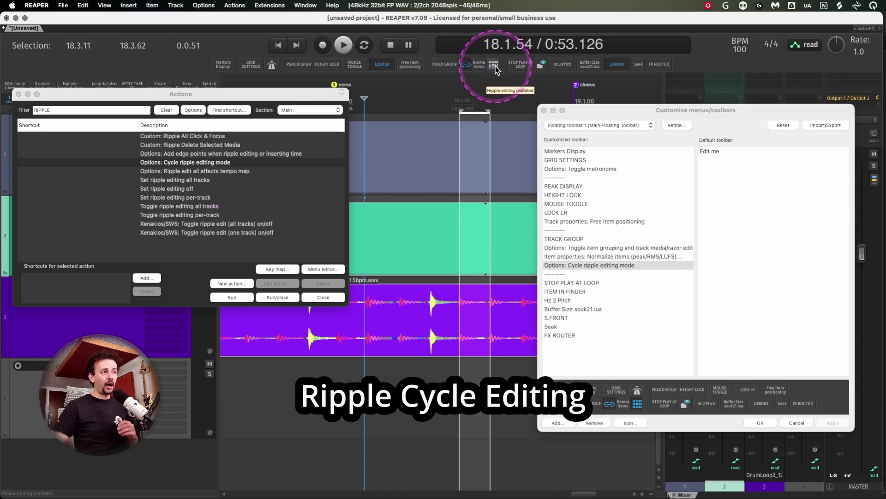
{"action": "left_click", "coordinate": [495, 66]}
{"action": "left_click", "coordinate": [499, 72]}
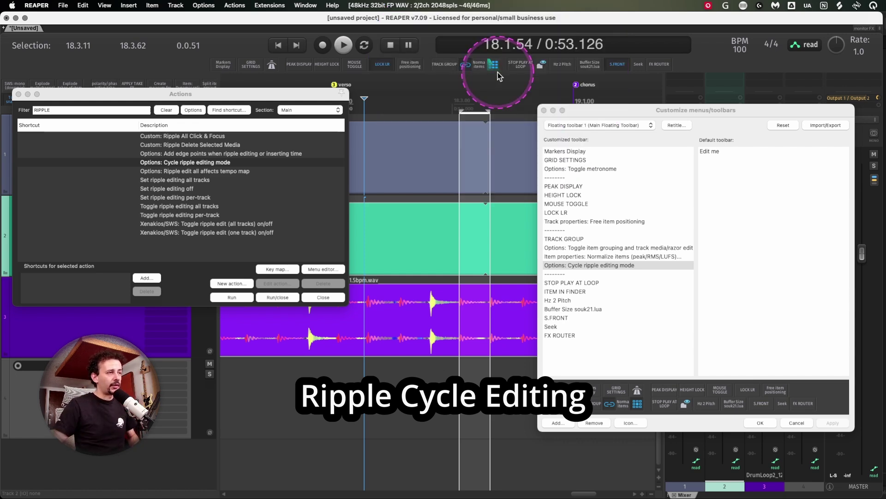
{"action": "left_click", "coordinate": [494, 67]}
{"action": "left_click", "coordinate": [495, 68]}
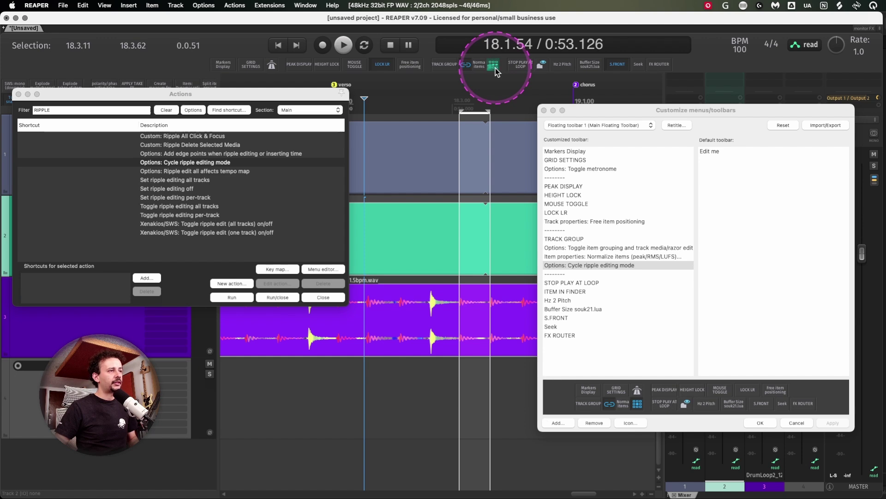
- Close the Actions window and the Customize menus/toolbars window
{"action": "left_click", "coordinate": [19, 94]}
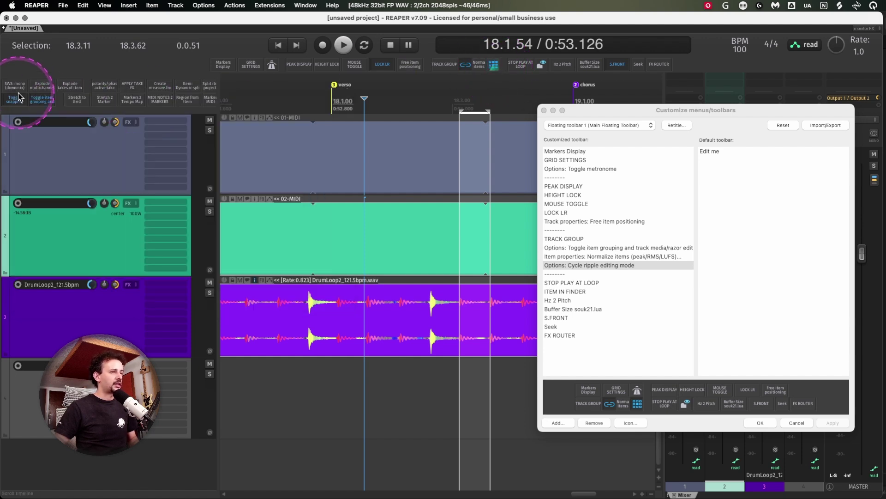
{"action": "left_click", "coordinate": [544, 111]}
{"action": "left_click_drag", "start_coordinate": [242, 150], "coordinate": [667, 311]}
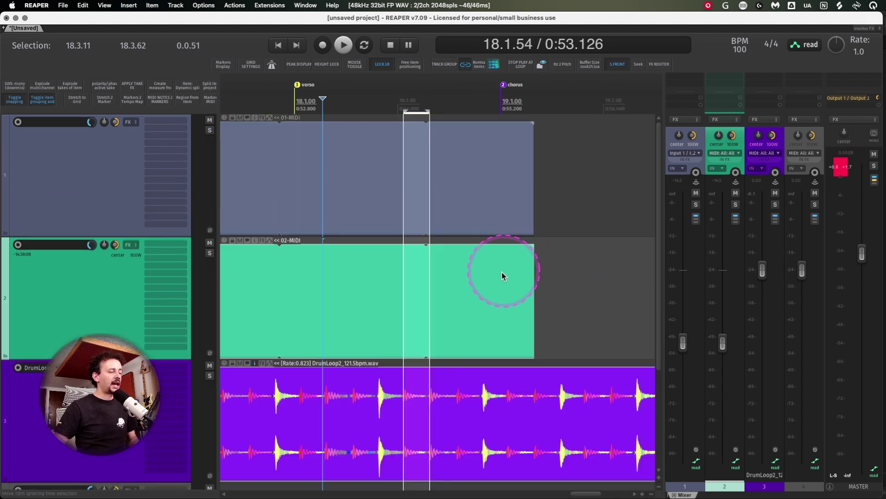
{"action": "scroll", "coordinate": [487, 299], "scroll_direction": "down", "scroll_amount": 5}
{"action": "scroll", "coordinate": [475, 295], "scroll_direction": "down", "scroll_amount": 1}
{"action": "scroll", "coordinate": [415, 298], "scroll_direction": "up", "scroll_amount": 3}
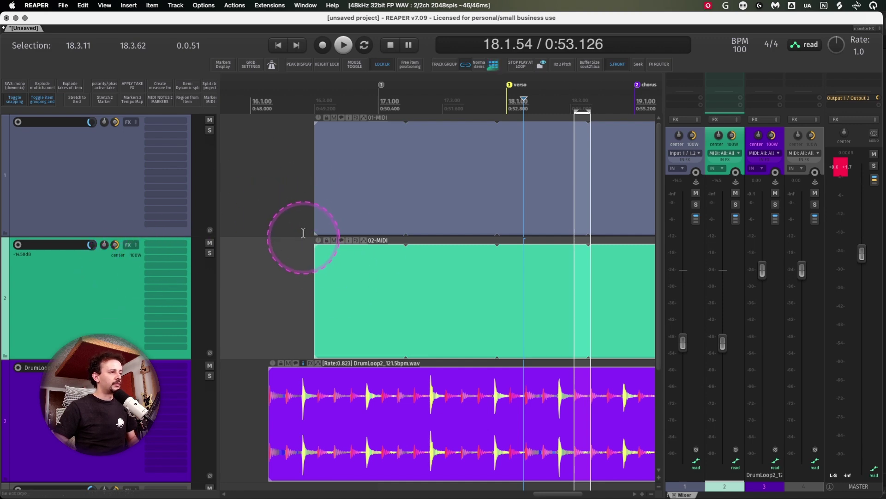
- Delete a razor area before the verso marker across the two MIDI tracks and the drum loop with ripple editing off, and undo the deletion
{"action": "left_click", "coordinate": [59, 171]}
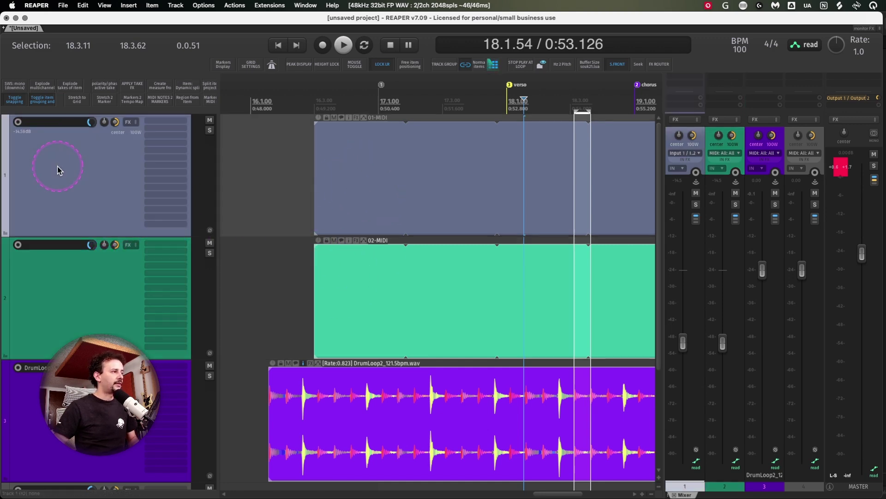
{"action": "left_click", "coordinate": [92, 289]}
{"action": "left_click", "coordinate": [98, 402]}
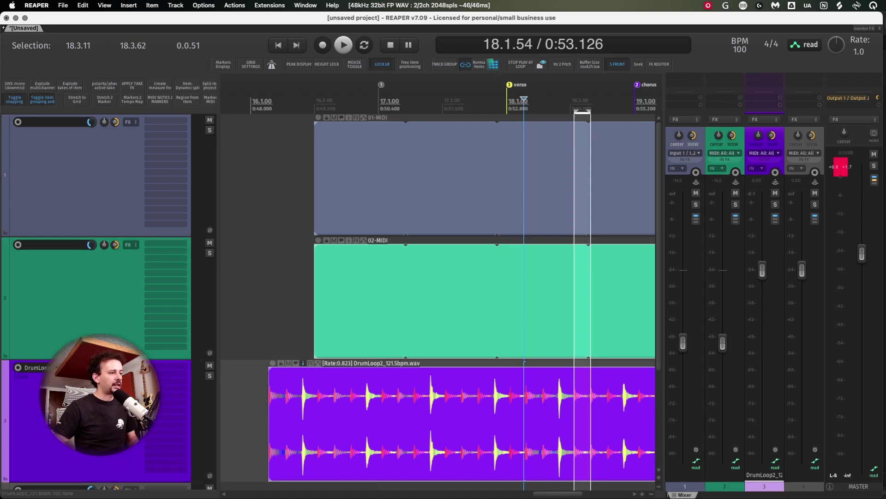
{"action": "scroll", "coordinate": [457, 232], "scroll_direction": "right", "scroll_amount": 1}
{"action": "left_click_drag", "start_coordinate": [405, 203], "coordinate": [443, 383]}
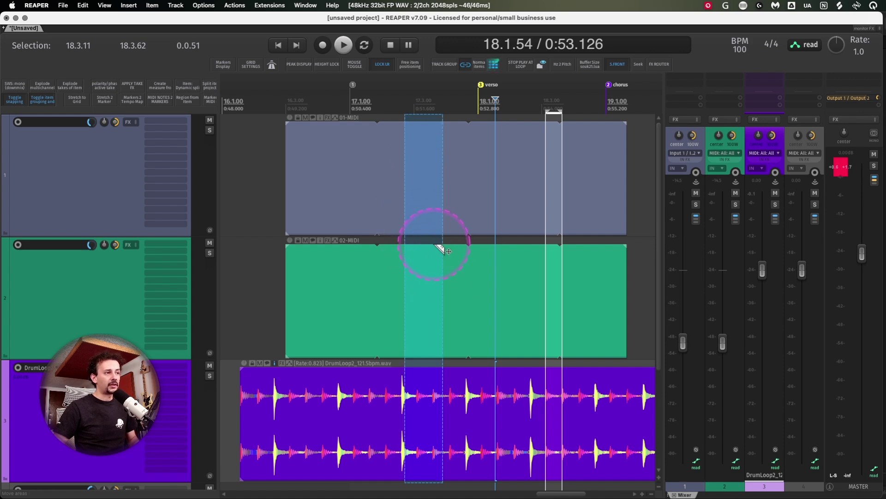
{"action": "key", "text": "Delete"}
{"action": "key", "text": "super+z"}
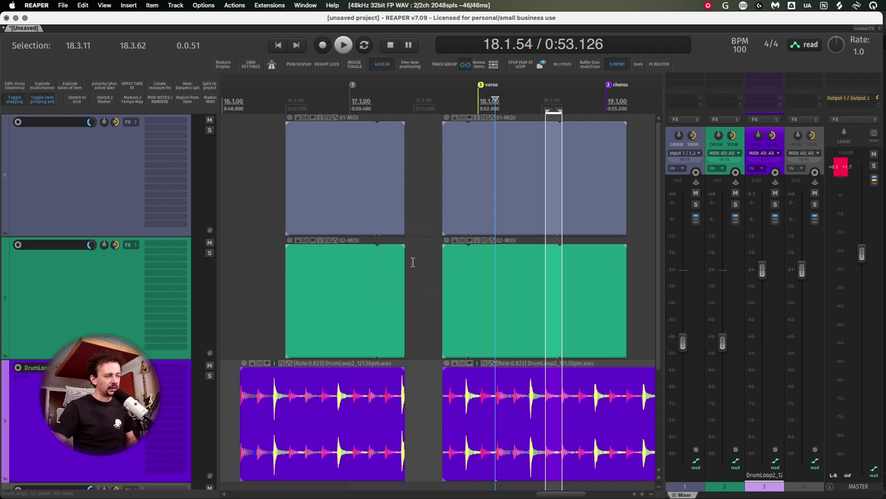
{"action": "key", "text": "super+z"}
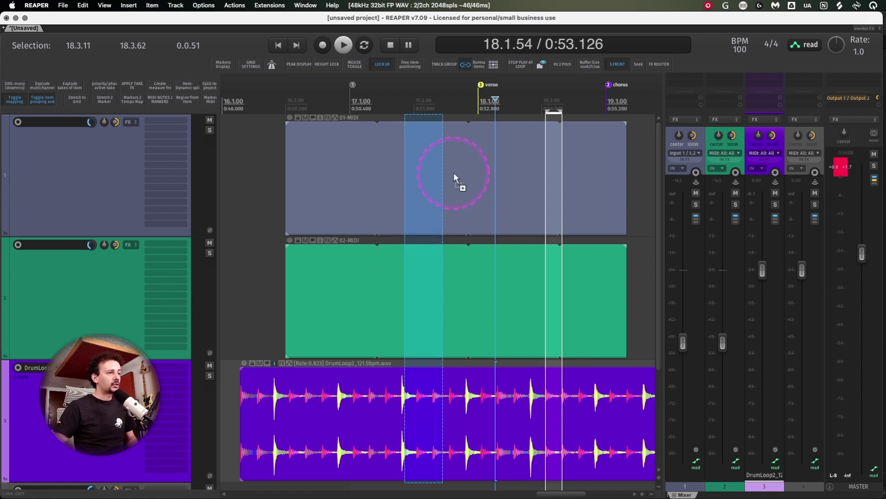
- Set ripple editing to per-track and delete a narrow razor area before the verso marker across all three tracks
{"action": "left_click", "coordinate": [493, 66]}
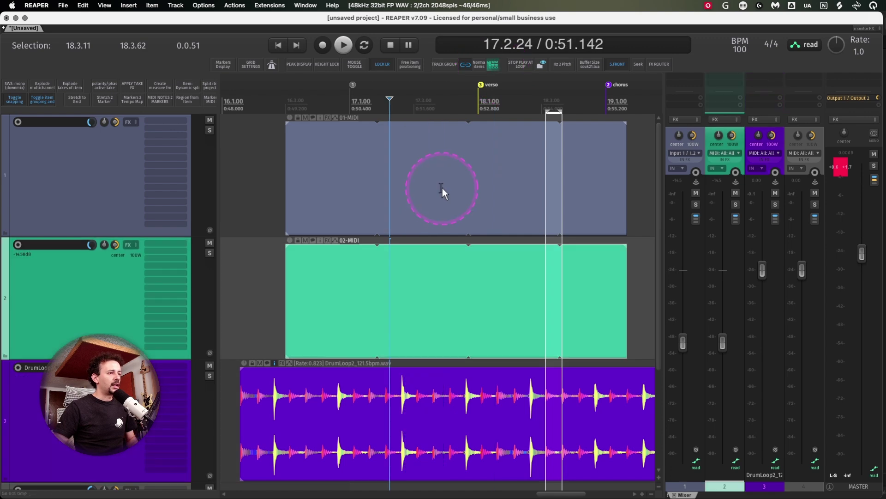
{"action": "left_click_drag", "start_coordinate": [441, 188], "coordinate": [448, 397]}
{"action": "key", "text": "Delete"}
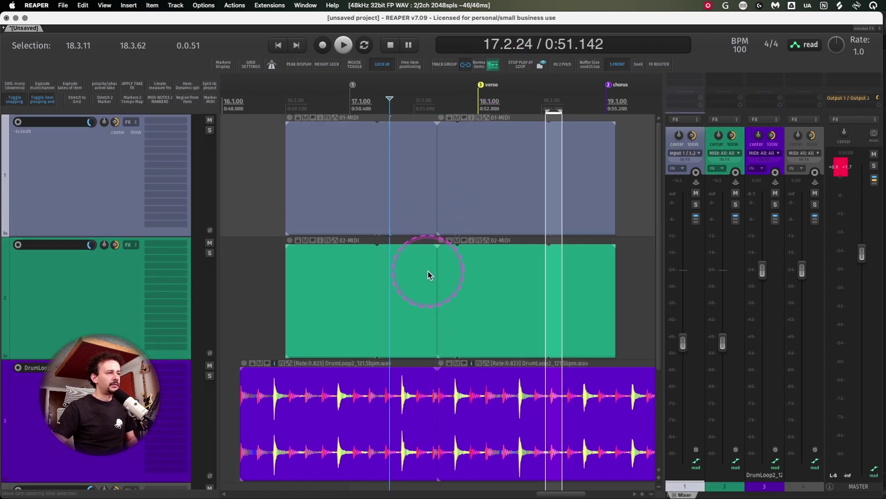
- Razor-delete a thin slice near the start of the MIDI item on track 2 only, and undo both ripple deletions
{"action": "left_click", "coordinate": [393, 281]}
{"action": "left_click_drag", "start_coordinate": [333, 297], "coordinate": [341, 298]}
{"action": "key", "text": "Delete"}
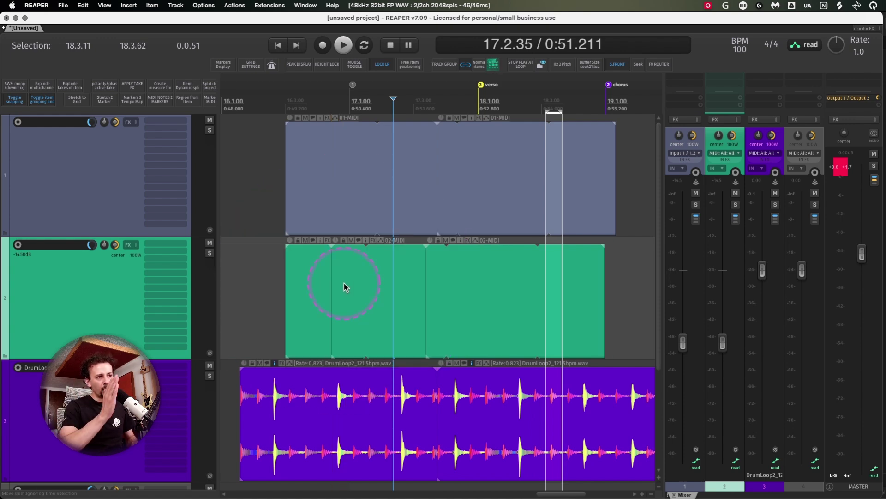
{"action": "key", "text": "super+z"}
{"action": "key", "text": "super+z"}
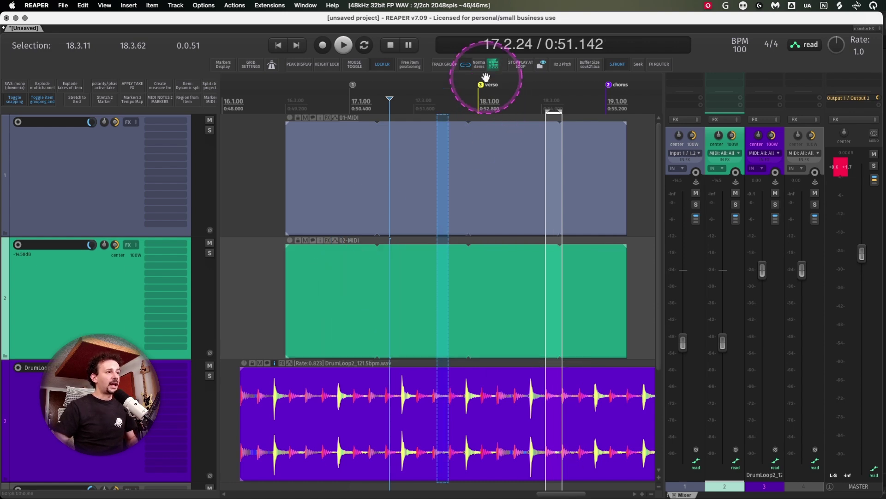
- Set ripple editing to all tracks and delete several razor areas from the MIDI item on track 2
{"action": "left_click", "coordinate": [493, 65]}
{"action": "left_click", "coordinate": [410, 267]}
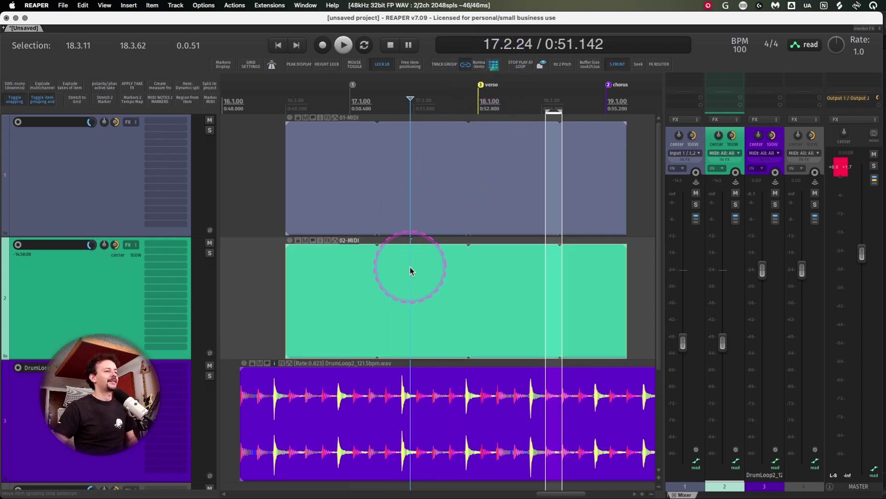
{"action": "left_click", "coordinate": [452, 284]}
{"action": "left_click_drag", "start_coordinate": [403, 285], "coordinate": [415, 285]}
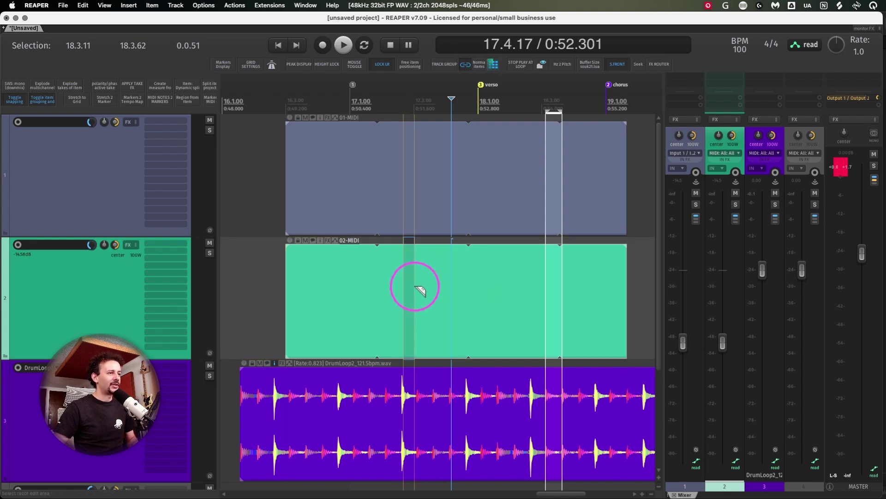
{"action": "key", "text": "Delete"}
{"action": "left_click_drag", "start_coordinate": [485, 285], "coordinate": [562, 285]}
{"action": "key", "text": "Delete"}
{"action": "key", "text": "Delete"}
{"action": "key", "text": "Delete"}
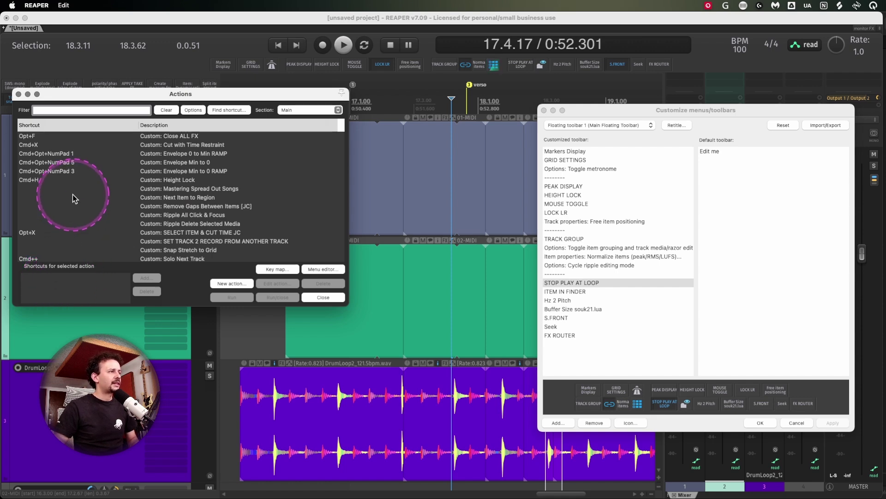
- Find the Toggle stop playback at end of loop if repeat is disabled action by filtering for STOP PLAY AT LOOP, and toggle repeat on and off
{"action": "left_click", "coordinate": [98, 110]}
{"action": "type", "text": "STOP PLAY AT LOOP"}
{"action": "left_click", "coordinate": [183, 137]}
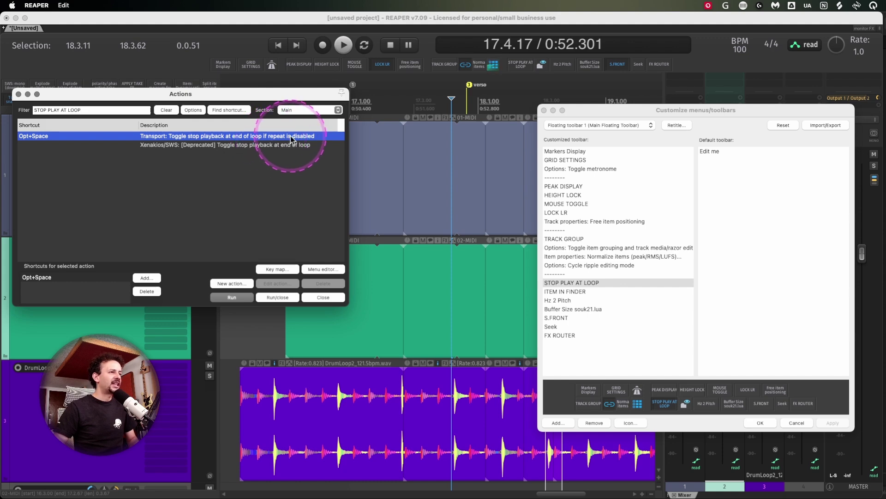
{"action": "left_click", "coordinate": [365, 46]}
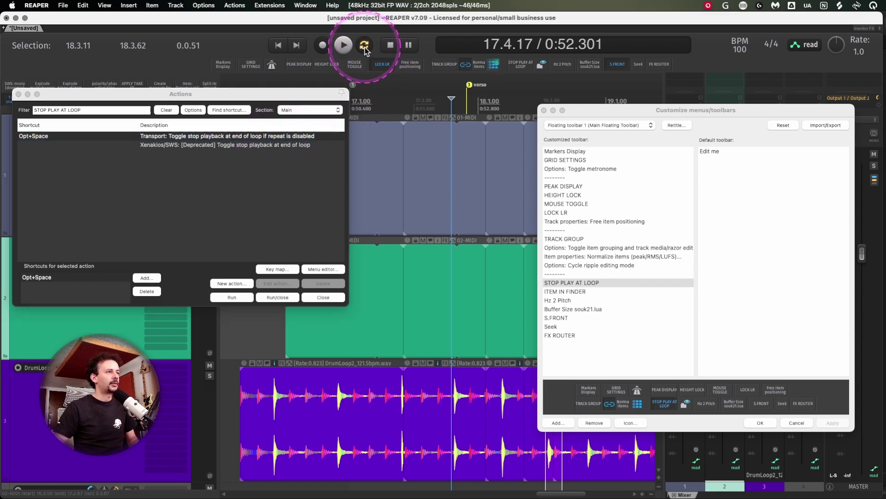
{"action": "left_click", "coordinate": [366, 49]}
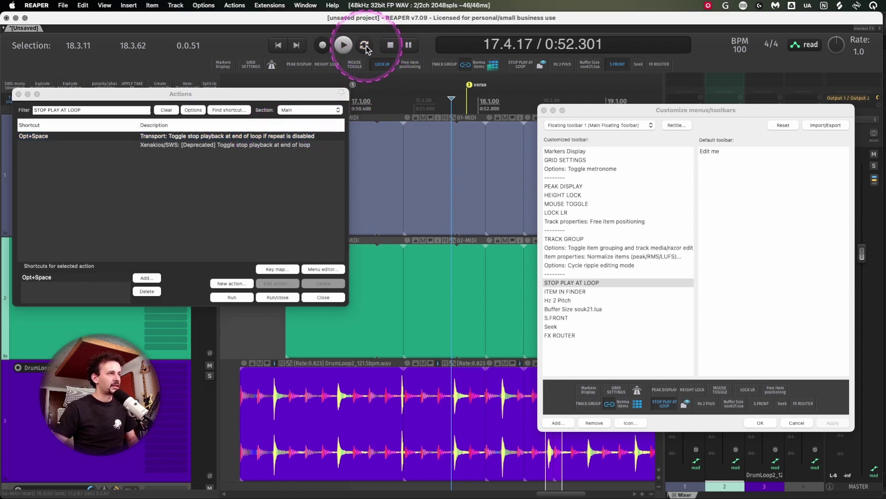
- Place unnamed markers at 18.1.76 and 18.2.24 around one hit of the drum loop and make the time selection between them
{"action": "left_click_drag", "start_coordinate": [432, 411], "coordinate": [473, 424]}
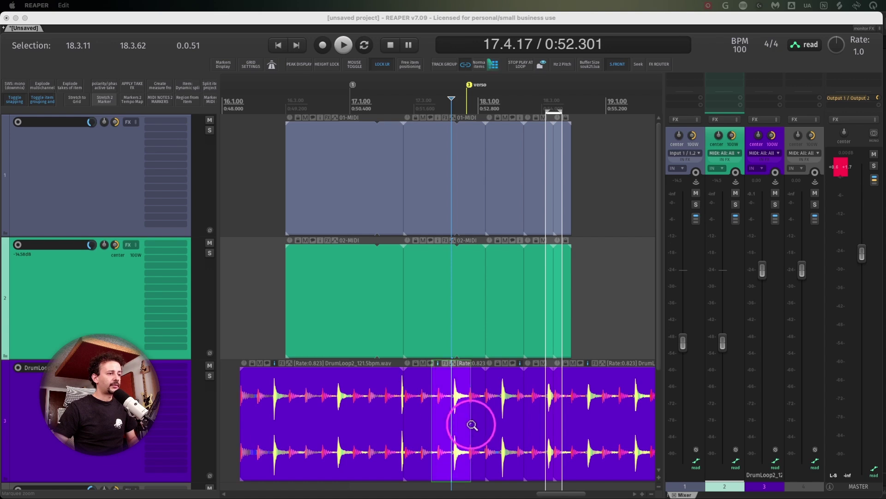
{"action": "scroll", "coordinate": [546, 372], "scroll_direction": "right", "scroll_amount": 10}
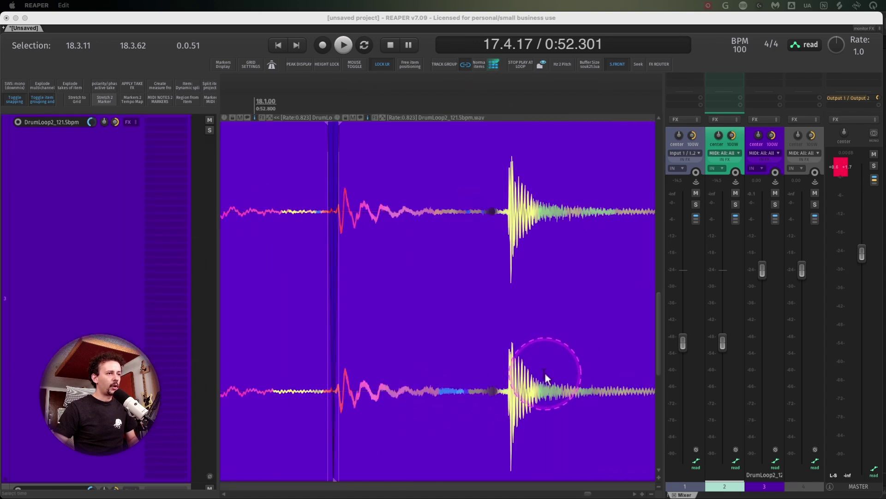
{"action": "left_click_drag", "start_coordinate": [361, 170], "coordinate": [360, 174]}
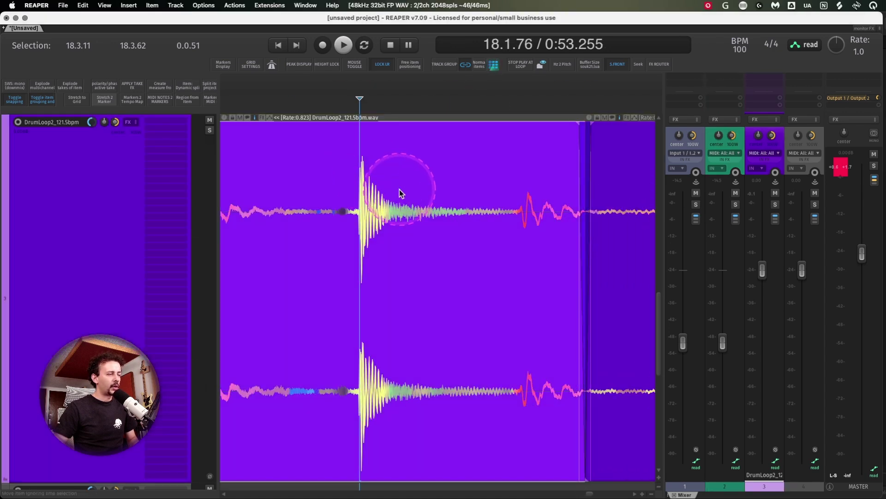
{"action": "left_click", "coordinate": [505, 188]}
{"action": "key", "text": "Tab"}
{"action": "key", "text": "shift+m"}
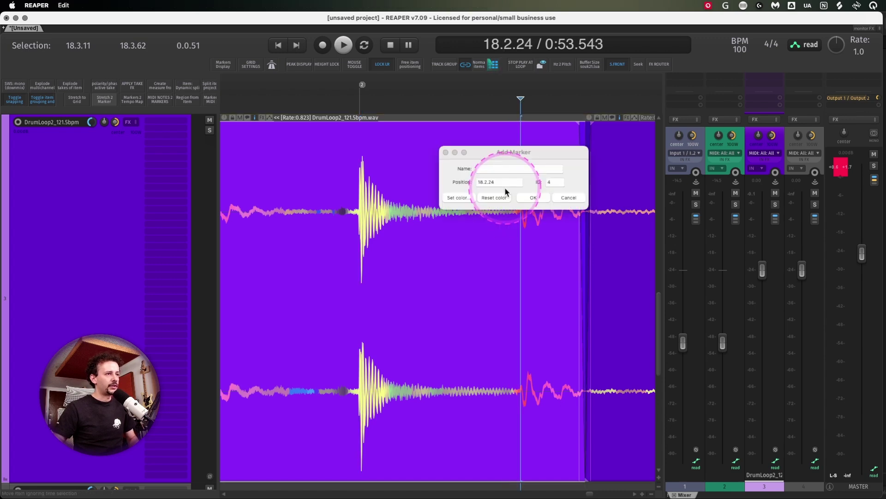
{"action": "key", "text": "Return"}
{"action": "double_click", "coordinate": [481, 102]}
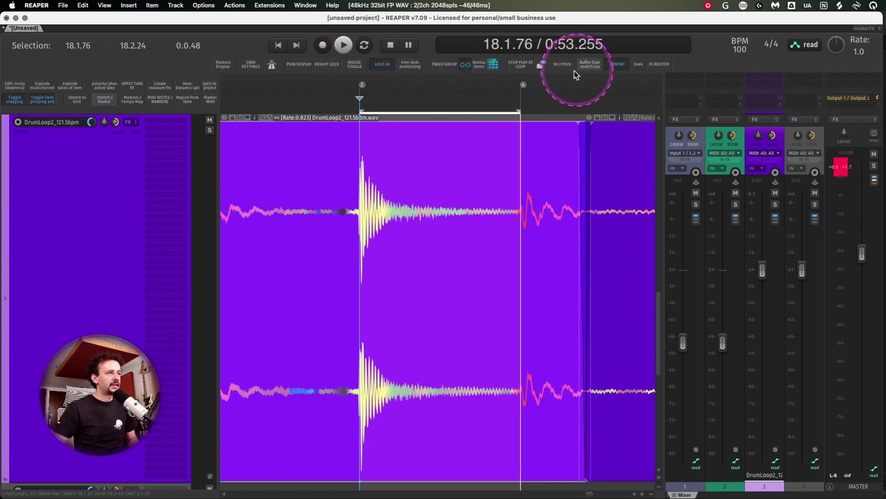
- Enable STOP PLAY AT LOOP and play the selected drum hit
{"action": "left_click", "coordinate": [521, 65]}
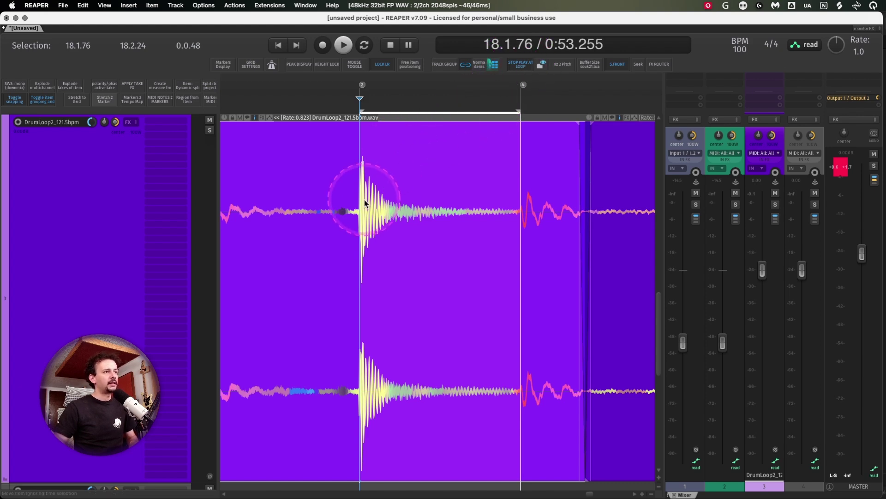
{"action": "key", "text": "space"}
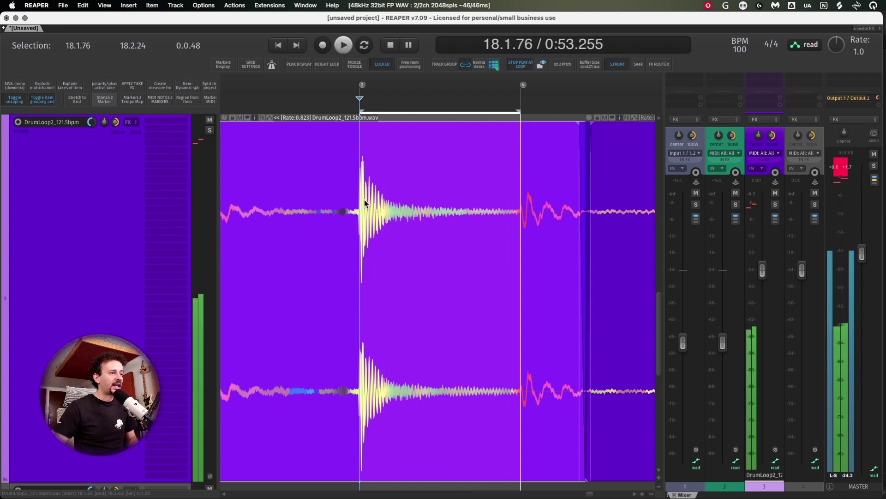
{"action": "scroll", "coordinate": [364, 237], "scroll_direction": "up", "scroll_amount": 5}
{"action": "scroll", "coordinate": [365, 237], "scroll_direction": "down", "scroll_amount": 5}
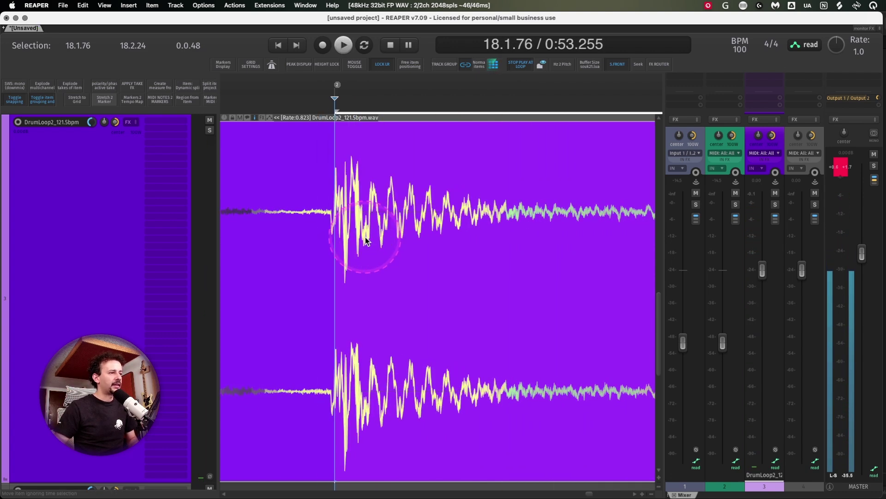
{"action": "scroll", "coordinate": [364, 240], "scroll_direction": "down", "scroll_amount": 2}
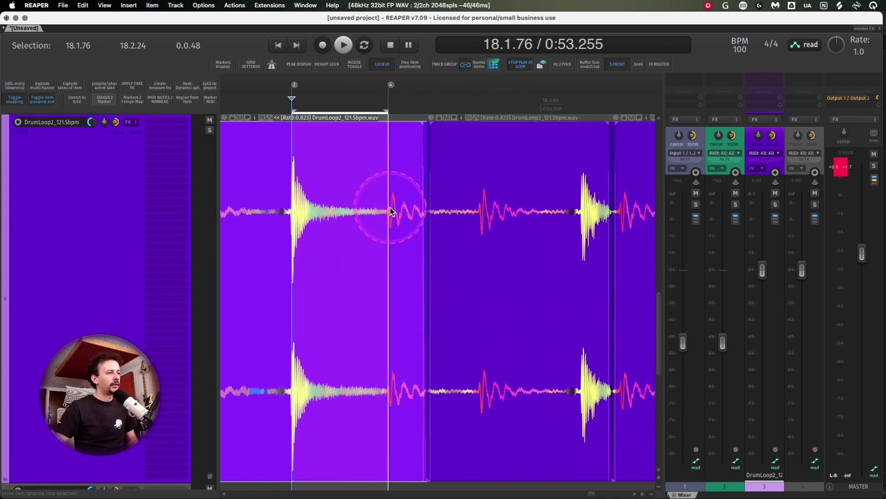
- Place unnamed markers at 18.2.66 and 18.3.12 around the next hit in the following drum loop item
{"action": "left_click", "coordinate": [464, 182]}
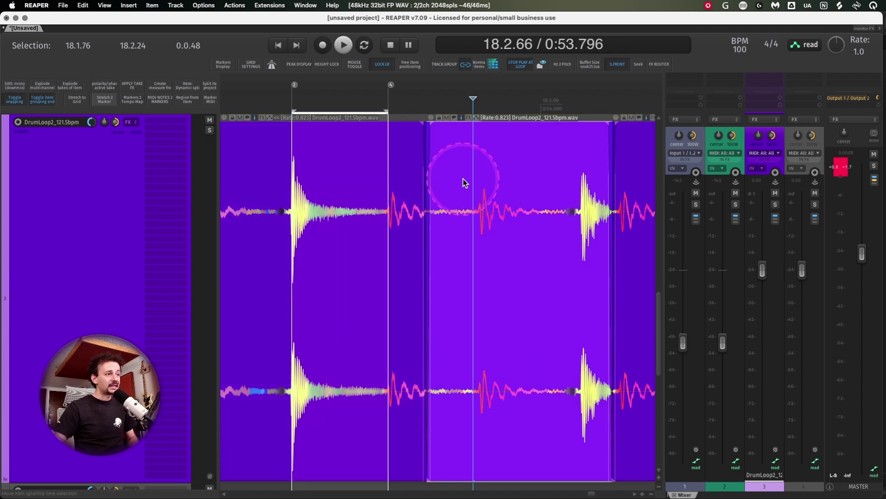
{"action": "key", "text": "Left"}
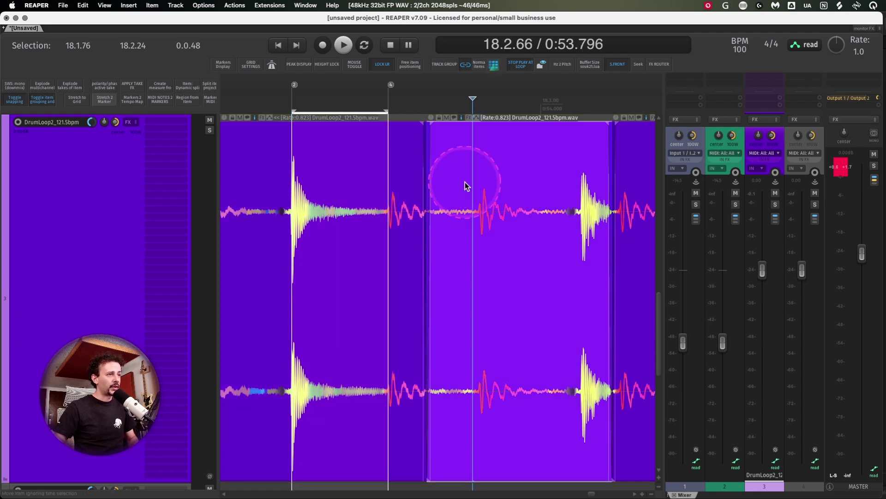
{"action": "key", "text": "shift+m"}
{"action": "key", "text": "Return"}
{"action": "left_click", "coordinate": [564, 176]}
{"action": "key", "text": "m"}
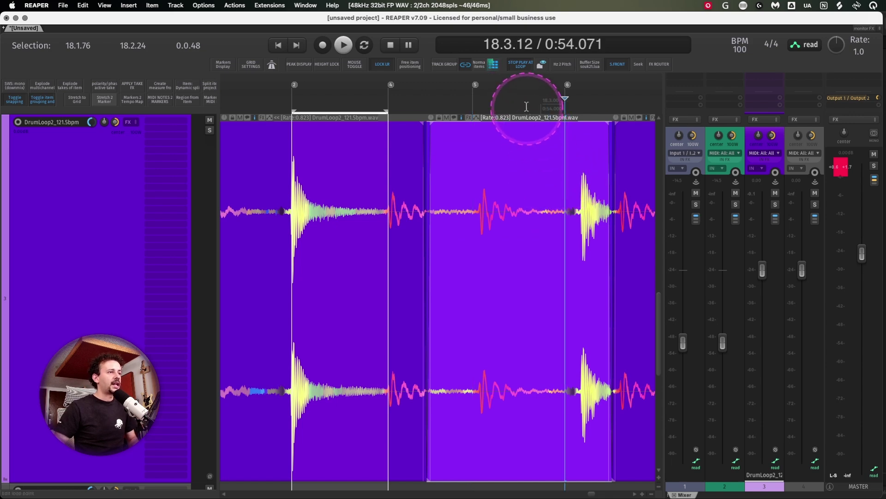
- Make the time selection between the markers at 18.2.66 and 18.3.12 and play it
{"action": "double_click", "coordinate": [526, 106]}
{"action": "key", "text": "space"}
{"action": "key", "text": "space"}
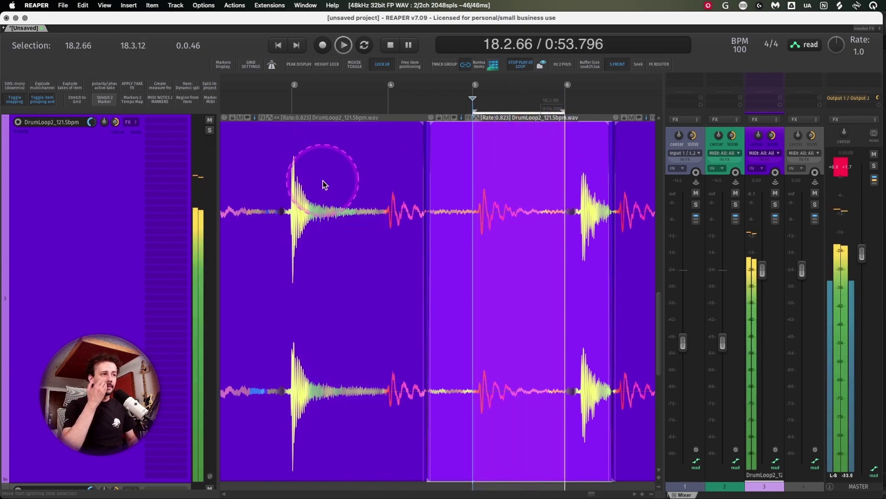
{"action": "key", "text": "space"}
{"action": "scroll", "coordinate": [386, 325], "scroll_direction": "left", "scroll_amount": 5}
{"action": "scroll", "coordinate": [386, 324], "scroll_direction": "left", "scroll_amount": 5}
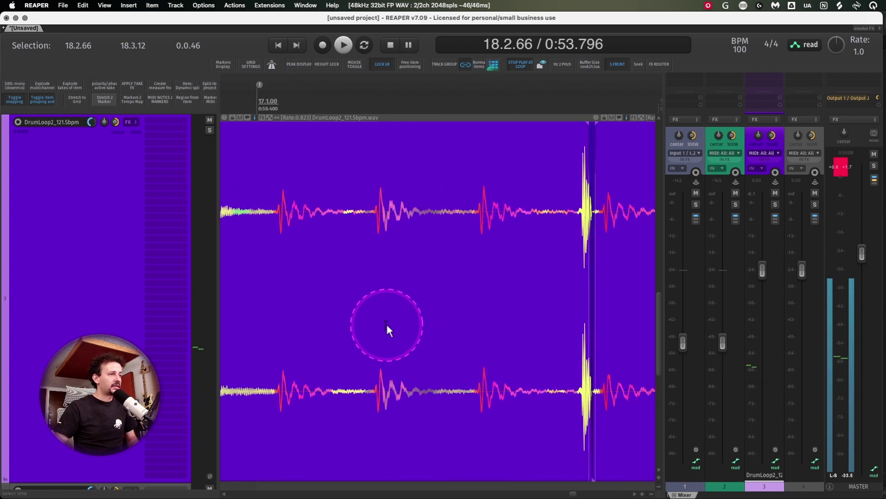
- Make a time selection from 16.1.58 to 16.3.60 at the start of the drum loop item and play it
{"action": "left_click", "coordinate": [447, 409]}
{"action": "left_click_drag", "start_coordinate": [452, 406], "coordinate": [469, 405]}
{"action": "key", "text": "space"}
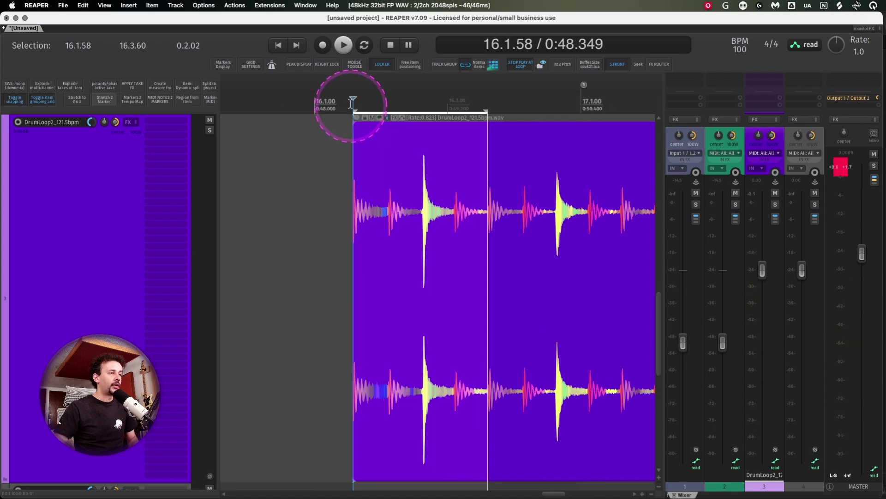
{"action": "key", "text": "super+Page_Up"}
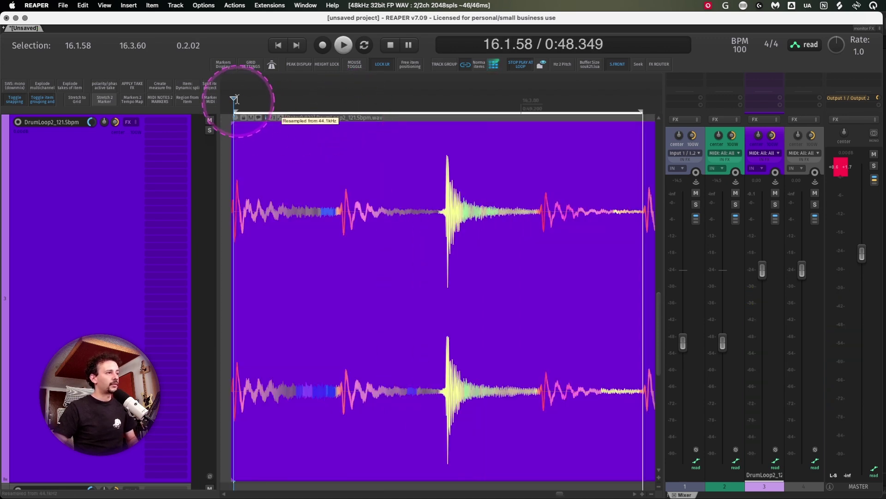
{"action": "key", "text": "space"}
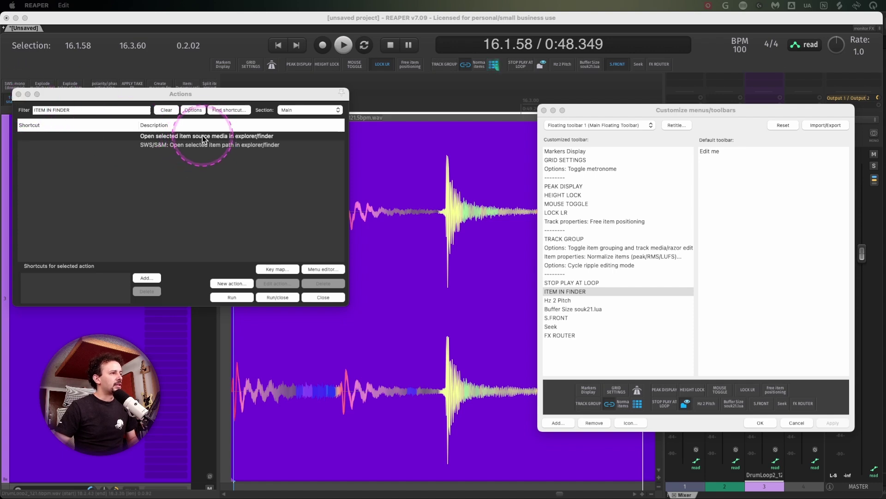
- Review the "Open selected item source media in explorer/finder" action and reveal the selected drum loop item's source file in Finder
{"action": "left_click", "coordinate": [181, 137]}
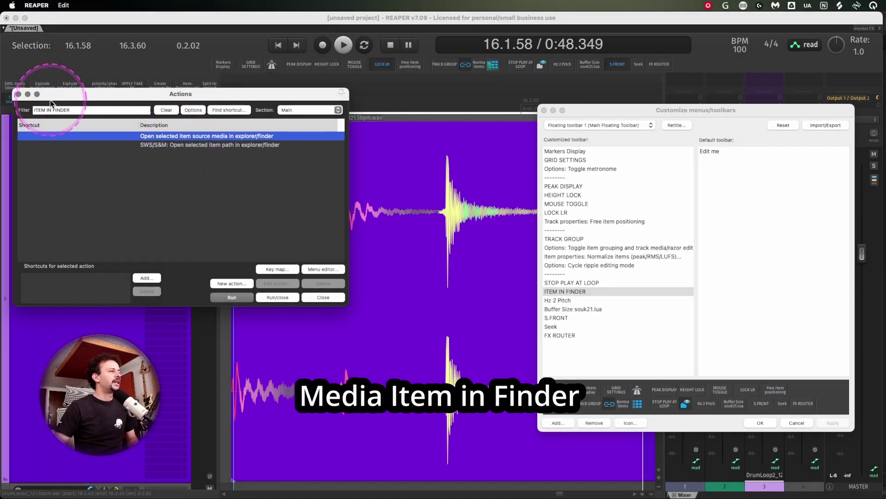
{"action": "left_click", "coordinate": [18, 95]}
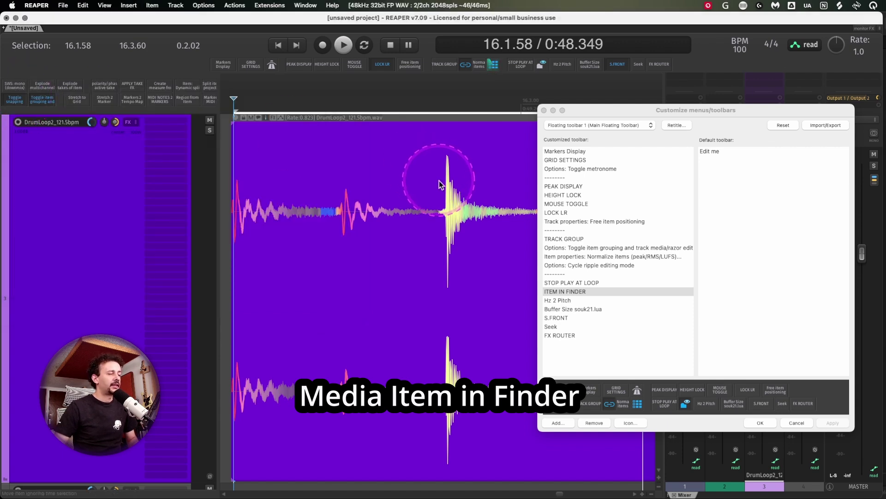
{"action": "left_click", "coordinate": [403, 184]}
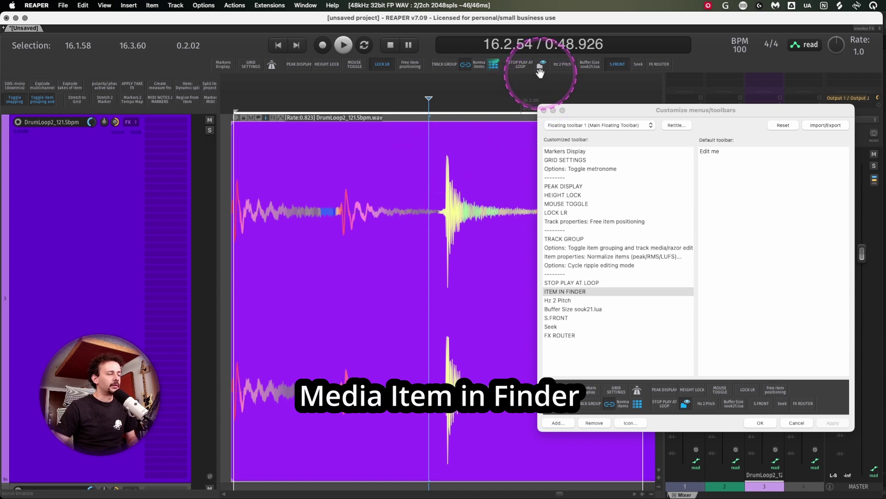
{"action": "left_click", "coordinate": [539, 67]}
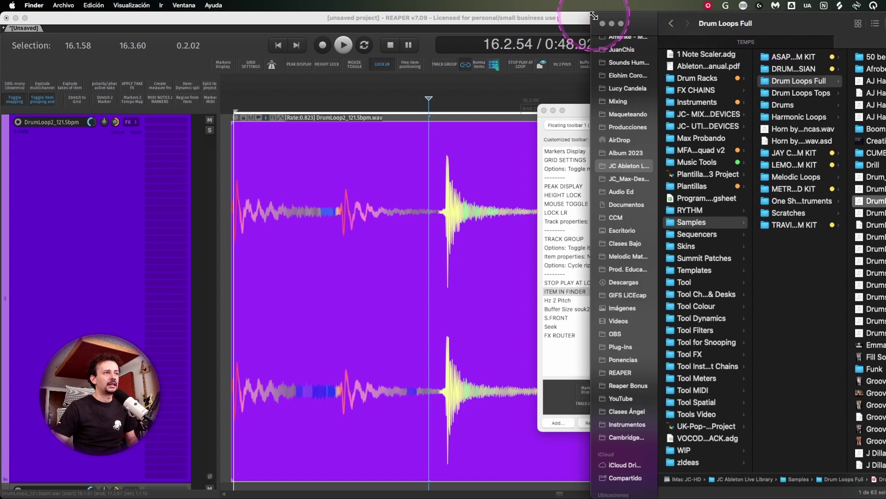
{"action": "left_click_drag", "start_coordinate": [877, 42], "coordinate": [351, 83]}
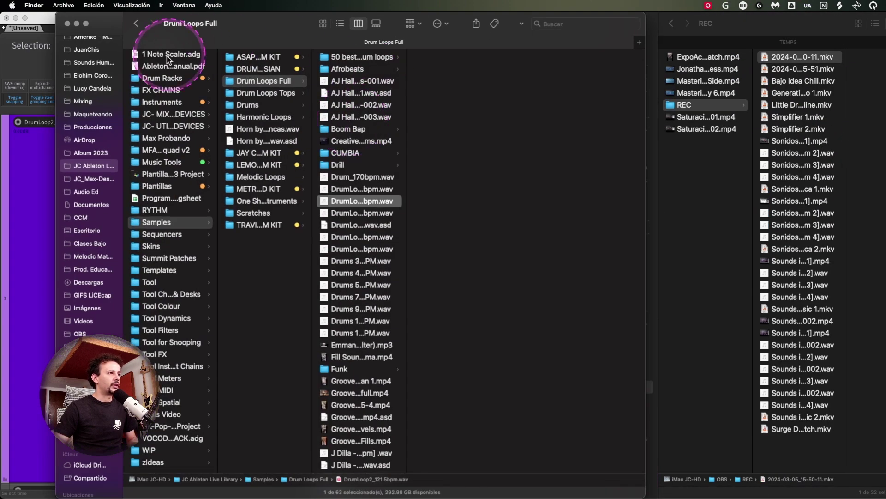
{"action": "key", "text": "super+Tab"}
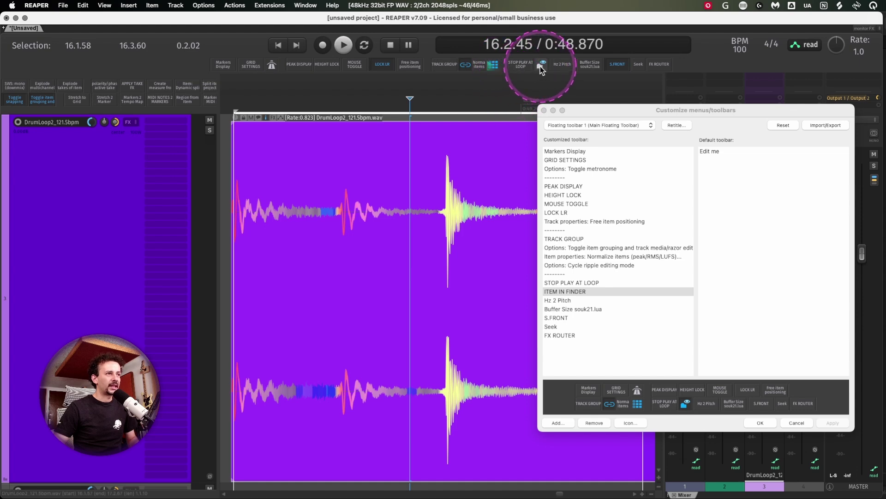
- Reveal the drum loop item's source file with ITEM IN FINDER a second time and return to REAPER
{"action": "left_click", "coordinate": [416, 189]}
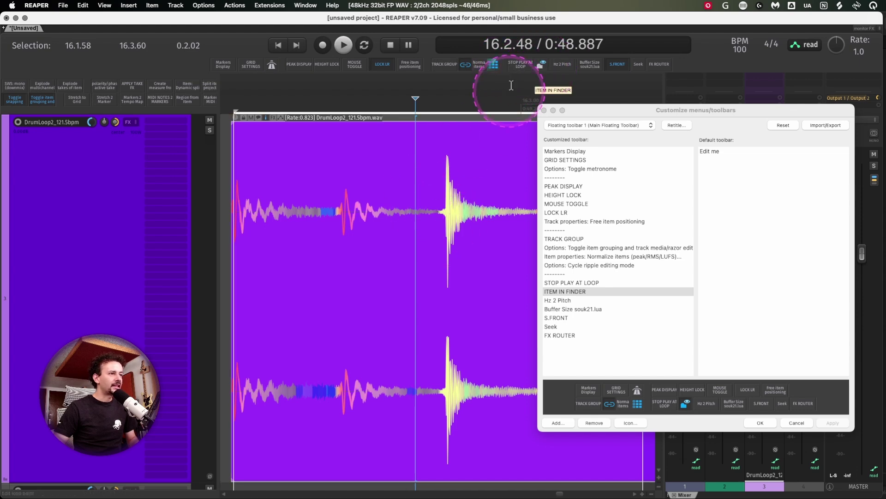
{"action": "left_click", "coordinate": [542, 66]}
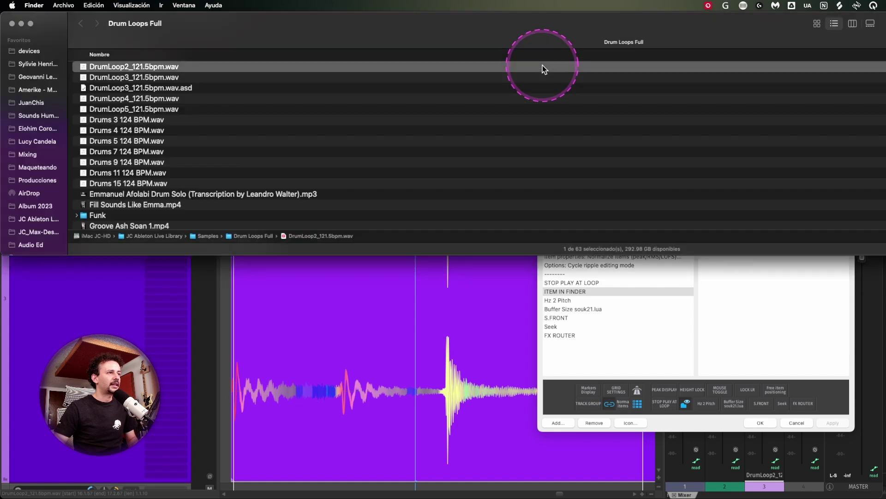
{"action": "left_click", "coordinate": [454, 273]}
- Review the Hz 2 Pitch toolbar entry and its MusicMath - bpm/pitch to ms/Hz converter package, and close the package browser
{"action": "left_click", "coordinate": [567, 299]}
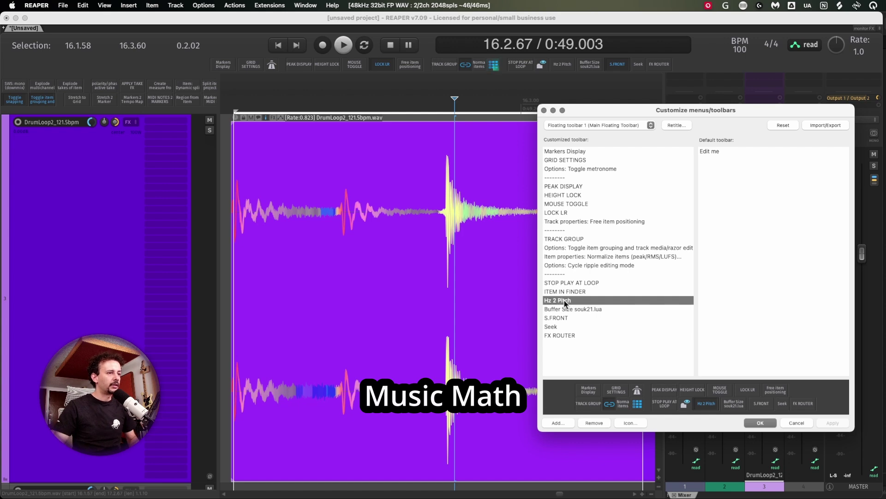
{"action": "left_click", "coordinate": [99, 134]}
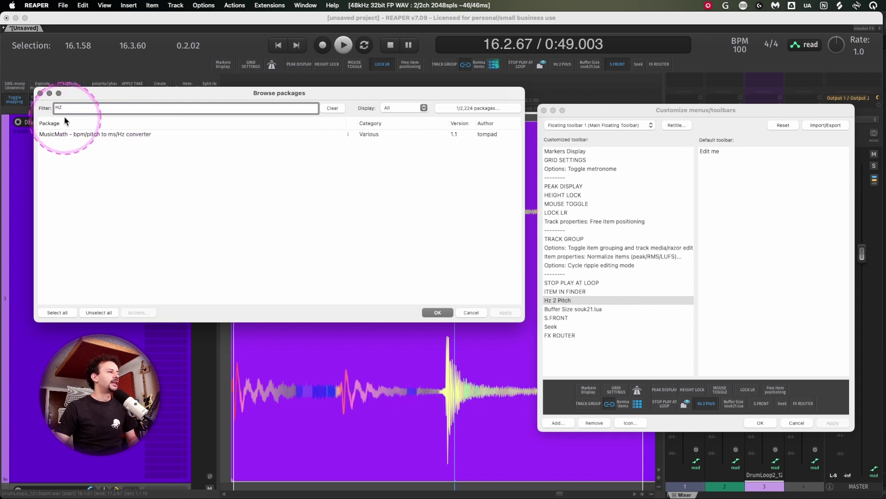
{"action": "left_click", "coordinate": [41, 94]}
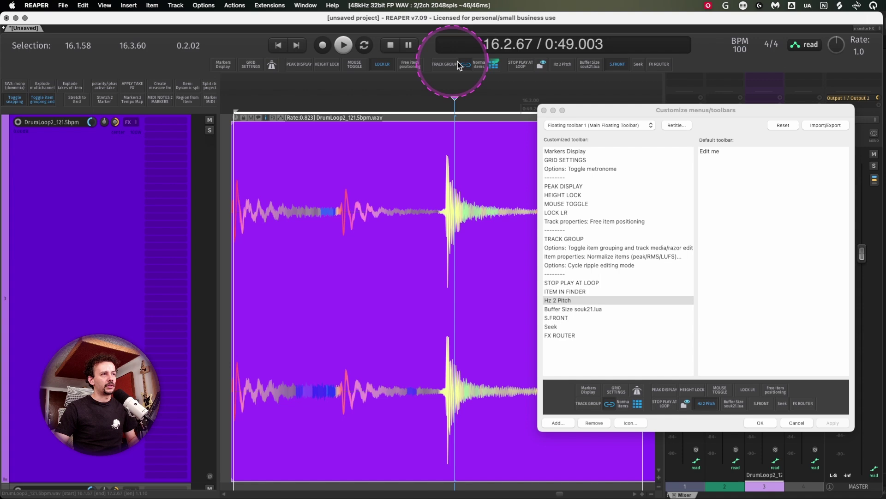
- Open MusicMath beside the toolbar customization window and convert the 1/1., 1/4., 1/8., 1/8t and 1/1t note lengths to milliseconds
{"action": "left_click", "coordinate": [563, 64]}
{"action": "left_click_drag", "start_coordinate": [578, 131], "coordinate": [448, 105]}
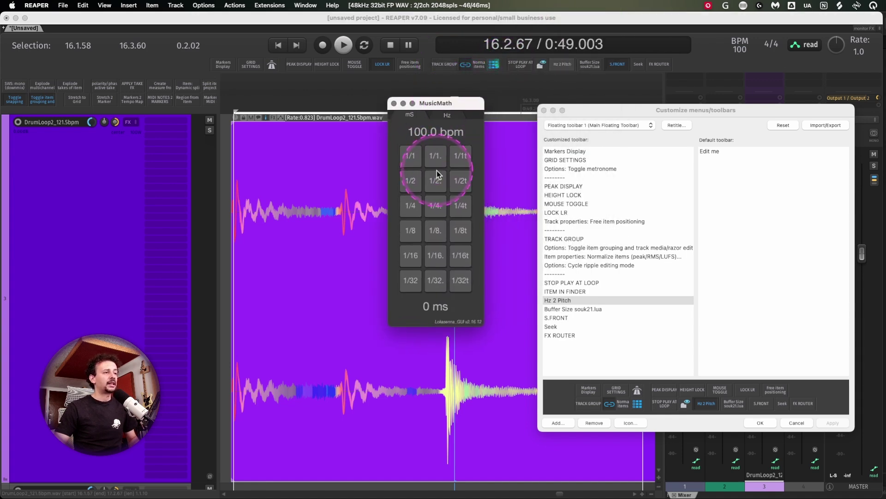
{"action": "left_click", "coordinate": [439, 162]}
{"action": "left_click", "coordinate": [436, 206]}
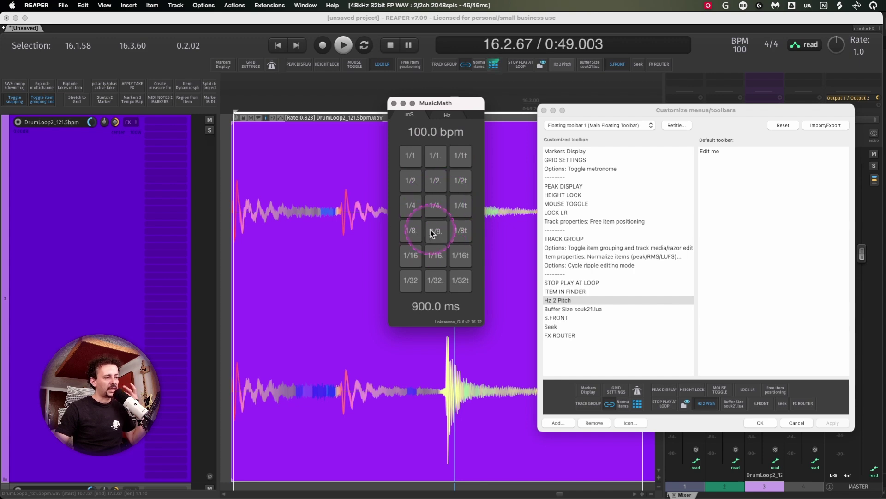
{"action": "left_click", "coordinate": [435, 230]}
{"action": "left_click", "coordinate": [463, 232]}
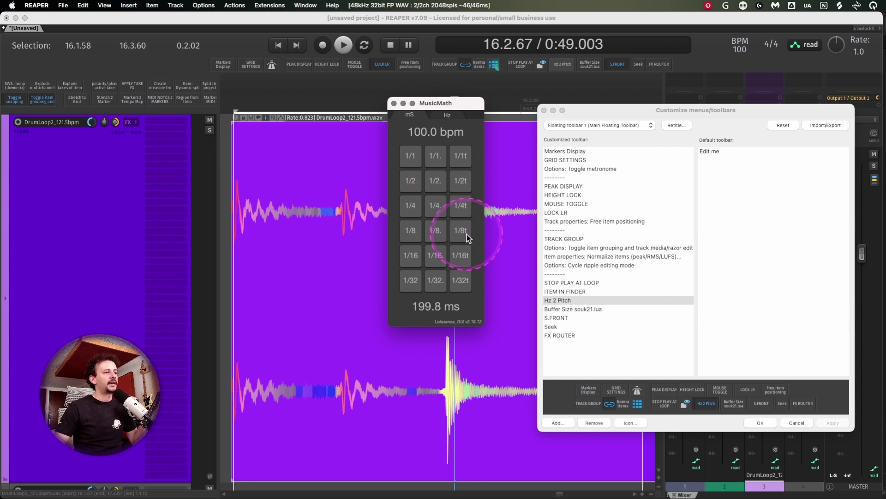
{"action": "left_click", "coordinate": [460, 155]}
- Switch MusicMath to Hz conversion and adjust the note to look up its frequency
{"action": "left_click", "coordinate": [452, 114]}
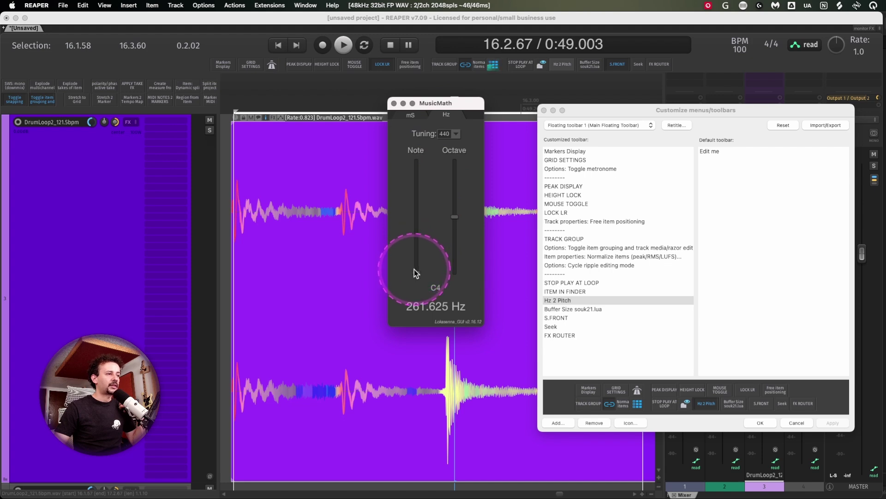
{"action": "left_click_drag", "start_coordinate": [416, 273], "coordinate": [459, 204]}
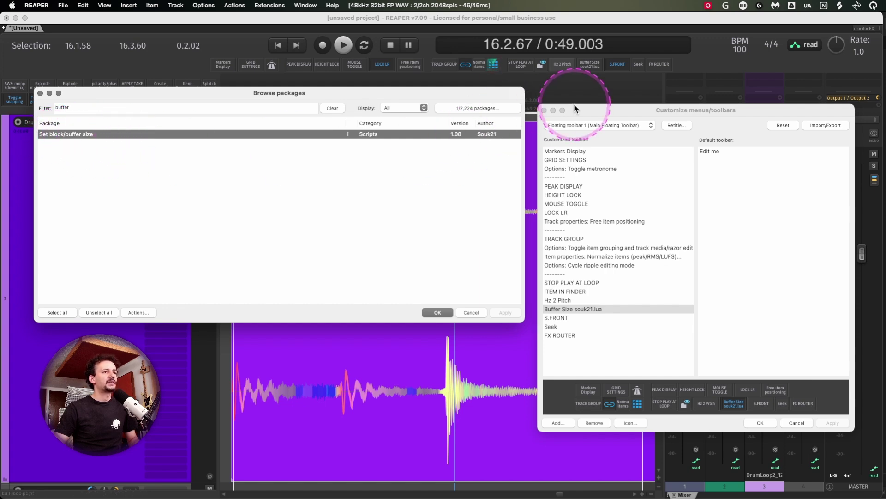
- Run the Buffer Size souk21.lua script from the toolbar
{"action": "left_click", "coordinate": [590, 67]}
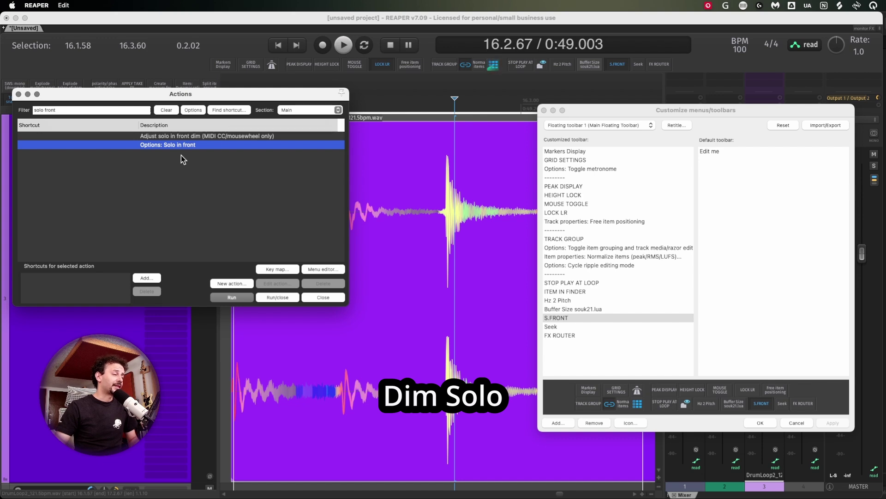
- Close the Actions and toolbar customization windows and solo the DrumLoop2_121.5bpm track with S.FRONT enabled
{"action": "left_click_drag", "start_coordinate": [181, 155], "coordinate": [591, 140]}
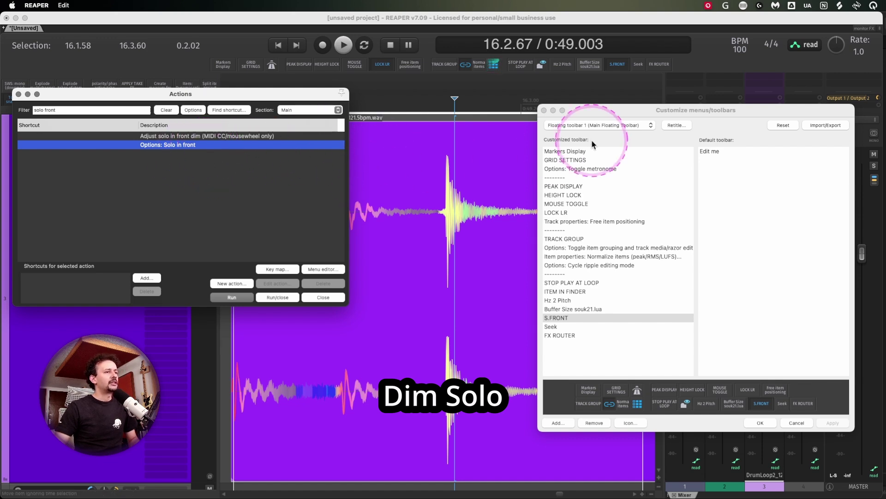
{"action": "left_click", "coordinate": [434, 193]}
{"action": "scroll", "coordinate": [434, 193], "scroll_direction": "down", "scroll_amount": 5}
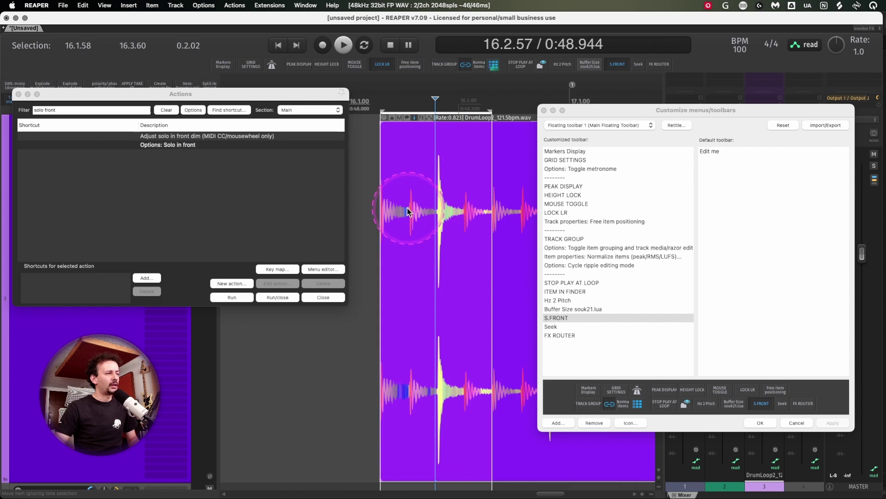
{"action": "left_click", "coordinate": [19, 95]}
{"action": "scroll", "coordinate": [57, 208], "scroll_direction": "down", "scroll_amount": 5}
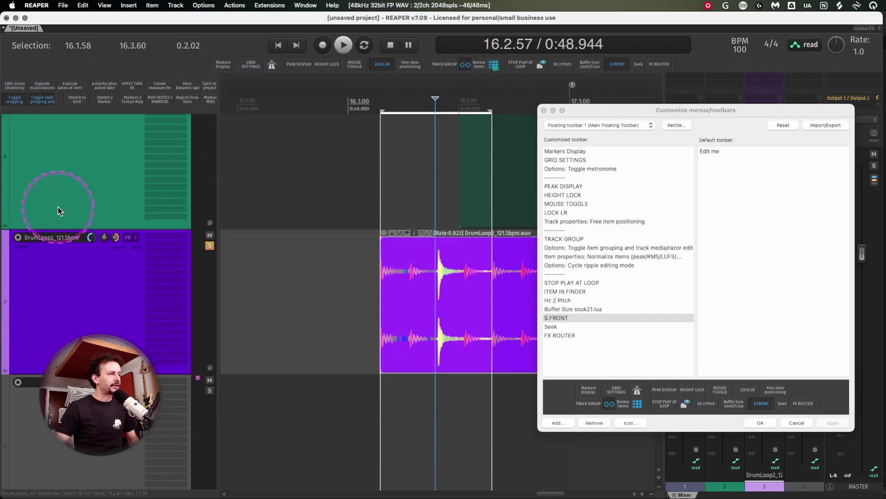
{"action": "scroll", "coordinate": [57, 207], "scroll_direction": "down", "scroll_amount": 5}
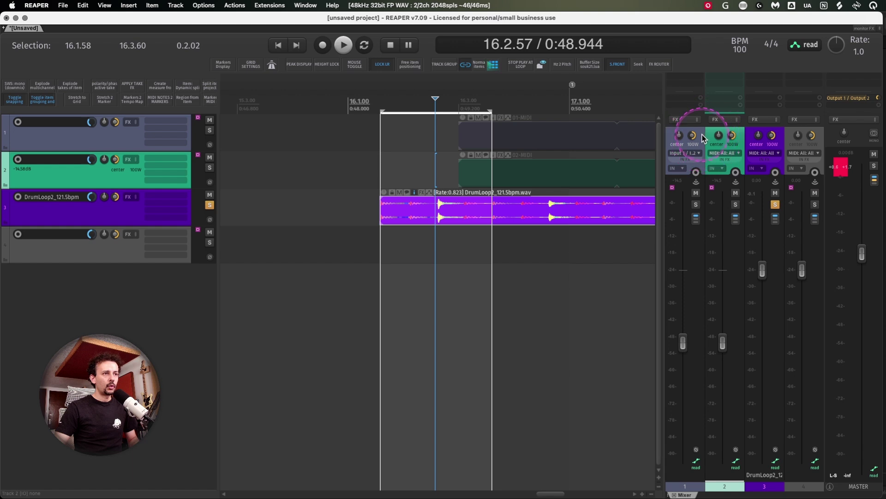
- Reset the volume of tracks 1 and 2 to 0 dB and toggle the drum loop track's solo off and on
{"action": "left_click", "coordinate": [701, 138], "text": "shift"}
{"action": "double_click", "coordinate": [724, 349]}
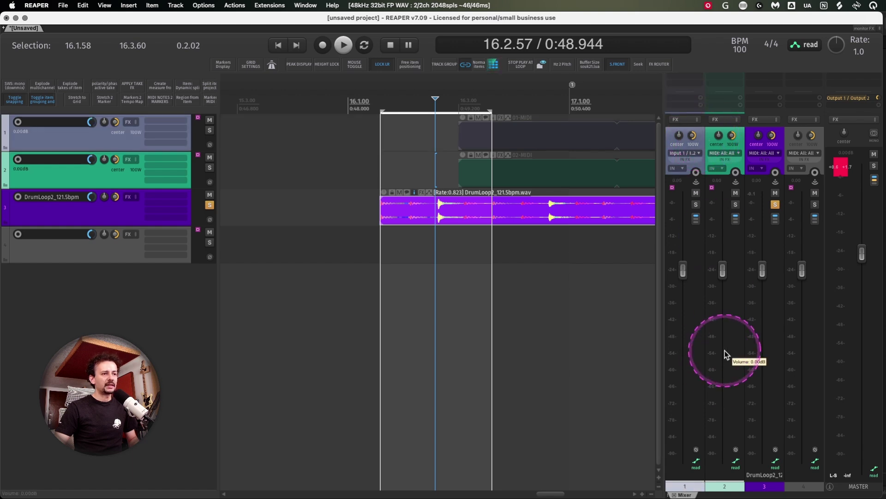
{"action": "left_click", "coordinate": [755, 187]}
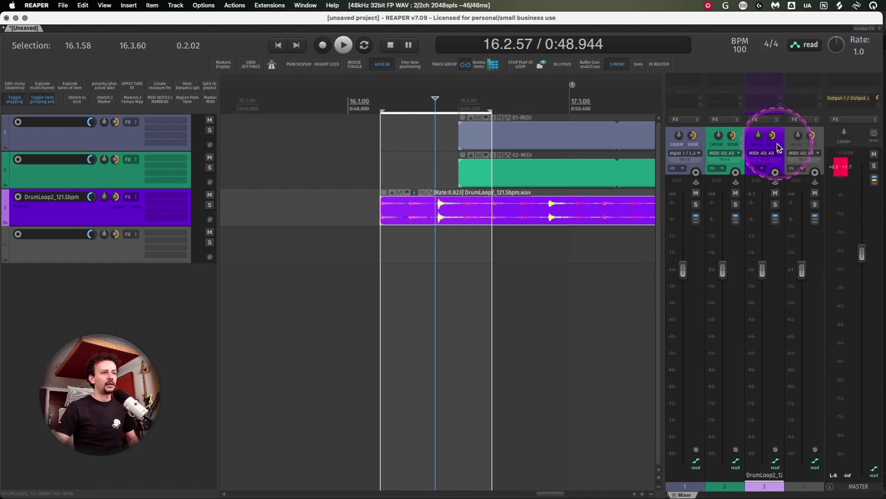
{"action": "key", "text": "F6"}
- Select tracks 1 and 2 and mute them
{"action": "left_click", "coordinate": [727, 141]}
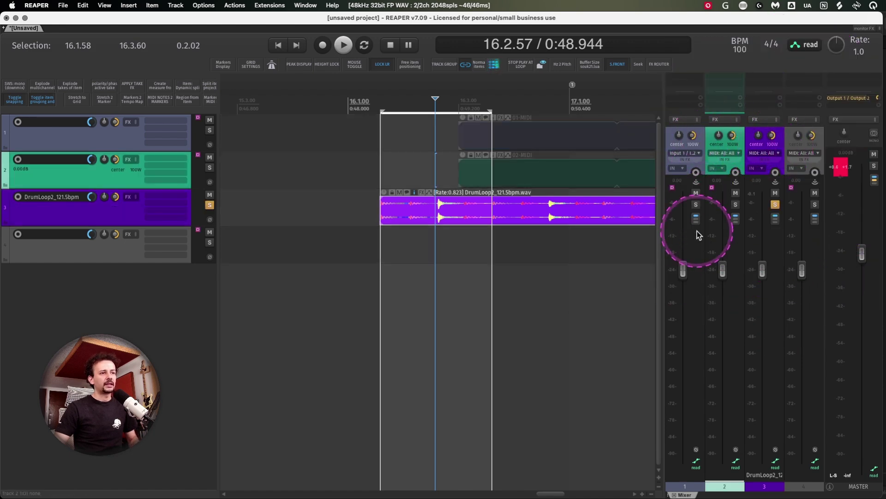
{"action": "left_click", "coordinate": [699, 144], "text": "shift"}
{"action": "key", "text": "F5"}
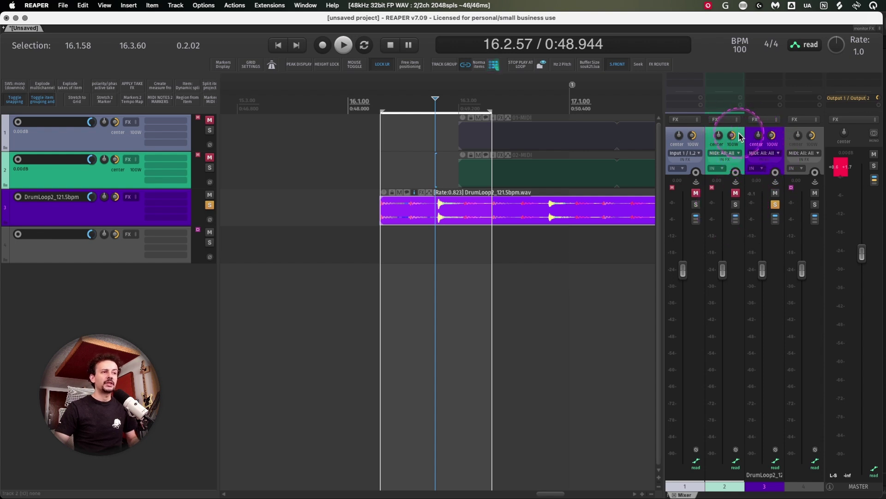
- Set the volume of tracks 1 and 2 to -18 dB and unmute both tracks
{"action": "right_click", "coordinate": [723, 270]}
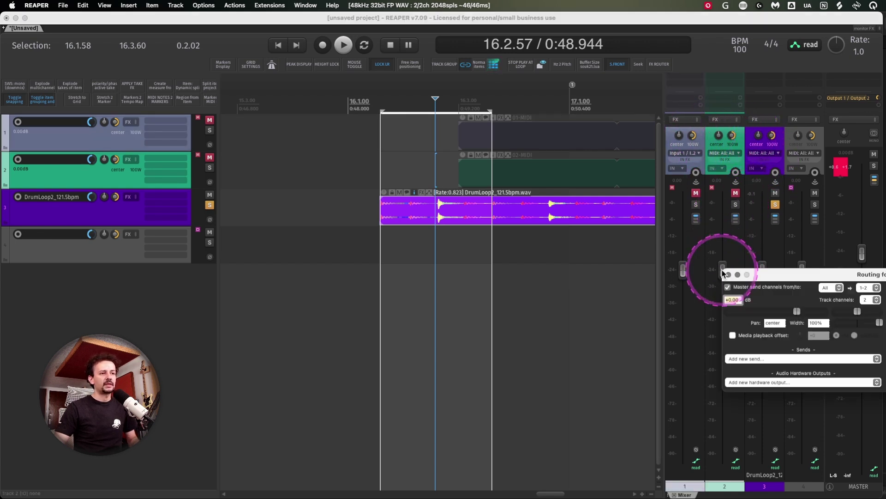
{"action": "type", "text": "-18"}
{"action": "key", "text": "Return"}
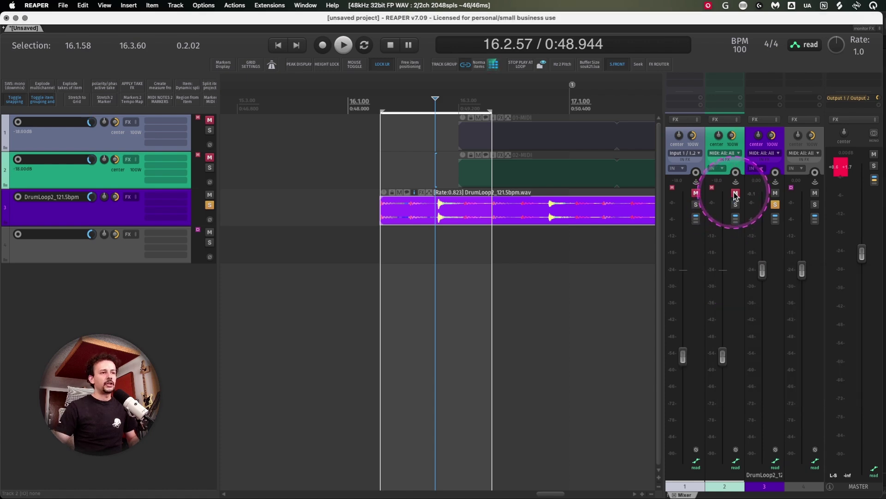
{"action": "left_click", "coordinate": [735, 193]}
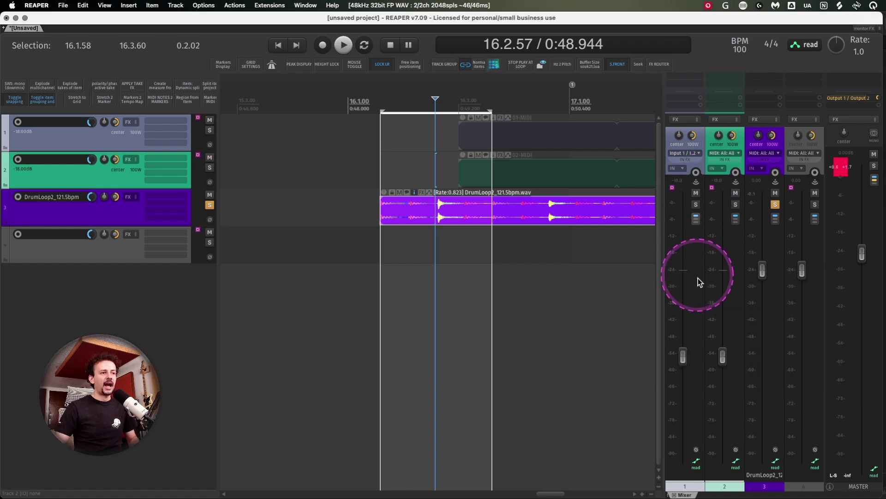
- Reset the volume faders of tracks 1 and 2 to their default level
{"action": "mouse_move", "coordinate": [718, 359]}
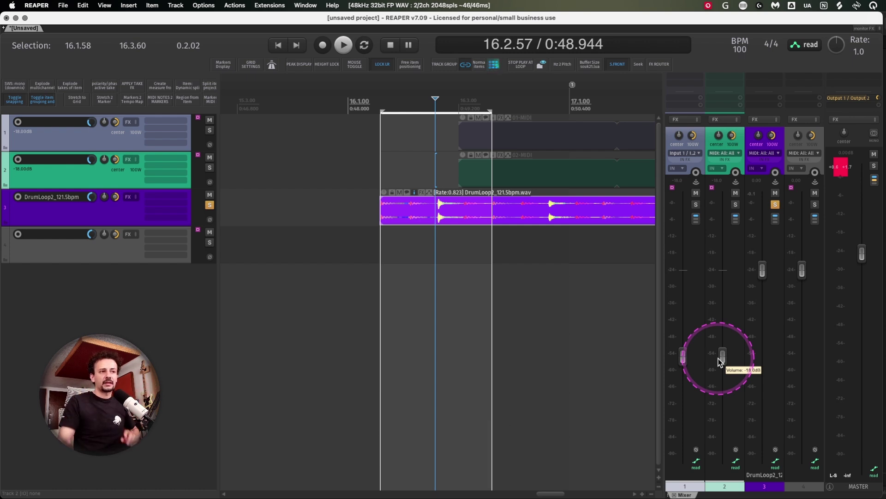
{"action": "double_click", "coordinate": [721, 358]}
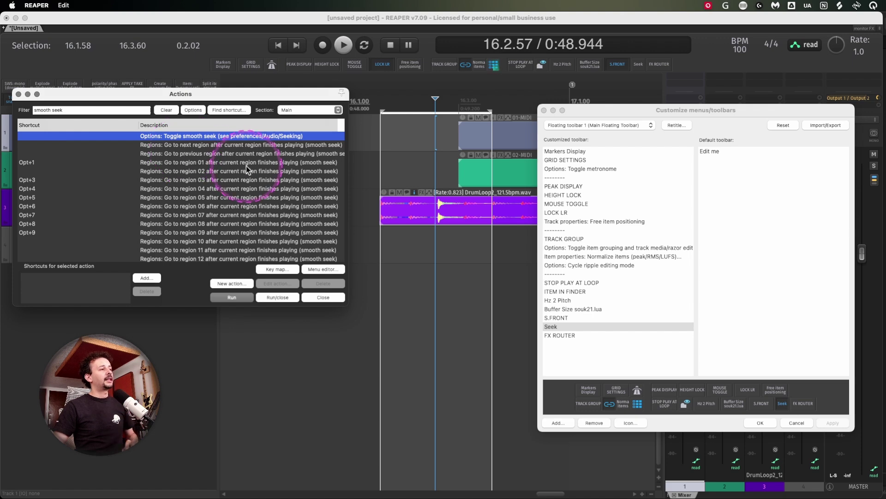
- Review the "Options: Toggle smooth seek" action and move the toolbar customization window down to uncover the arrangement's tracks
{"action": "left_click", "coordinate": [194, 140]}
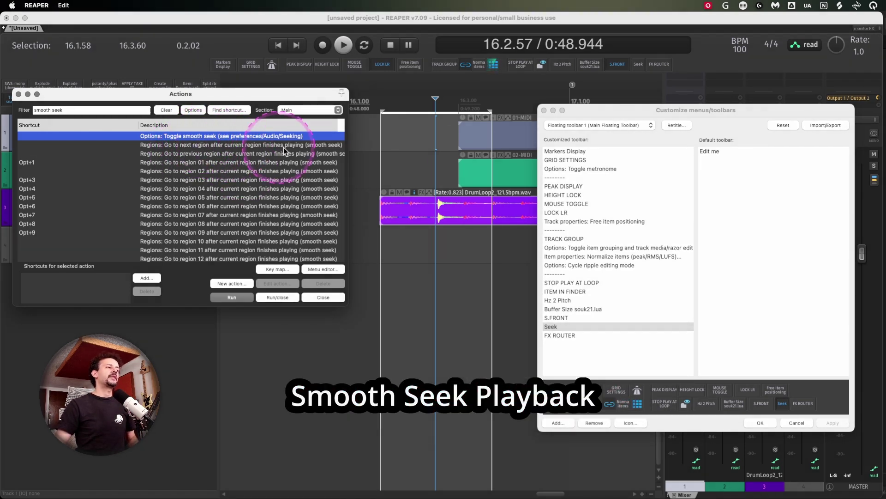
{"action": "left_click_drag", "start_coordinate": [569, 108], "coordinate": [515, 204]}
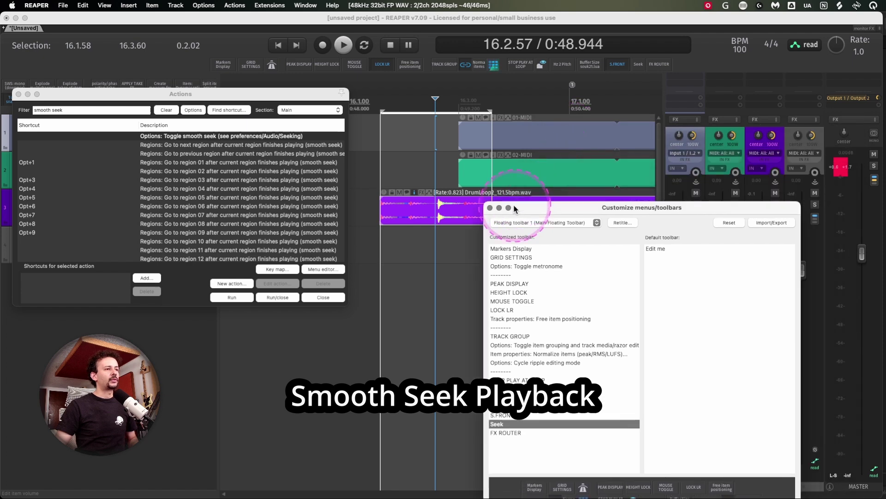
- Demonstrate seeking by repositioning the cursor between the start of bar 9 and bars 13 and 14 on the timeline, finishing at bar 9
{"action": "scroll", "coordinate": [497, 167], "scroll_direction": "down", "scroll_amount": 6}
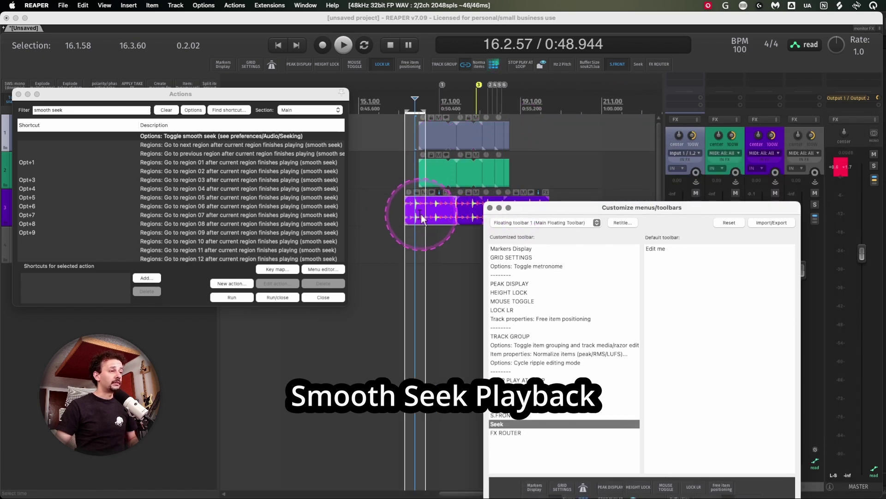
{"action": "scroll", "coordinate": [391, 151], "scroll_direction": "left", "scroll_amount": 5}
{"action": "left_click", "coordinate": [367, 103]}
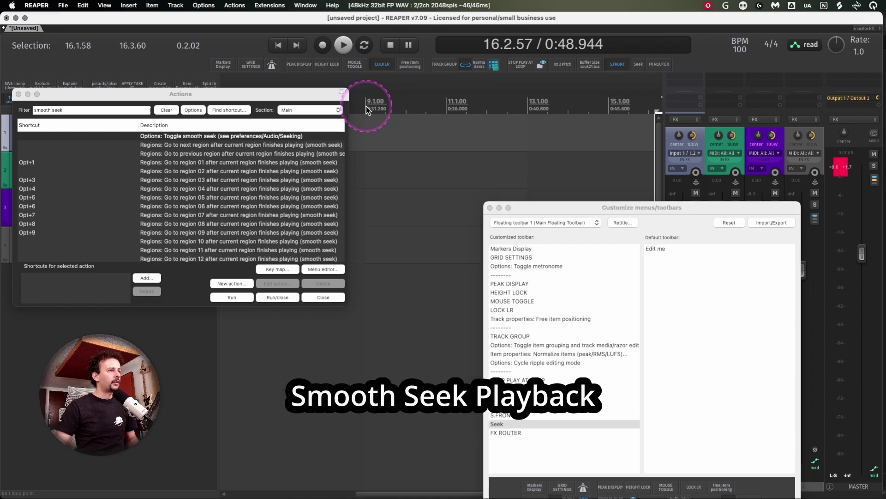
{"action": "left_click", "coordinate": [531, 103]}
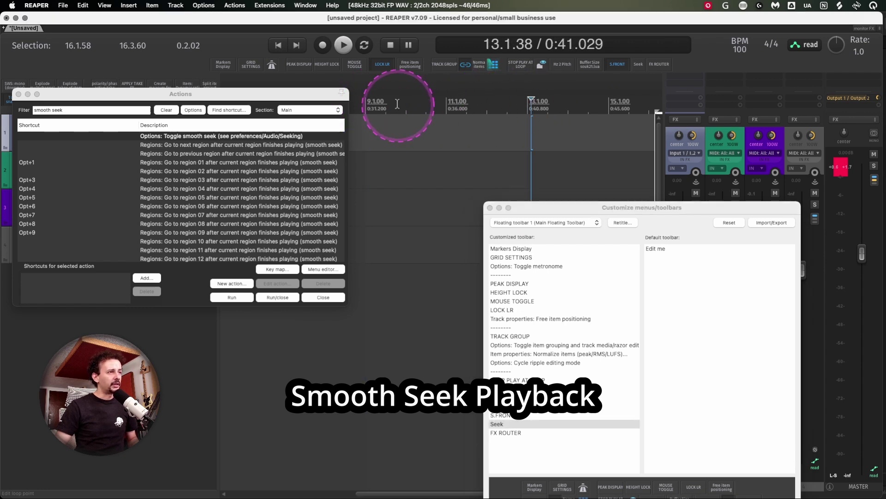
{"action": "left_click", "coordinate": [367, 103]}
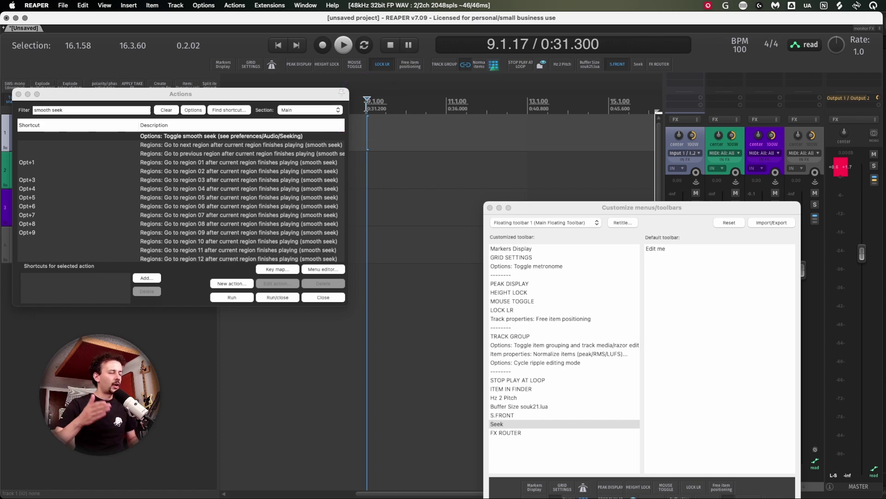
{"action": "left_click", "coordinate": [425, 102]}
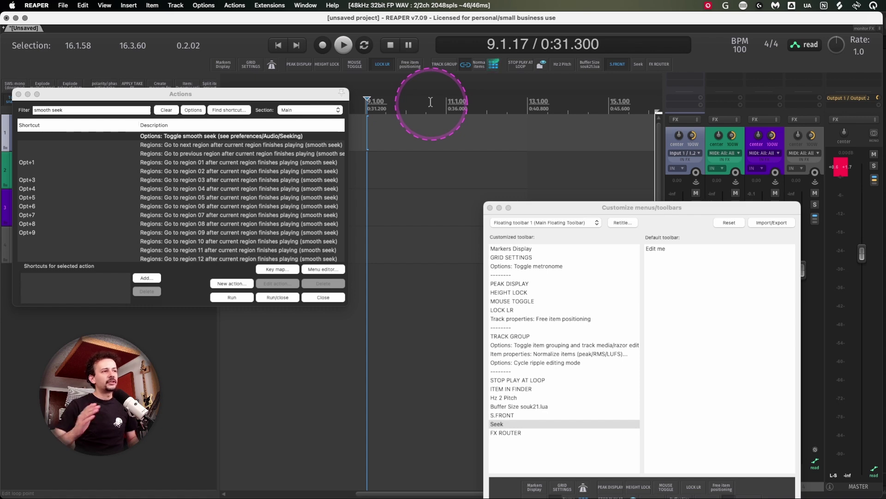
{"action": "left_click", "coordinate": [572, 101]}
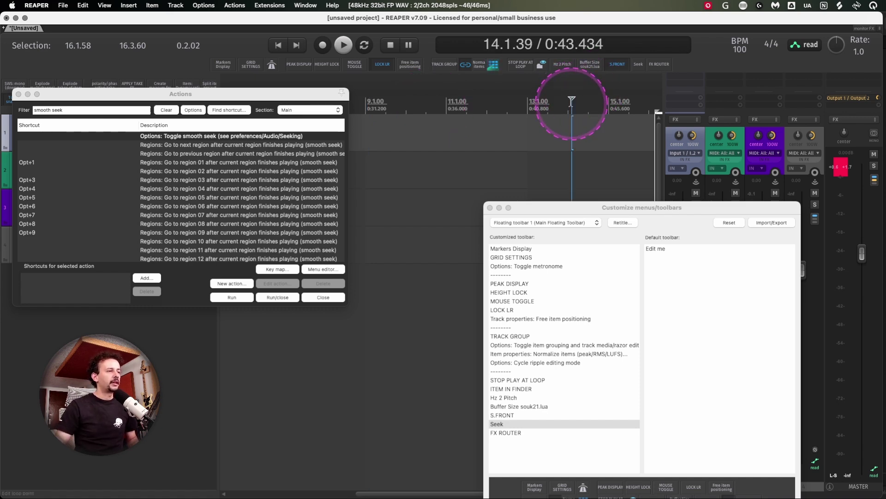
{"action": "left_click", "coordinate": [372, 103]}
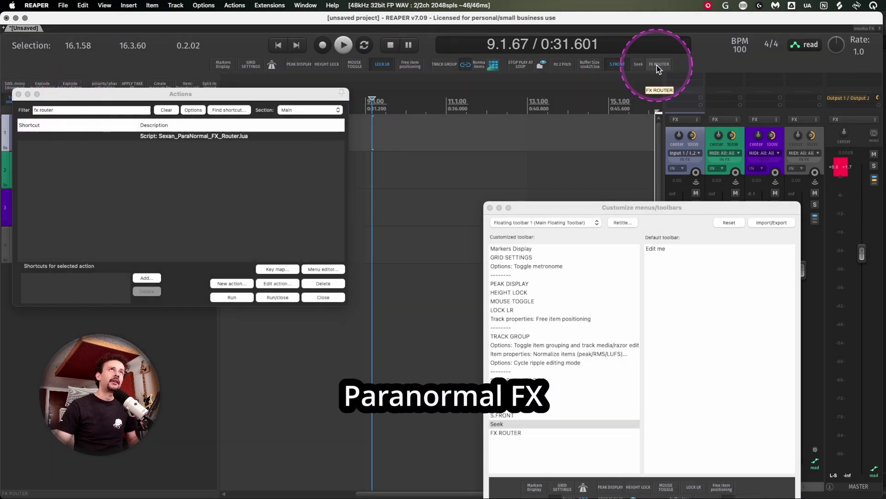
- Open the Paranormal FX Router for Track 1, shift its window up for viewing, and close it
{"action": "left_click", "coordinate": [657, 65]}
{"action": "left_click", "coordinate": [657, 65]}
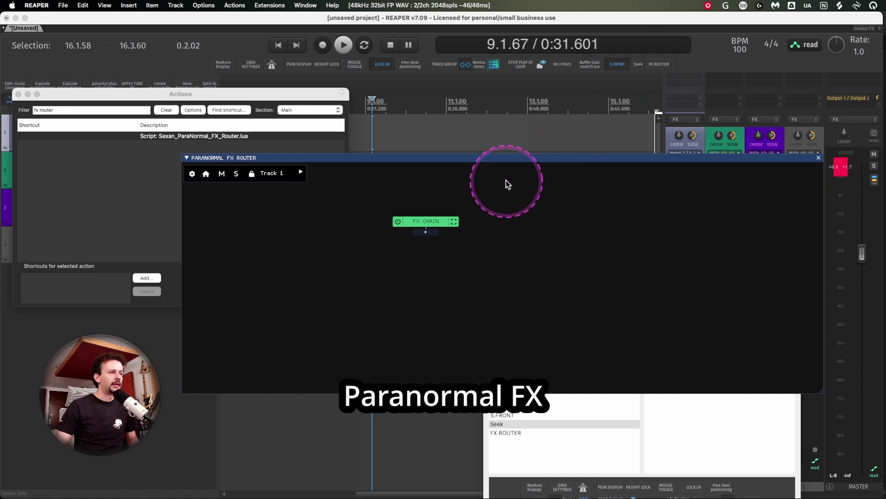
{"action": "left_click_drag", "start_coordinate": [511, 158], "coordinate": [471, 137]}
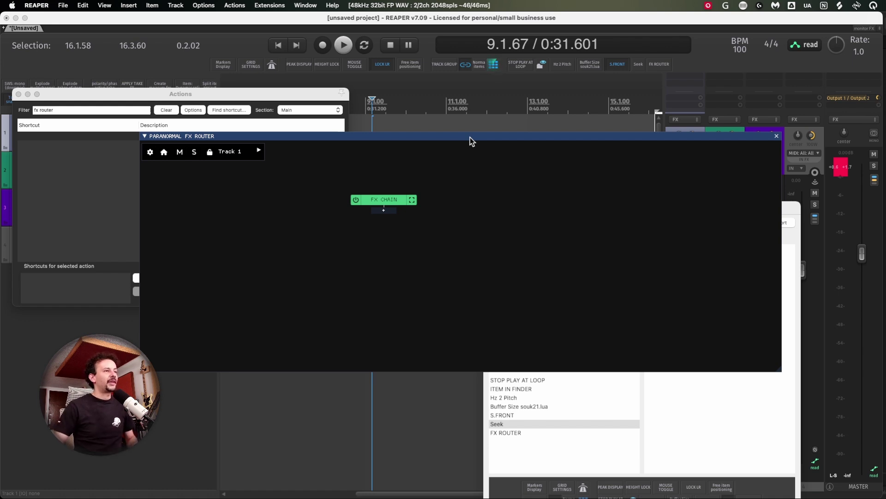
{"action": "left_click", "coordinate": [776, 136]}
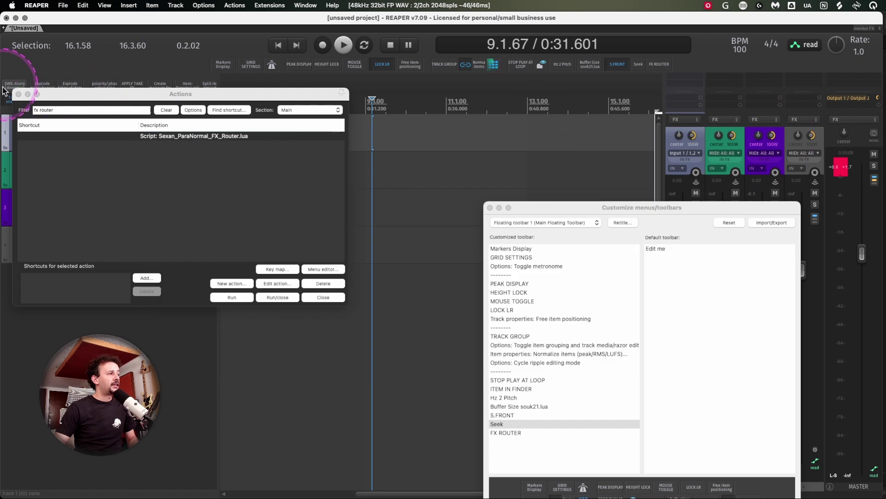
- Close the Actions window and the Customize menus/toolbars window
{"action": "left_click", "coordinate": [19, 93]}
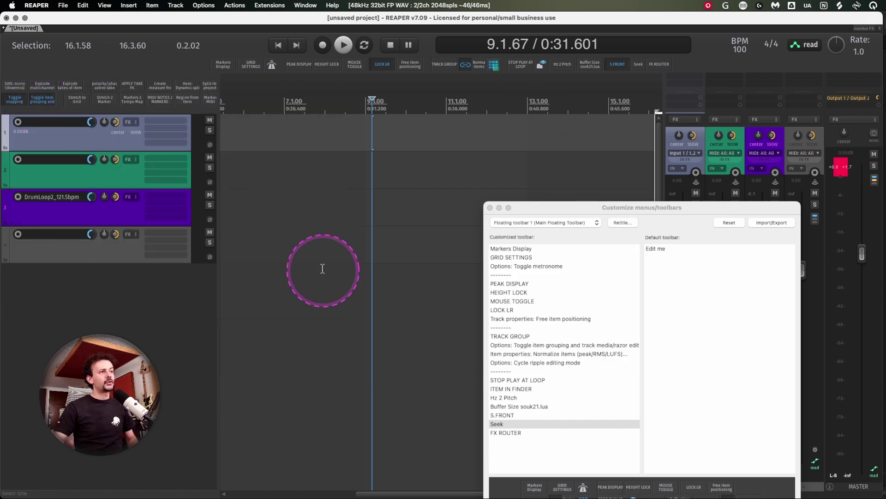
{"action": "left_click", "coordinate": [490, 207]}
{"action": "scroll", "coordinate": [347, 193], "scroll_direction": "down", "scroll_amount": 3}
- Switch the editing toolbar above the track list to the YT EDITING toolbar
{"action": "right_click", "coordinate": [204, 110]}
{"action": "mouse_move", "coordinate": [244, 117]}
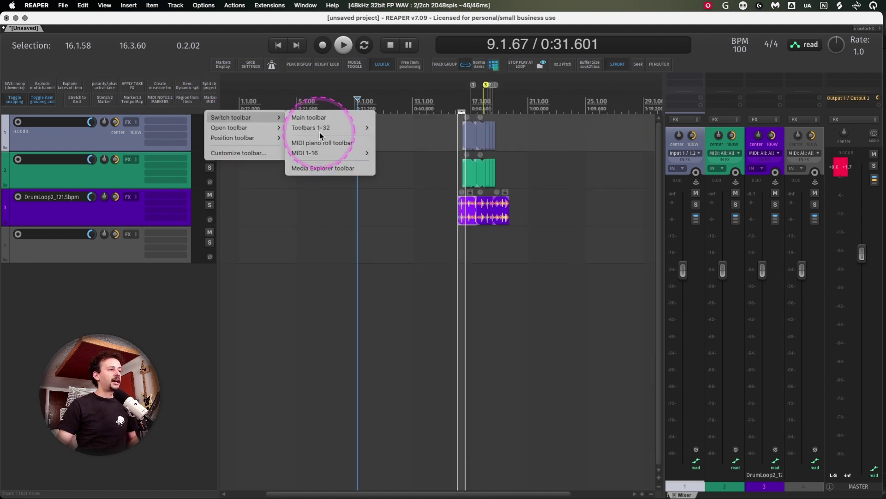
{"action": "mouse_move", "coordinate": [321, 130]}
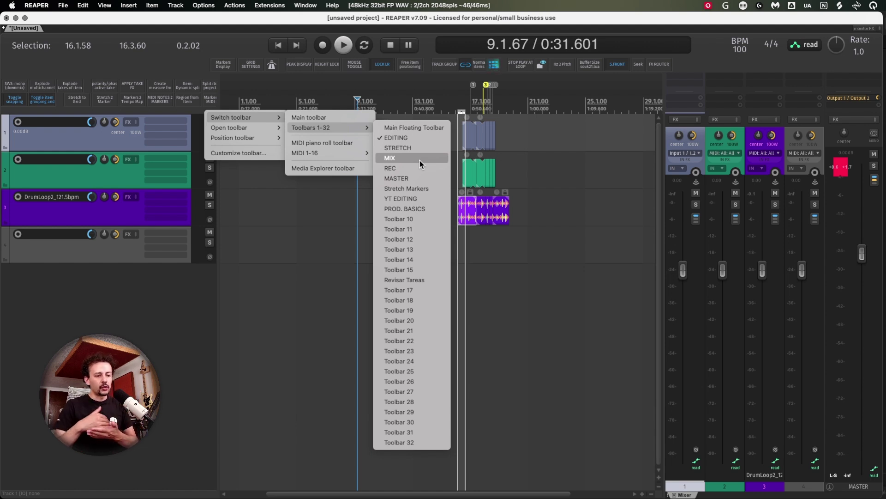
{"action": "left_click", "coordinate": [397, 199]}
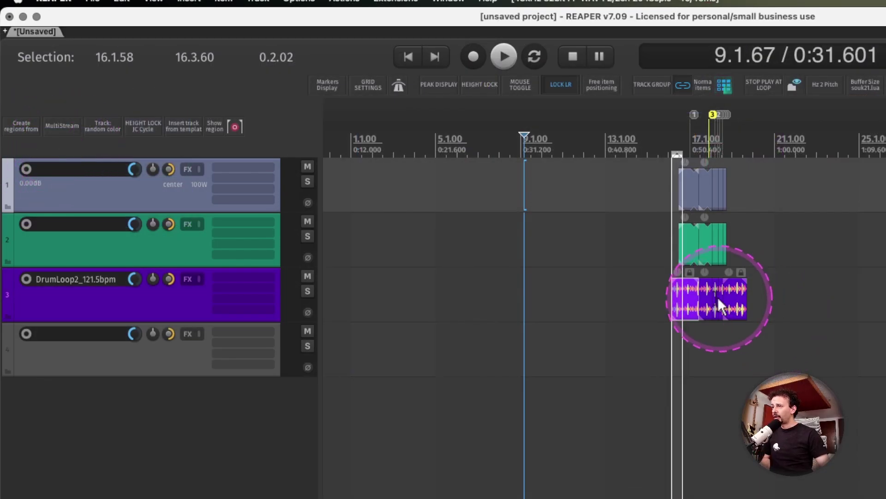
- Create a region from the selected DrumLoop2_121.5bpm.wav item on track 3
{"action": "left_click", "coordinate": [718, 297]}
{"action": "left_click", "coordinate": [22, 132]}
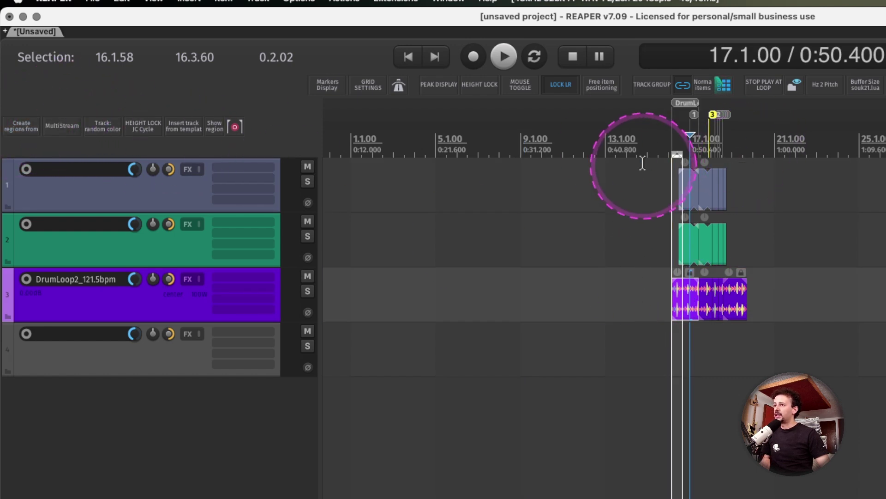
{"action": "scroll", "coordinate": [740, 180], "scroll_direction": "up", "scroll_amount": 6}
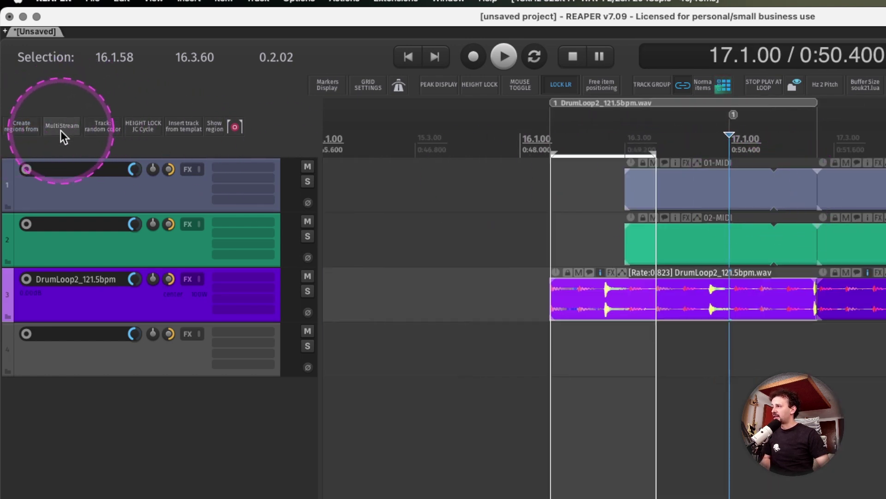
{"action": "key", "text": "ctrl+z"}
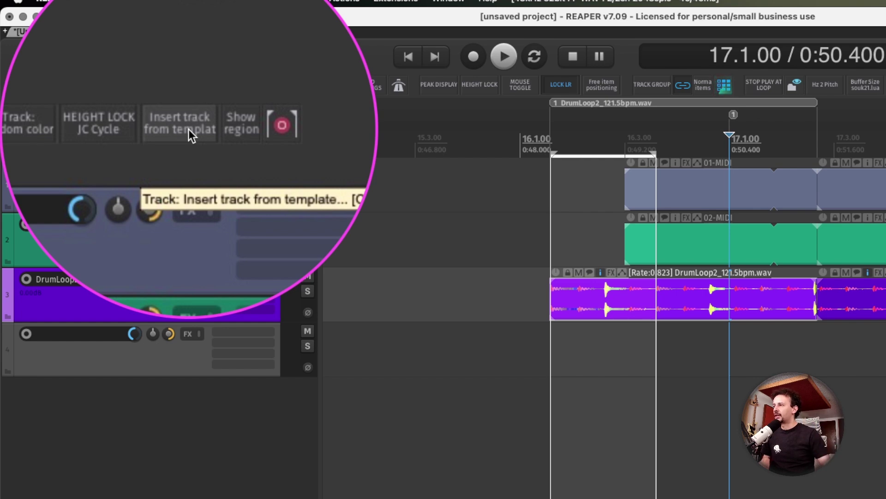
- Export the project markers as YouTube timecodes and reposition the ReaScript console output window over the arrangement
{"action": "left_click", "coordinate": [214, 128]}
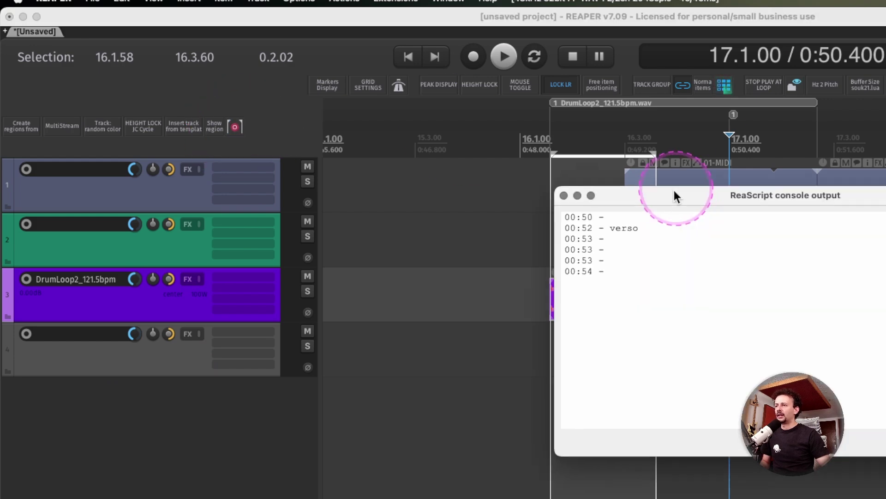
{"action": "left_click_drag", "start_coordinate": [673, 190], "coordinate": [614, 213]}
{"action": "left_click_drag", "start_coordinate": [669, 229], "coordinate": [447, 137]}
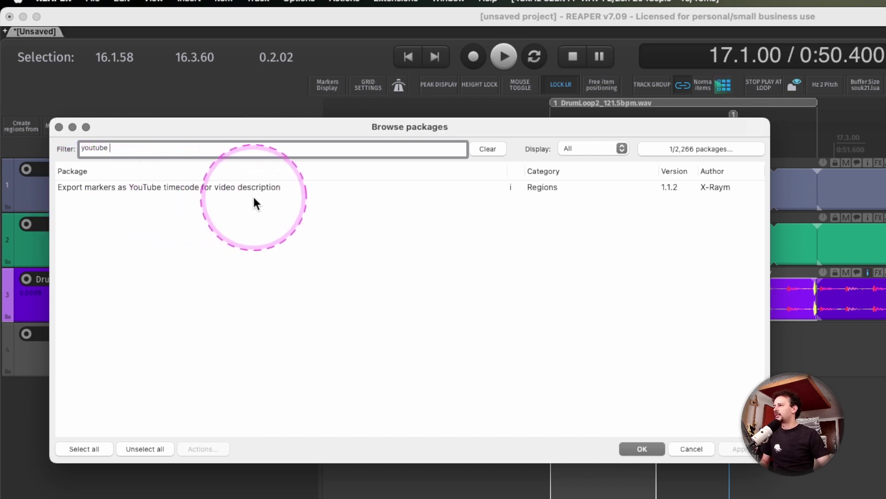
- Close the Browse packages window and move the ReaScript console output window down to uncover the timeline ruler and markers
{"action": "left_click", "coordinate": [59, 127]}
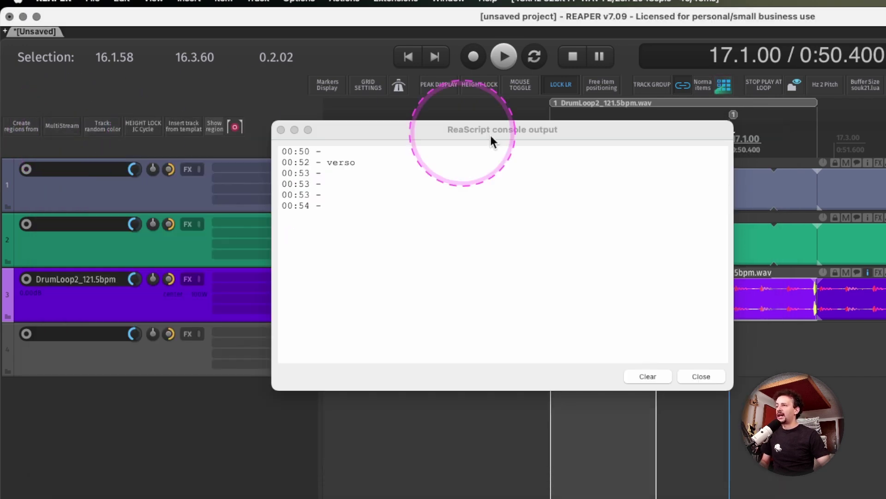
{"action": "left_click_drag", "start_coordinate": [480, 139], "coordinate": [470, 201]}
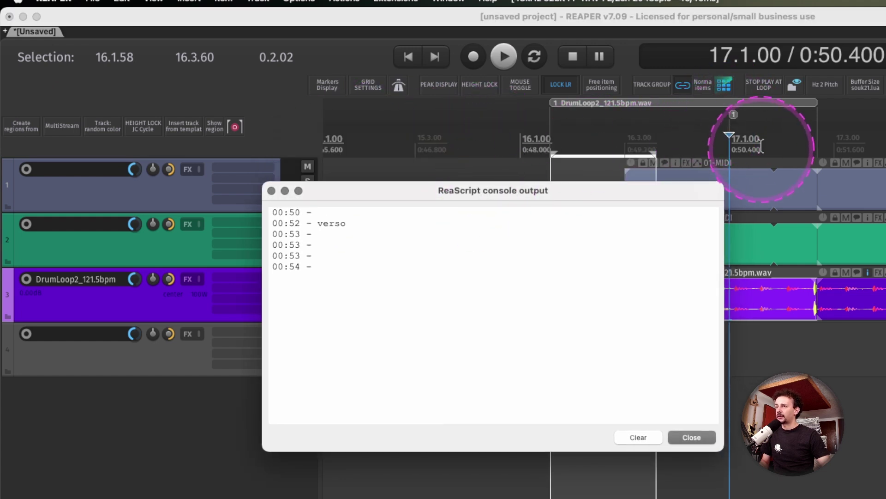
{"action": "scroll", "coordinate": [764, 147], "scroll_direction": "down", "scroll_amount": 1}
- Select all the timecode lines in the ReaScript console output
{"action": "left_click", "coordinate": [362, 272]}
{"action": "left_click_drag", "start_coordinate": [418, 277], "coordinate": [70, 138]}
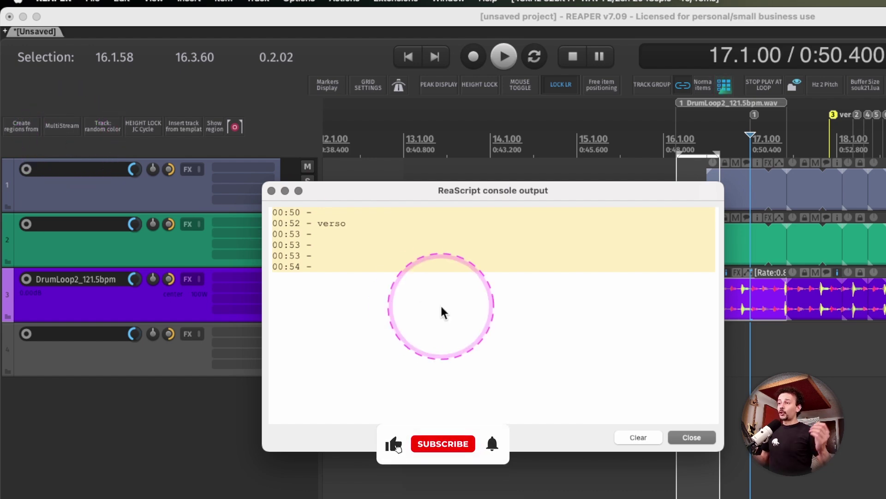